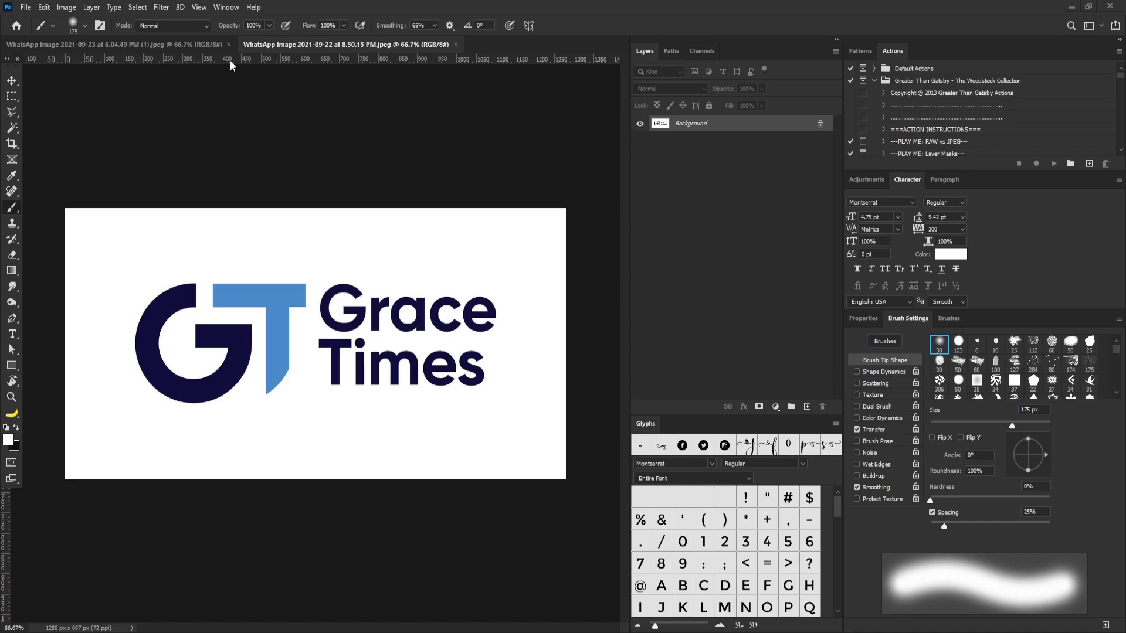
Step: Add a new layer to the CKEEMIE logo image and mark up the icon and wordmark freehand with a 10 px white brush
{"action": "left_click", "coordinate": [198, 43]}
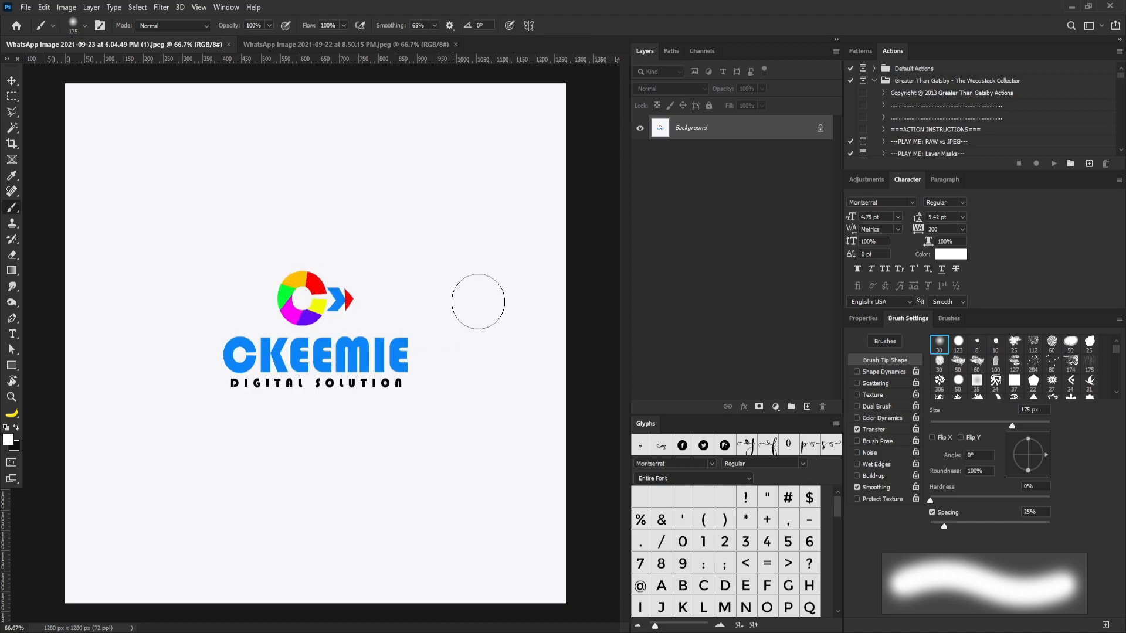
{"action": "left_click", "coordinate": [807, 407]}
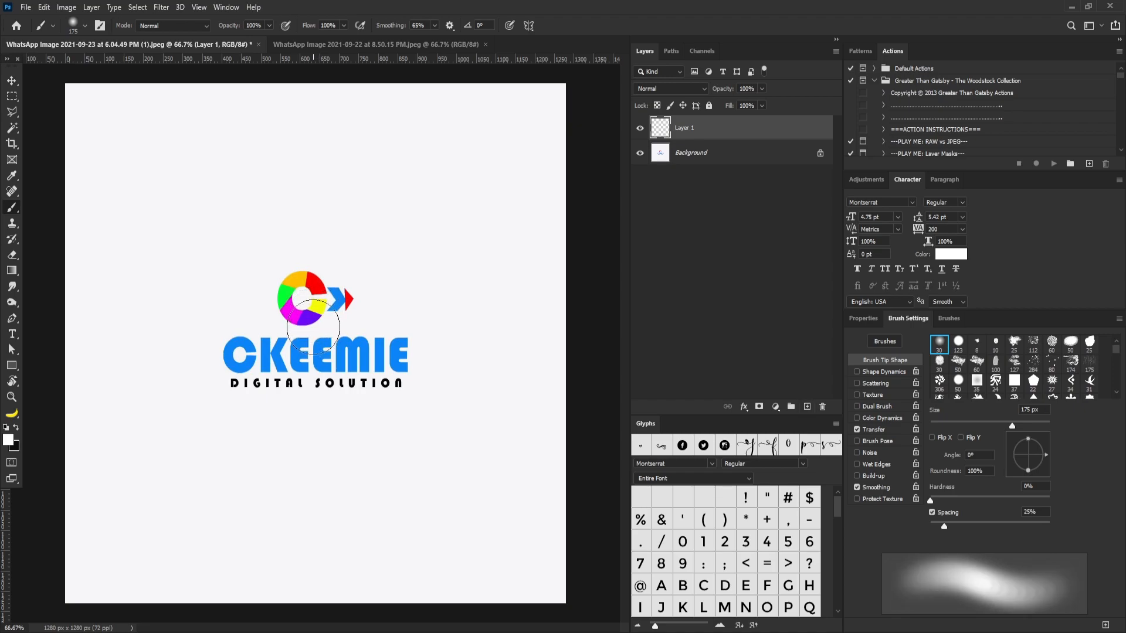
{"action": "key", "text": "bracketleft"}
{"action": "key", "text": "bracketleft"}
{"action": "key", "text": "bracketleft"}
{"action": "key", "text": "bracketleft"}
{"action": "key", "text": "bracketleft"}
{"action": "key", "text": "bracketleft"}
{"action": "key", "text": "bracketleft"}
{"action": "key", "text": "bracketleft"}
{"action": "key", "text": "bracketleft"}
{"action": "key", "text": "bracketleft"}
{"action": "key", "text": "bracketleft"}
{"action": "key", "text": "bracketleft"}
{"action": "key", "text": "bracketleft"}
{"action": "key", "text": "bracketleft"}
{"action": "key", "text": "bracketleft"}
{"action": "key", "text": "bracketleft"}
{"action": "key", "text": "bracketleft"}
{"action": "key", "text": "bracketleft"}
{"action": "key", "text": "bracketleft"}
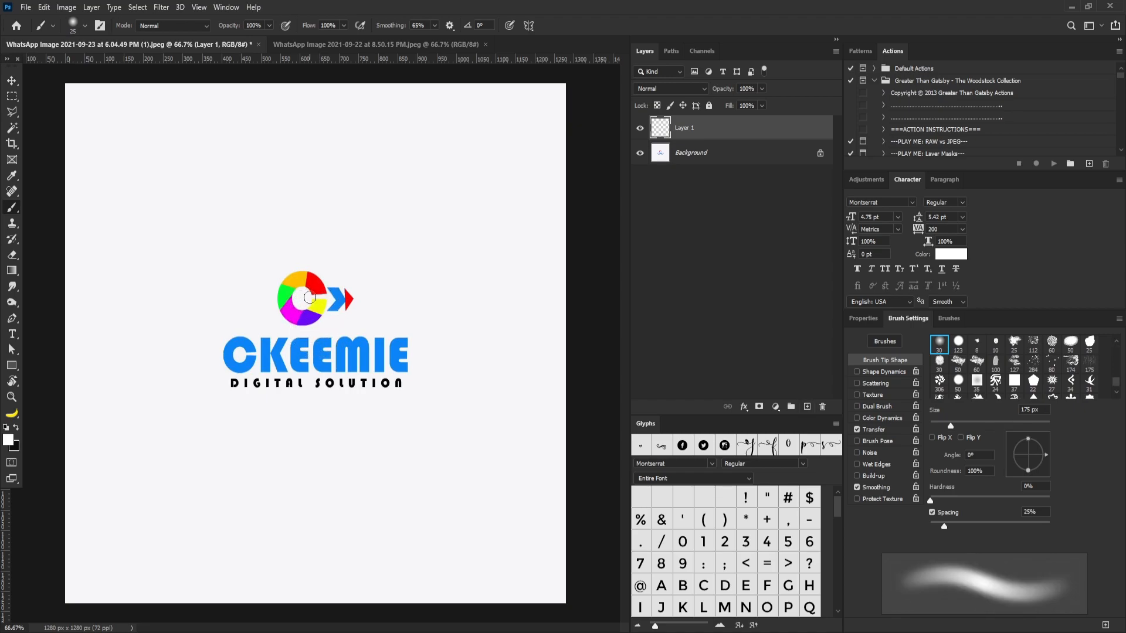
{"action": "key", "text": "bracketright"}
{"action": "key", "text": "bracketright"}
{"action": "key", "text": "bracketright"}
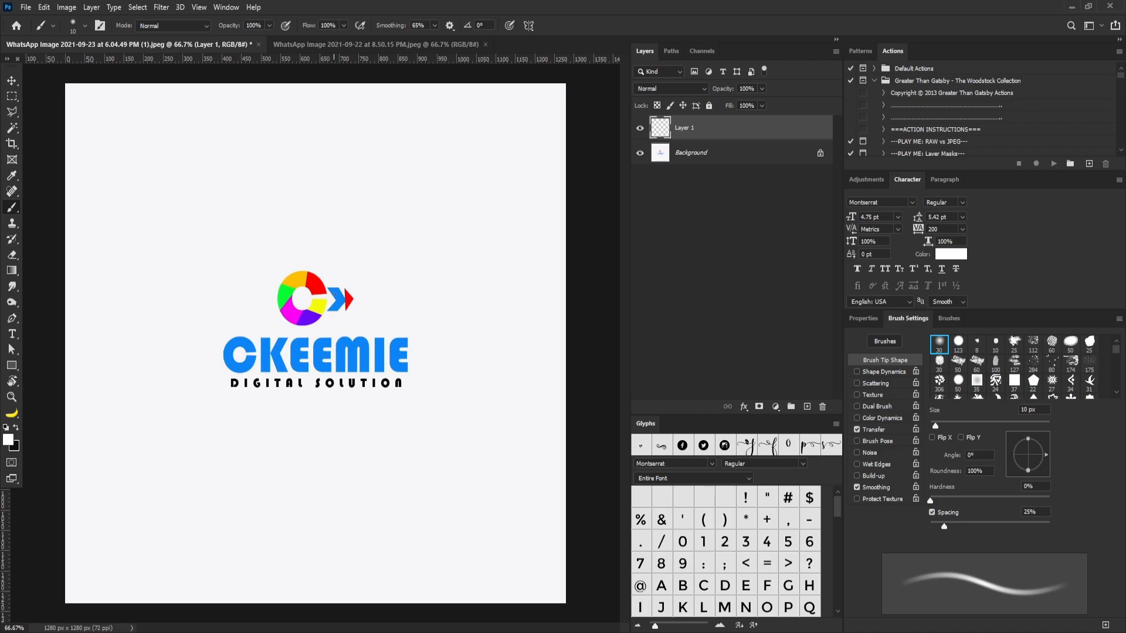
{"action": "mouse_move", "coordinate": [330, 290]}
{"action": "left_mouse_down"}
{"action": "mouse_move", "coordinate": [339, 304]}
{"action": "mouse_move", "coordinate": [349, 295]}
{"action": "mouse_move", "coordinate": [353, 323]}
{"action": "mouse_move", "coordinate": [292, 261]}
{"action": "left_mouse_up"}
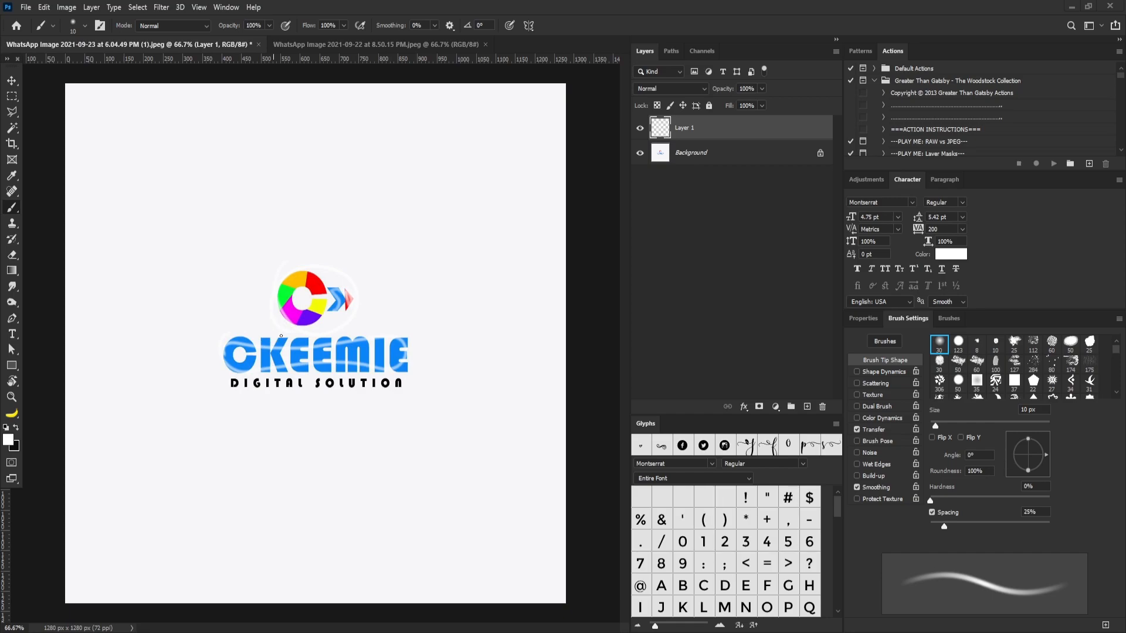
Step: Set the brush colour to c90000, outline the CKEEMIE wordmark freehand, and sketch two small boxes above and beside the logo
{"action": "left_click", "coordinate": [8, 440]}
{"action": "type", "text": "c90000"}
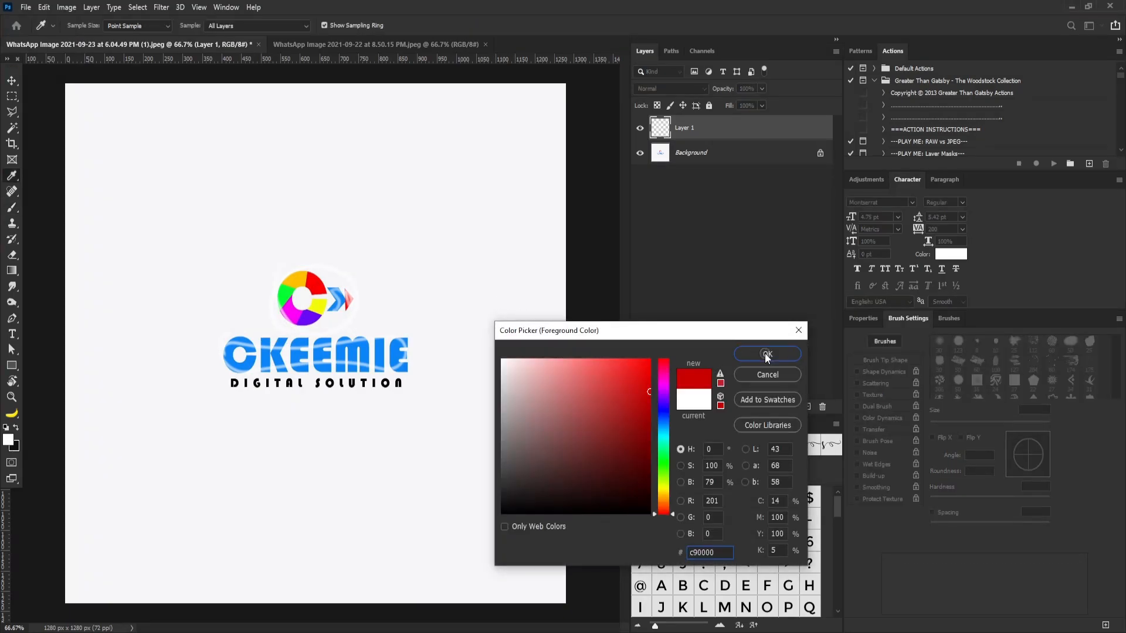
{"action": "left_click", "coordinate": [766, 354]}
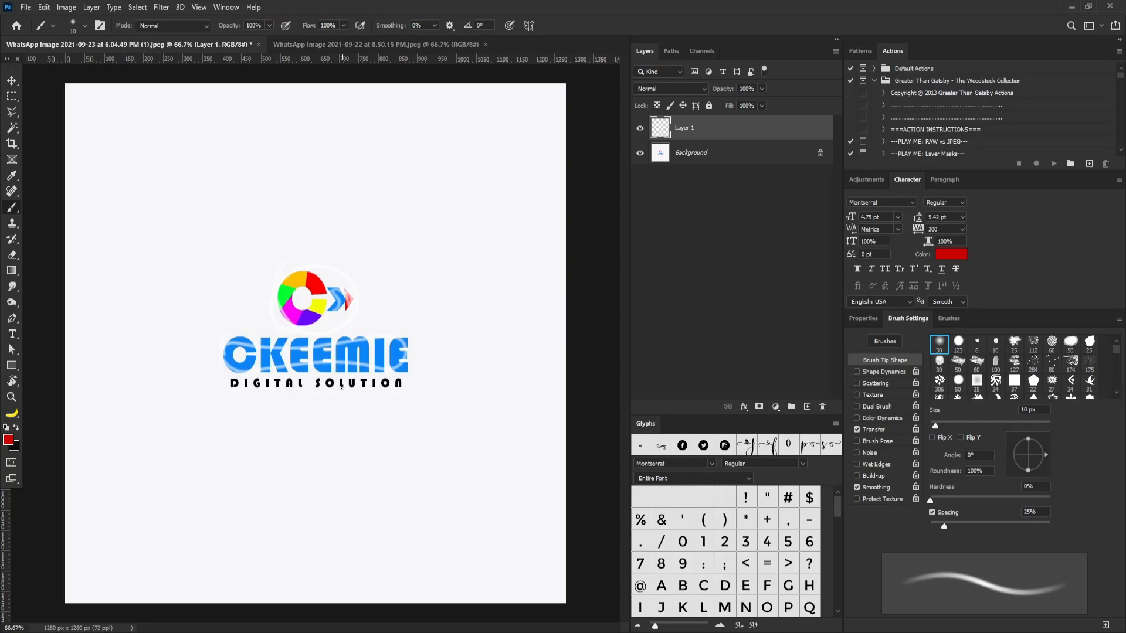
{"action": "mouse_move", "coordinate": [231, 336]}
{"action": "left_mouse_down"}
{"action": "mouse_move", "coordinate": [223, 369]}
{"action": "mouse_move", "coordinate": [252, 375]}
{"action": "mouse_move", "coordinate": [375, 375]}
{"action": "mouse_move", "coordinate": [421, 356]}
{"action": "mouse_move", "coordinate": [375, 330]}
{"action": "mouse_move", "coordinate": [201, 339]}
{"action": "left_mouse_up"}
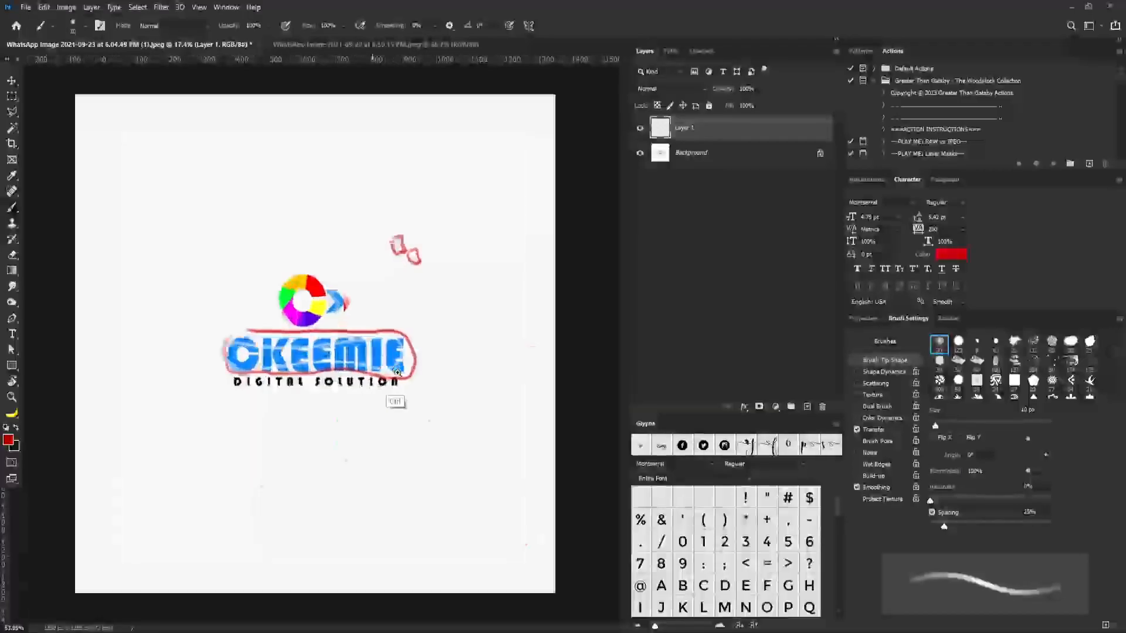
{"action": "left_click_drag", "start_coordinate": [400, 374], "coordinate": [372, 365]}
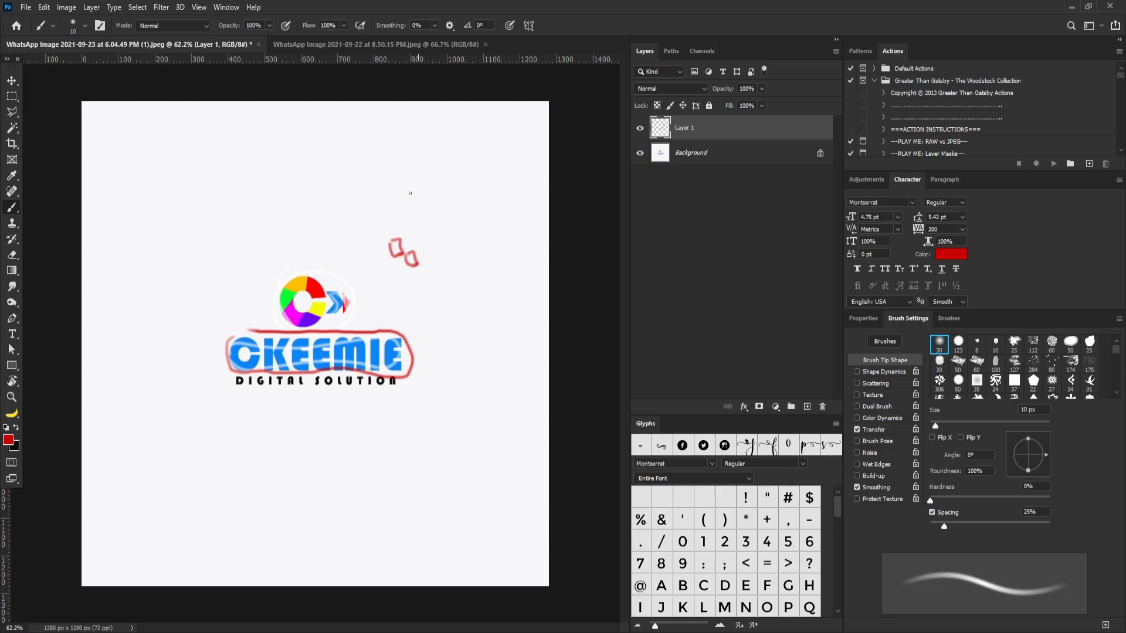
Step: On the Grace Times logo image, frame the GT icon with a thin red rectangle and brush freehand red marks around and between the letters
{"action": "left_click", "coordinate": [364, 46]}
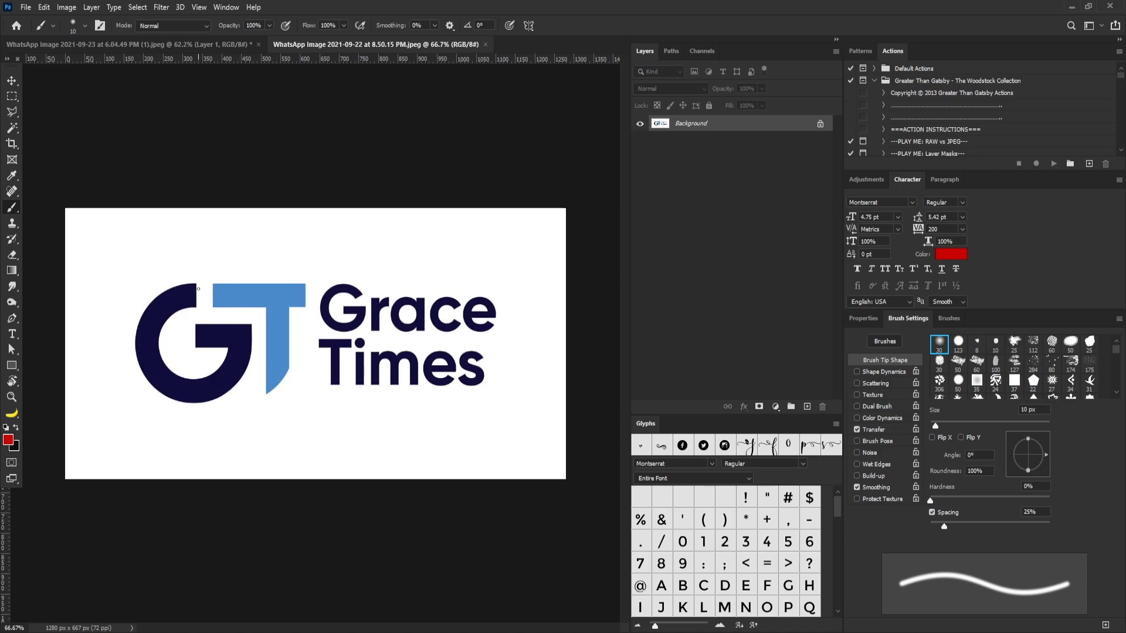
{"action": "key", "text": "ctrl+v"}
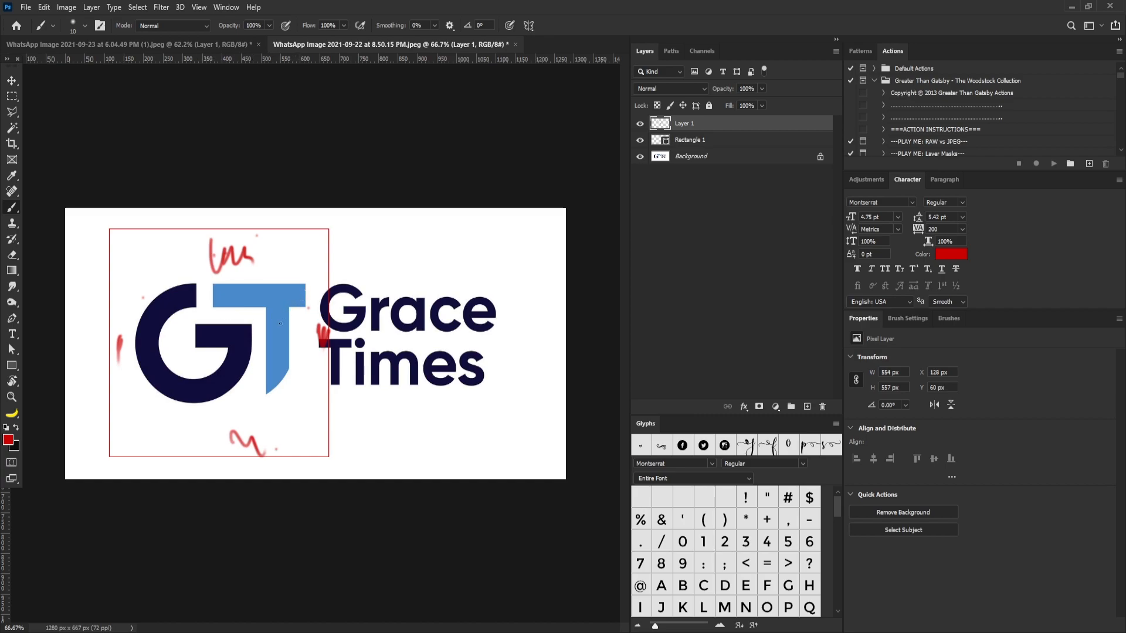
{"action": "mouse_move", "coordinate": [237, 390]}
{"action": "left_mouse_down"}
{"action": "mouse_move", "coordinate": [253, 380]}
{"action": "mouse_move", "coordinate": [251, 394]}
{"action": "mouse_move", "coordinate": [243, 387]}
{"action": "left_mouse_up"}
{"action": "mouse_move", "coordinate": [257, 307]}
{"action": "left_mouse_down"}
{"action": "mouse_move", "coordinate": [261, 360]}
{"action": "mouse_move", "coordinate": [252, 307]}
{"action": "left_mouse_up"}
{"action": "left_click_drag", "start_coordinate": [195, 406], "coordinate": [255, 388]}
{"action": "mouse_move", "coordinate": [251, 332]}
{"action": "left_mouse_down"}
{"action": "mouse_move", "coordinate": [254, 404]}
{"action": "mouse_move", "coordinate": [275, 389]}
{"action": "mouse_move", "coordinate": [268, 396]}
{"action": "left_mouse_up"}
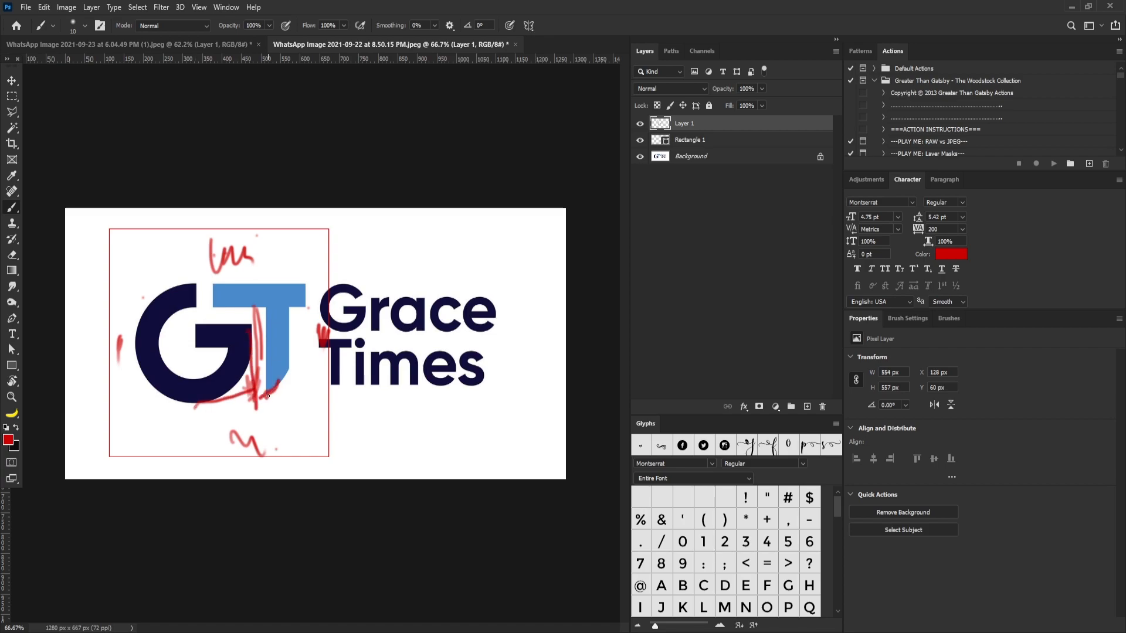
{"action": "mouse_move", "coordinate": [148, 382]}
{"action": "left_mouse_down"}
{"action": "mouse_move", "coordinate": [194, 409]}
{"action": "mouse_move", "coordinate": [230, 411]}
{"action": "mouse_move", "coordinate": [254, 397]}
{"action": "mouse_move", "coordinate": [247, 328]}
{"action": "left_mouse_up"}
Step: Hide the red markup layer and sketch two red curves from the base of the G, one to its crossbar and one to the T's foot, on a new layer
{"action": "left_click", "coordinate": [643, 125]}
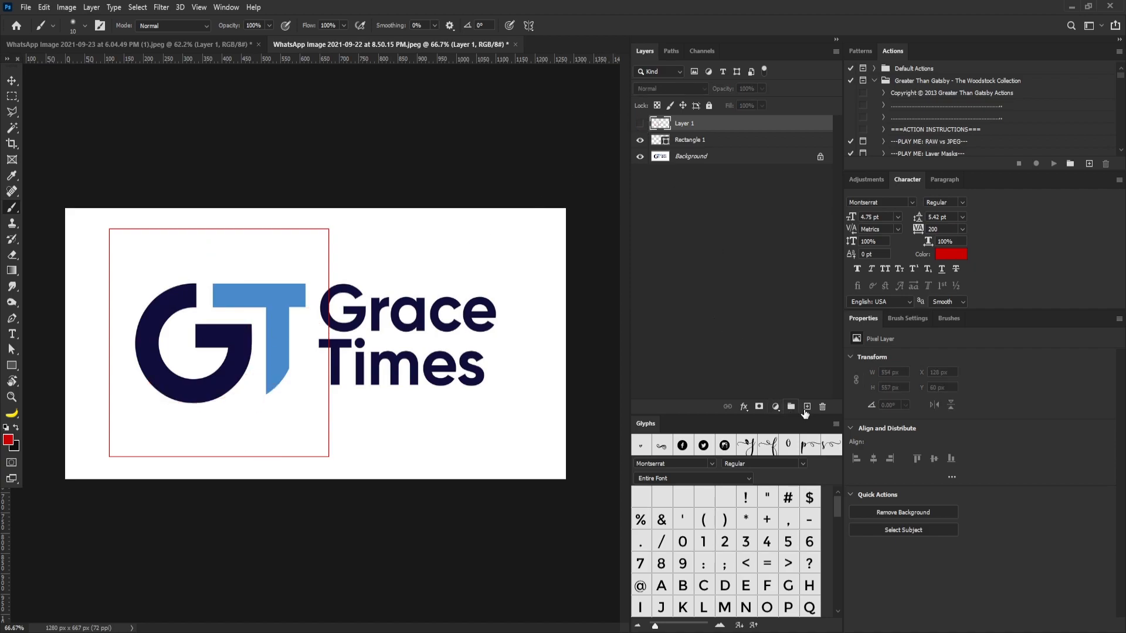
{"action": "left_click", "coordinate": [807, 407]}
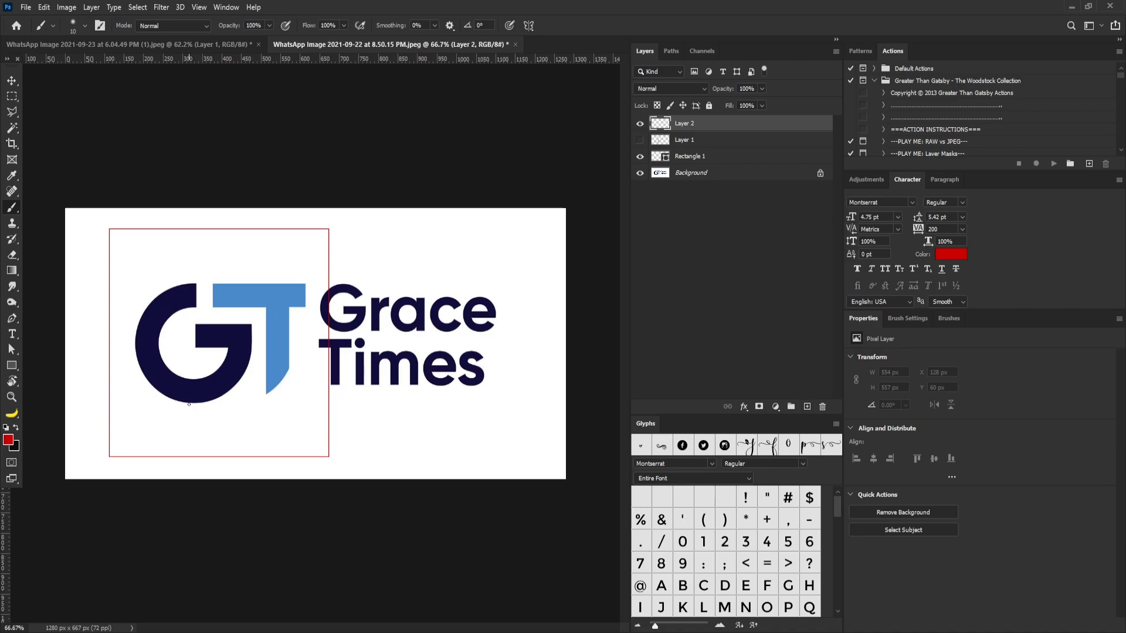
{"action": "mouse_move", "coordinate": [188, 404]}
{"action": "left_mouse_down"}
{"action": "mouse_move", "coordinate": [244, 395]}
{"action": "mouse_move", "coordinate": [257, 376]}
{"action": "mouse_move", "coordinate": [251, 326]}
{"action": "left_mouse_up"}
{"action": "mouse_move", "coordinate": [187, 404]}
{"action": "left_mouse_down"}
{"action": "mouse_move", "coordinate": [244, 401]}
{"action": "mouse_move", "coordinate": [288, 365]}
{"action": "left_mouse_up"}
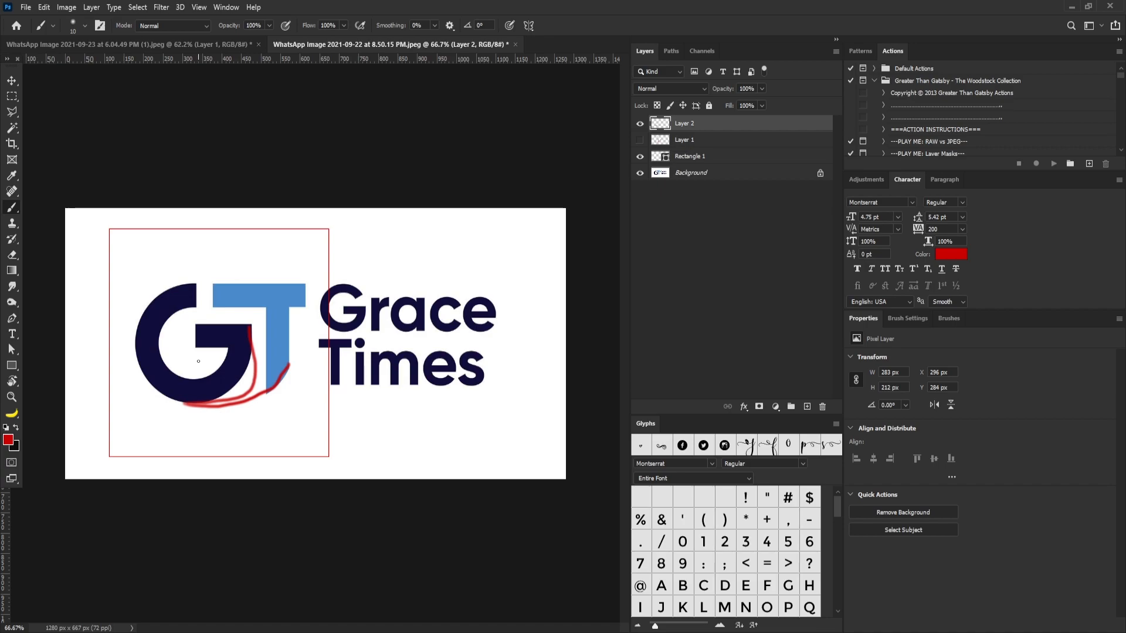
Step: Shift the sketched red curves slightly downward and hide their layer
{"action": "key", "text": "v"}
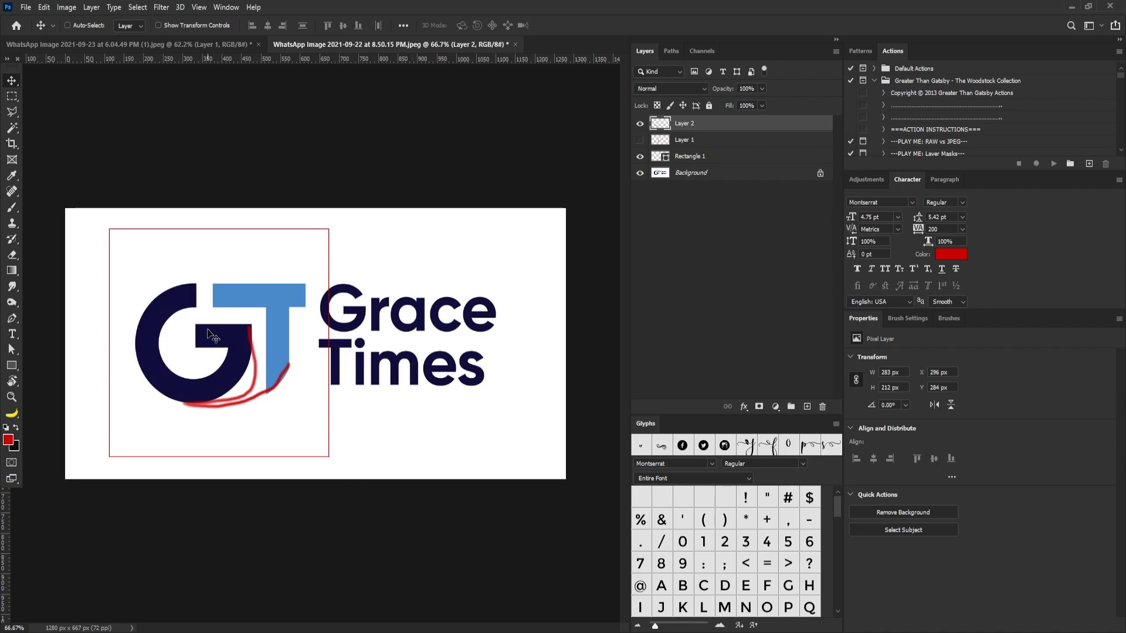
{"action": "left_click_drag", "start_coordinate": [291, 351], "coordinate": [291, 358]}
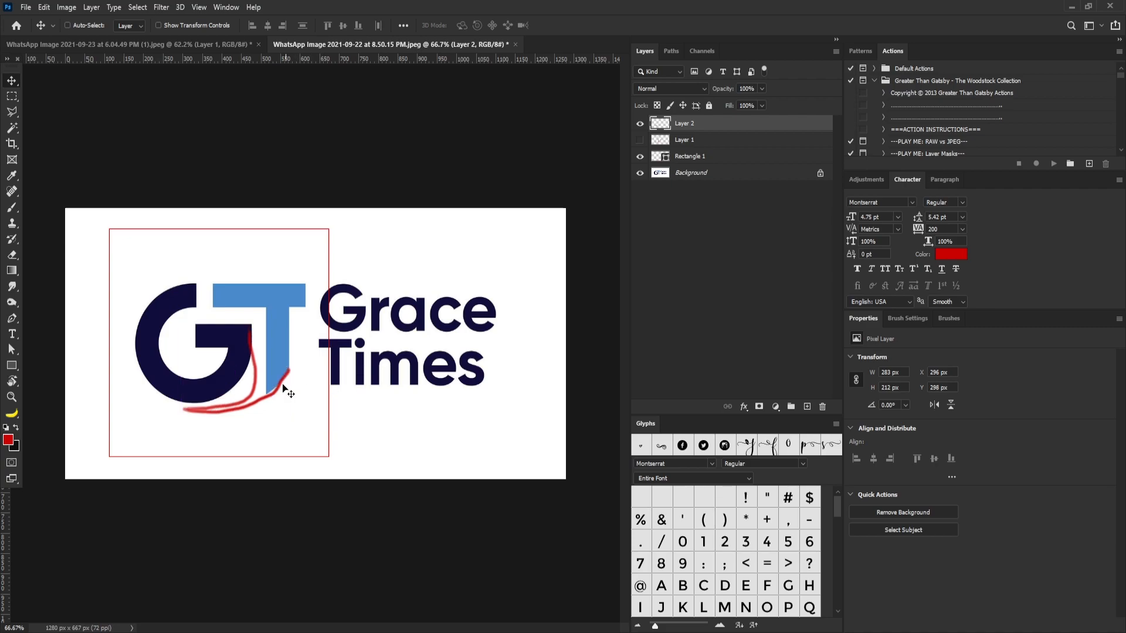
{"action": "left_click", "coordinate": [640, 123]}
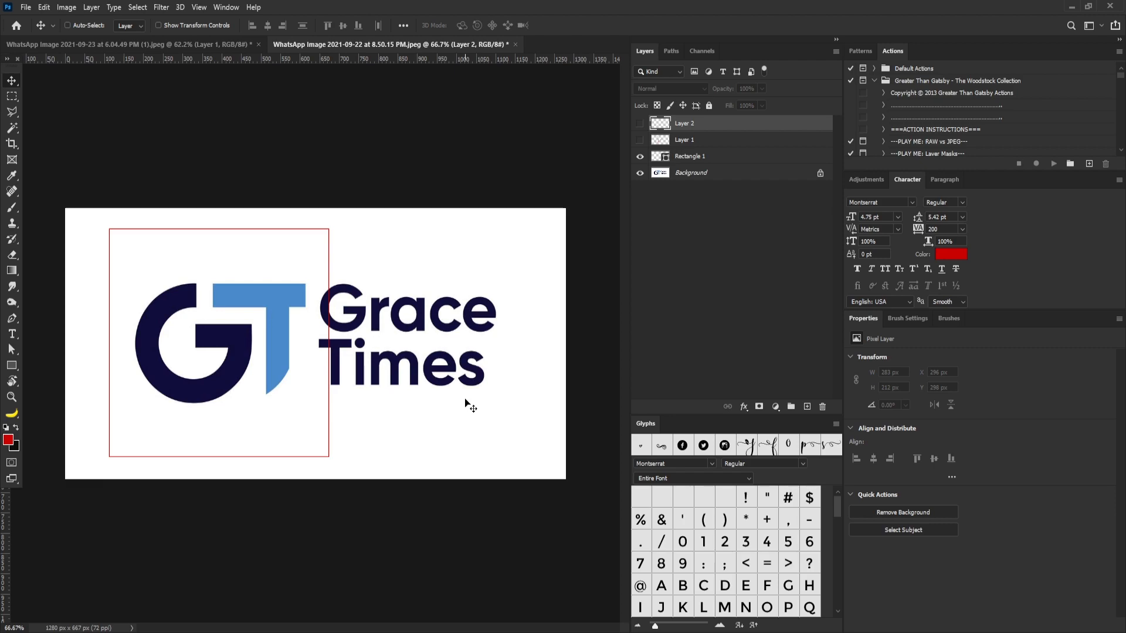
Step: Switch to Illustrator and look over the blank Untitled-1 artboard at different zoom levels
{"action": "left_click", "coordinate": [559, 629]}
{"action": "left_click", "coordinate": [61, 11]}
{"action": "left_click", "coordinate": [69, 23]}
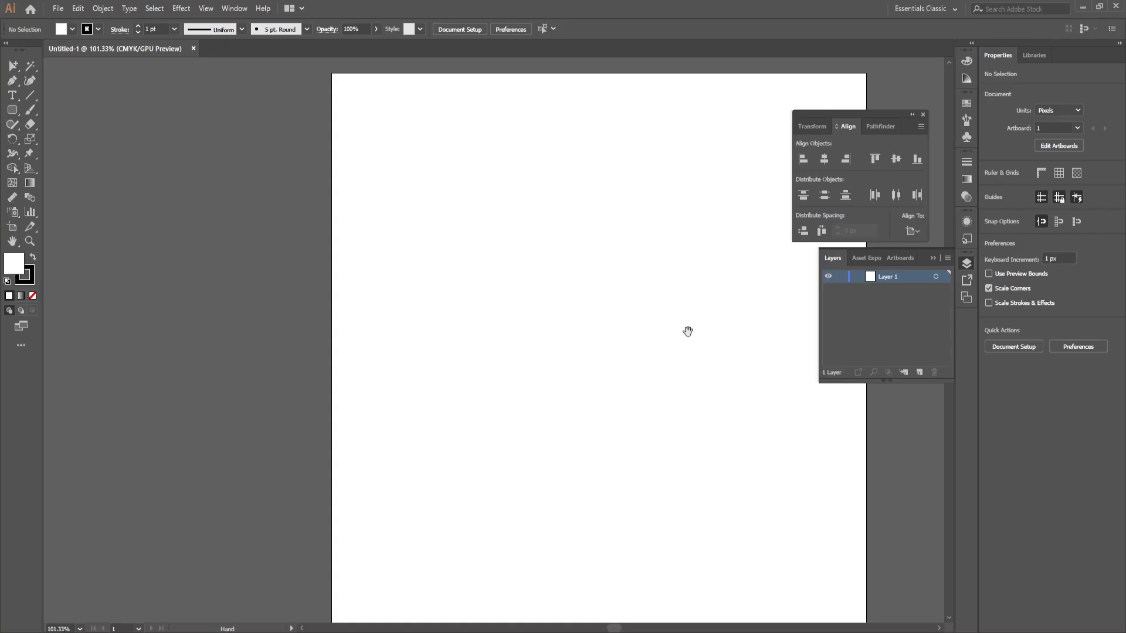
{"action": "left_click_drag", "start_coordinate": [563, 286], "coordinate": [562, 294]}
{"action": "key", "text": "ctrl+minus"}
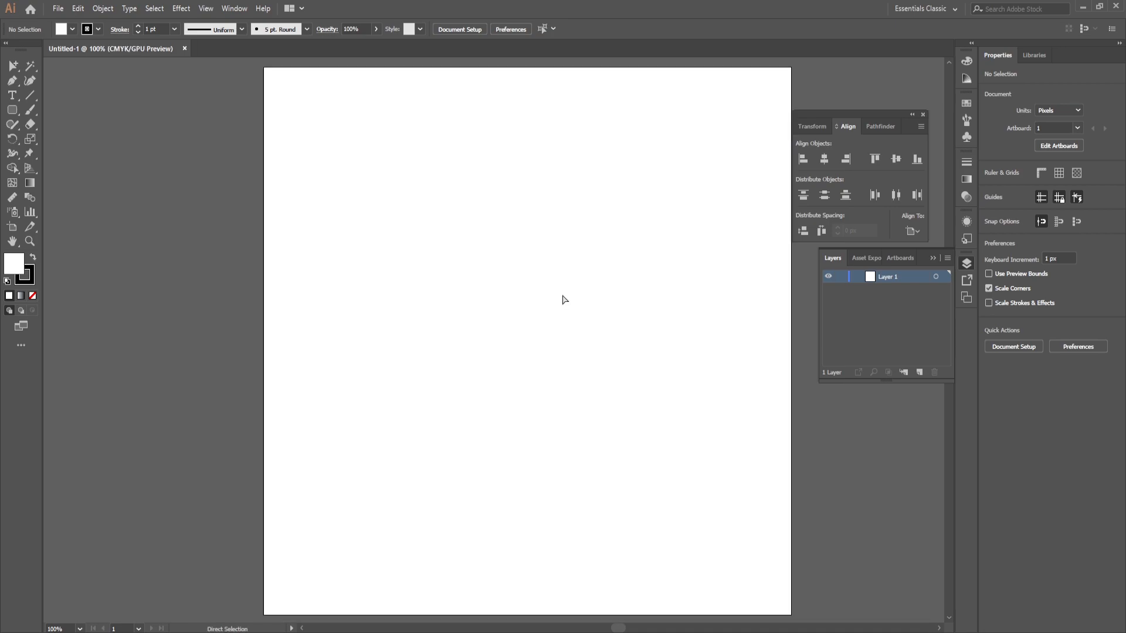
{"action": "key", "text": "v"}
{"action": "key", "text": "ctrl+0"}
{"action": "left_click_drag", "start_coordinate": [629, 300], "coordinate": [561, 292]}
{"action": "key", "text": "ctrl+1"}
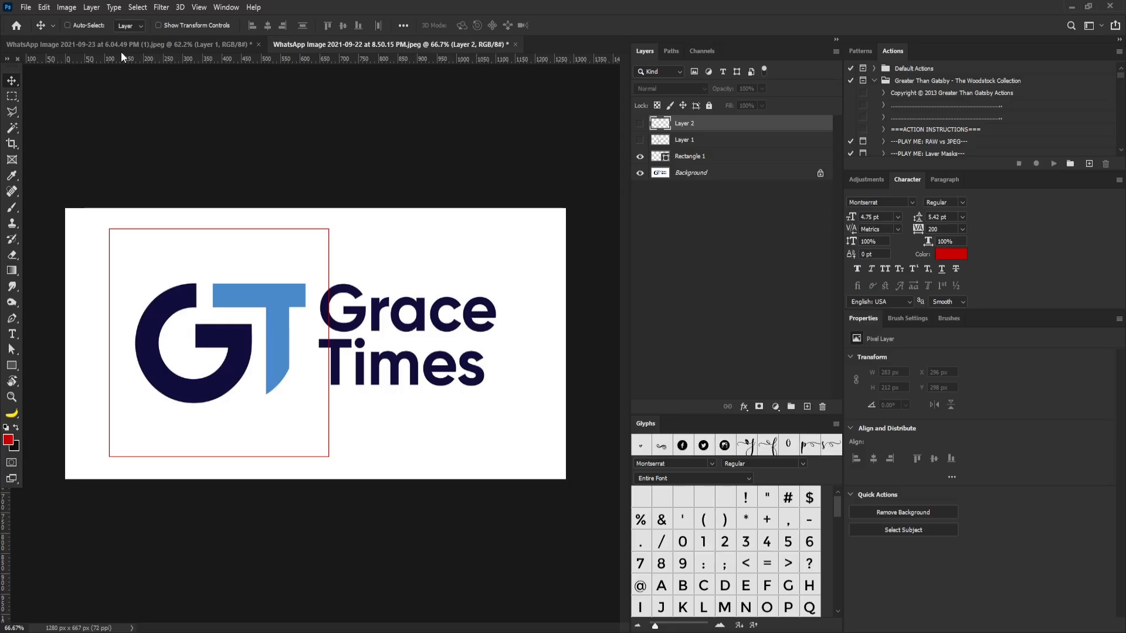
Step: Switch back to Photoshop's CKEEMIE logo image and fill a new layer with black
{"action": "left_click", "coordinate": [121, 45]}
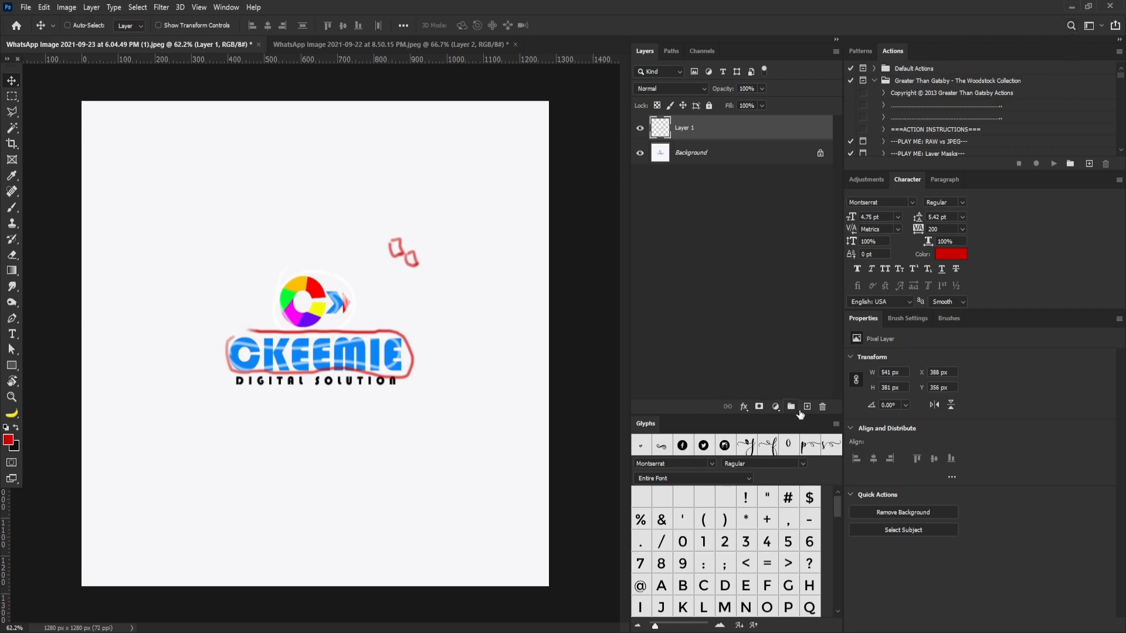
{"action": "left_click", "coordinate": [807, 407]}
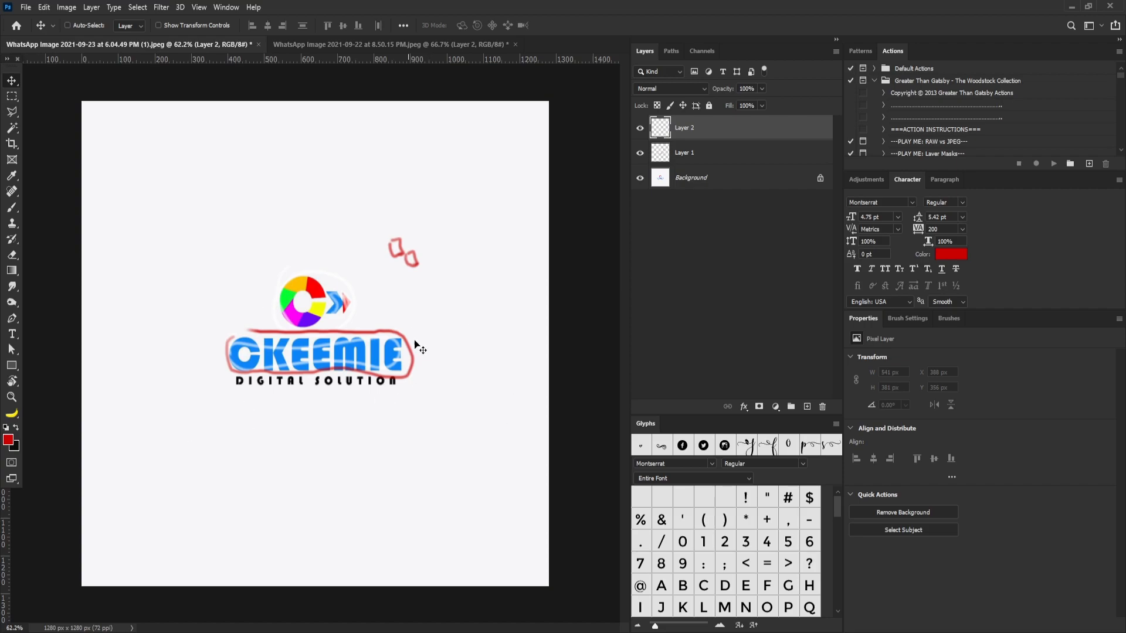
{"action": "key", "text": "ctrl"}
{"action": "key", "text": "ctrl+a"}
{"action": "key", "text": "ctrl+BackSpace"}
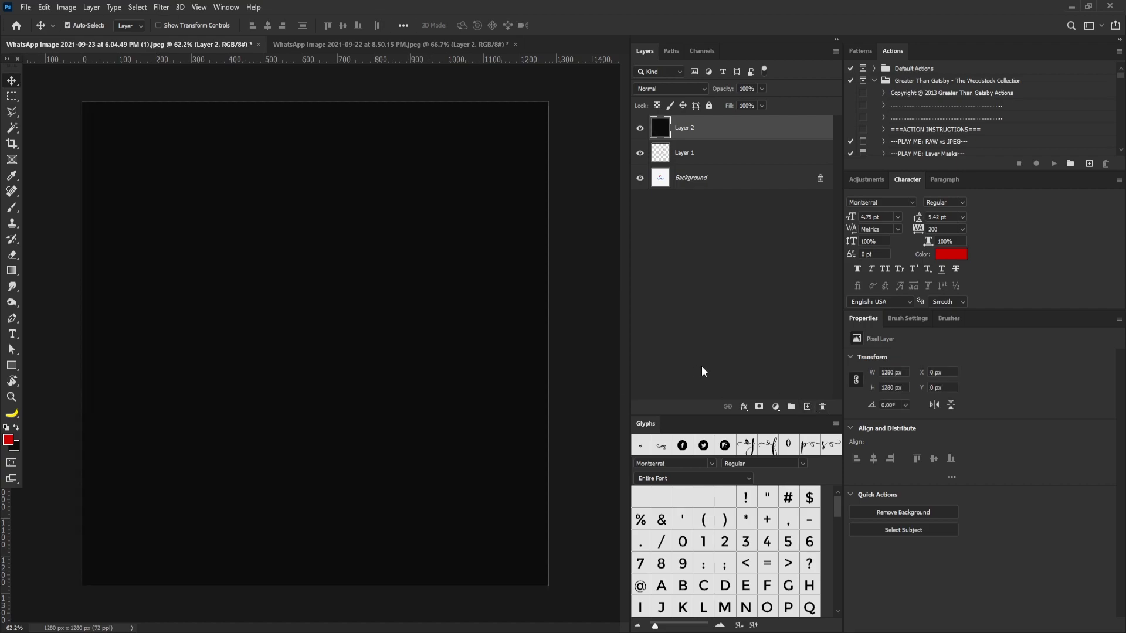
Step: Add two empty layers above the black fill and hide only the red markup layer, Layer 1
{"action": "left_click", "coordinate": [807, 406]}
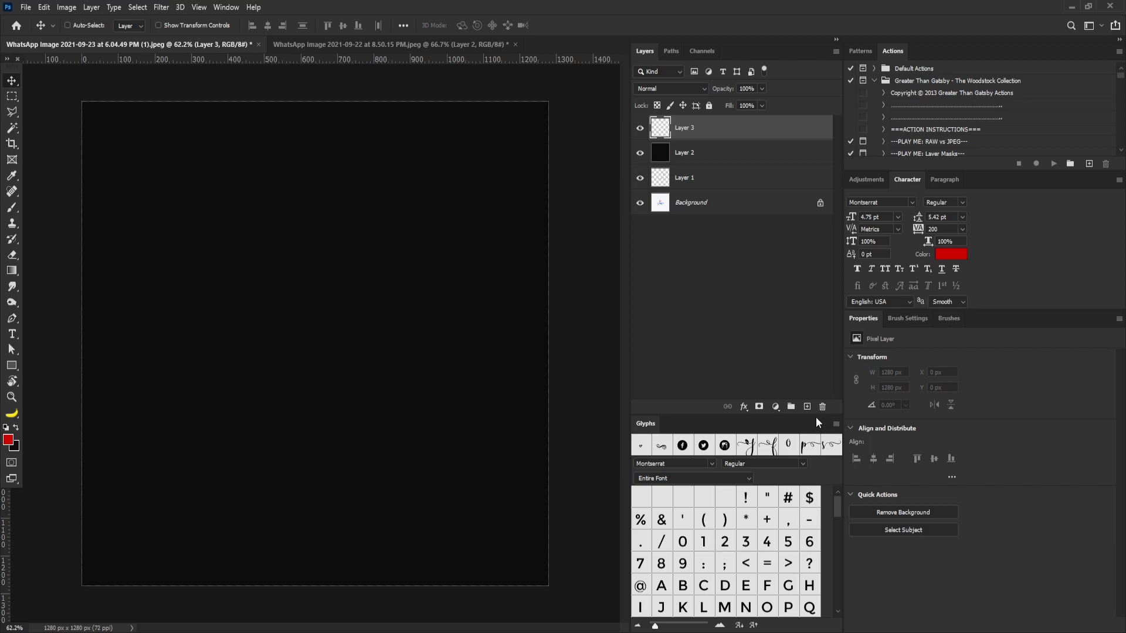
{"action": "left_click", "coordinate": [807, 407]}
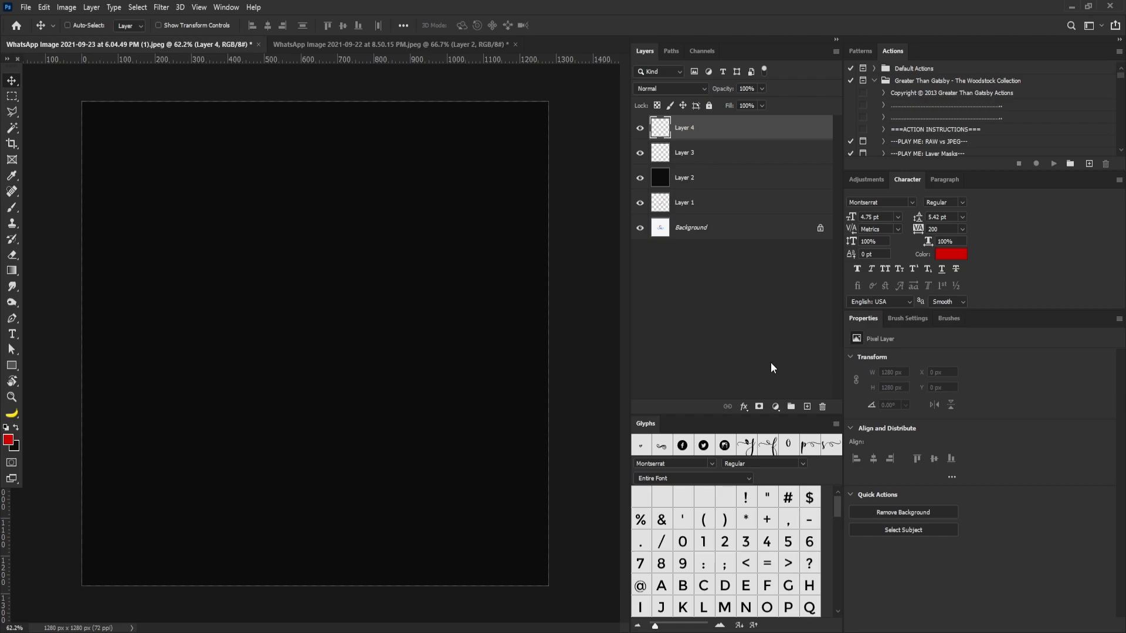
{"action": "left_click_drag", "start_coordinate": [640, 128], "coordinate": [644, 205]}
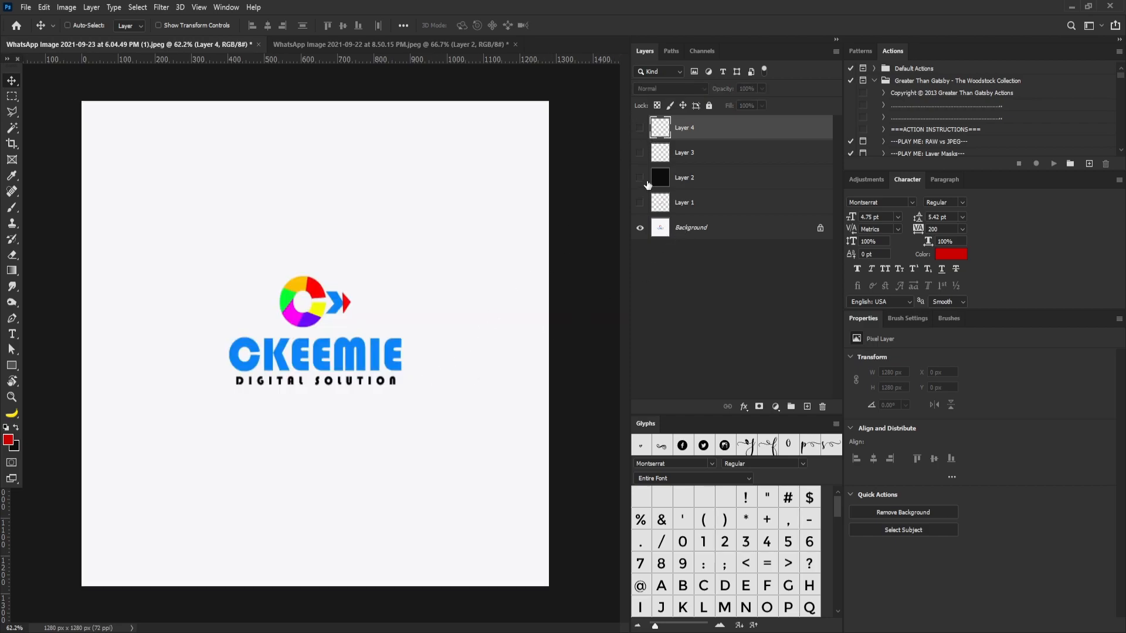
{"action": "left_click_drag", "start_coordinate": [639, 128], "coordinate": [640, 178]}
Step: Handwrite the word BUTTON in white with the brush across the upper part of the black canvas on Layer 4
{"action": "key", "text": "b"}
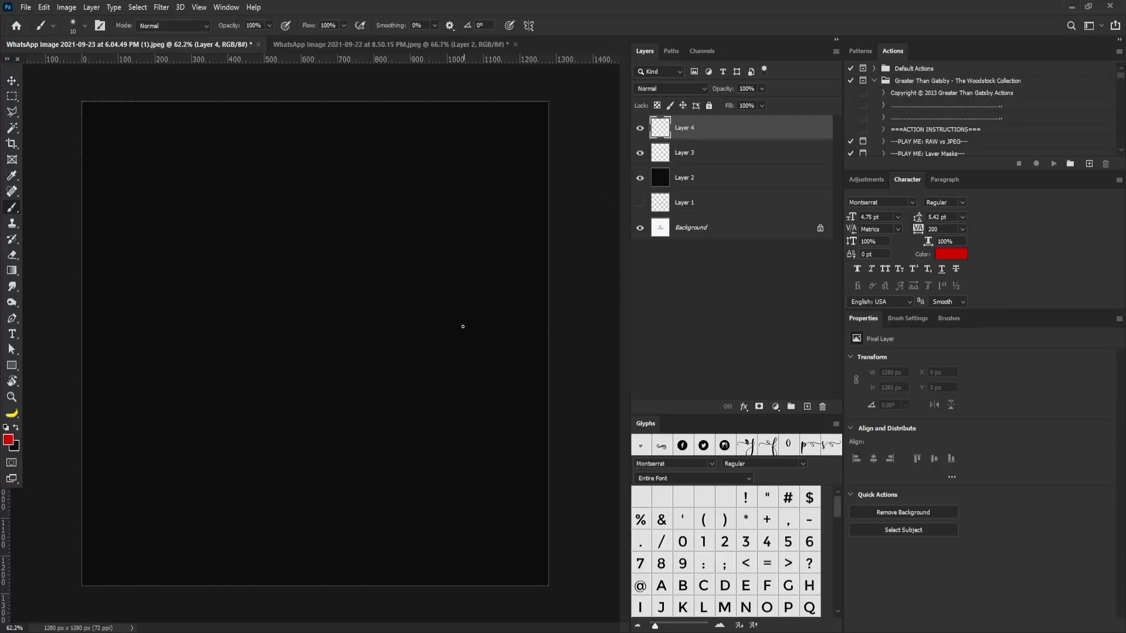
{"action": "key", "text": "d"}
{"action": "key", "text": "x"}
{"action": "mouse_move", "coordinate": [171, 198]}
{"action": "left_mouse_down"}
{"action": "mouse_move", "coordinate": [180, 256]}
{"action": "mouse_move", "coordinate": [163, 275]}
{"action": "mouse_move", "coordinate": [235, 206]}
{"action": "mouse_move", "coordinate": [244, 219]}
{"action": "left_mouse_up"}
{"action": "left_click_drag", "start_coordinate": [266, 179], "coordinate": [262, 226]}
{"action": "mouse_move", "coordinate": [241, 189]}
{"action": "left_mouse_down"}
{"action": "mouse_move", "coordinate": [271, 154]}
{"action": "mouse_move", "coordinate": [301, 234]}
{"action": "mouse_move", "coordinate": [316, 151]}
{"action": "left_mouse_up"}
{"action": "left_click_drag", "start_coordinate": [337, 173], "coordinate": [373, 128]}
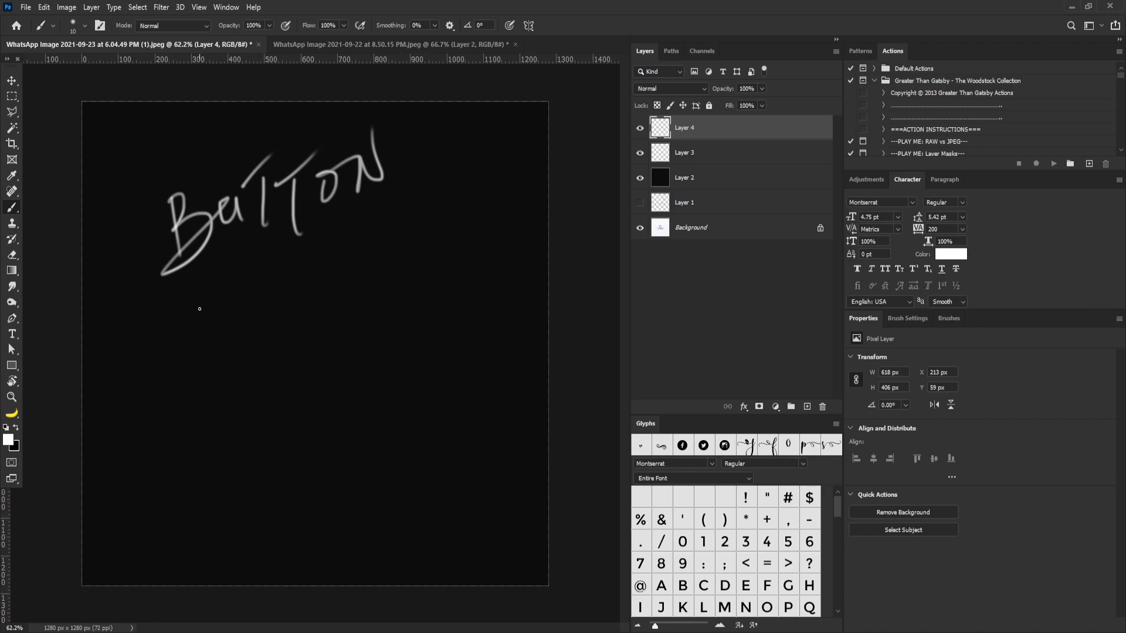
Step: Handwrite the word SCREENS in white below BUTTON, slanting upward
{"action": "left_click_drag", "start_coordinate": [193, 295], "coordinate": [194, 383]}
{"action": "left_click_drag", "start_coordinate": [238, 309], "coordinate": [251, 346]}
{"action": "mouse_move", "coordinate": [262, 287]}
{"action": "left_mouse_down"}
{"action": "mouse_move", "coordinate": [272, 326]}
{"action": "mouse_move", "coordinate": [336, 274]}
{"action": "mouse_move", "coordinate": [333, 292]}
{"action": "left_mouse_up"}
{"action": "left_click_drag", "start_coordinate": [349, 234], "coordinate": [381, 265]}
{"action": "mouse_move", "coordinate": [384, 243]}
{"action": "left_mouse_down"}
{"action": "mouse_move", "coordinate": [394, 205]}
{"action": "mouse_move", "coordinate": [411, 231]}
{"action": "left_mouse_up"}
{"action": "left_click_drag", "start_coordinate": [351, 271], "coordinate": [339, 291]}
{"action": "left_click_drag", "start_coordinate": [431, 176], "coordinate": [424, 216]}
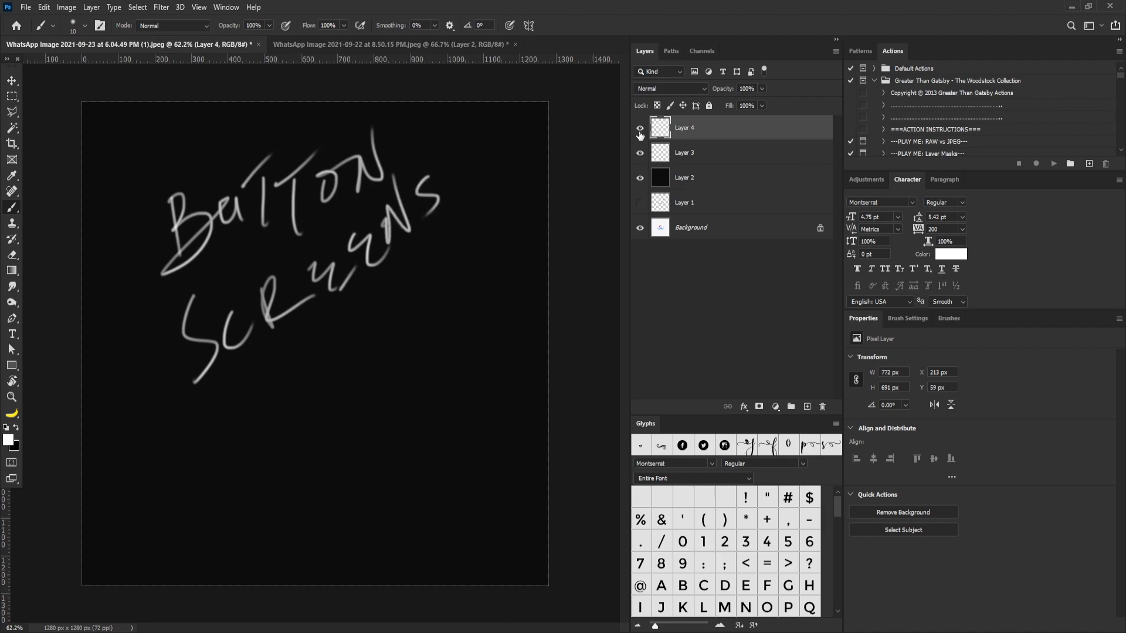
Step: Hide Layers 2 to 4 to view the bare logo, and show only Layers 2 and 4 again
{"action": "left_click", "coordinate": [640, 128]}
{"action": "left_click", "coordinate": [639, 152]}
{"action": "left_click", "coordinate": [641, 178]}
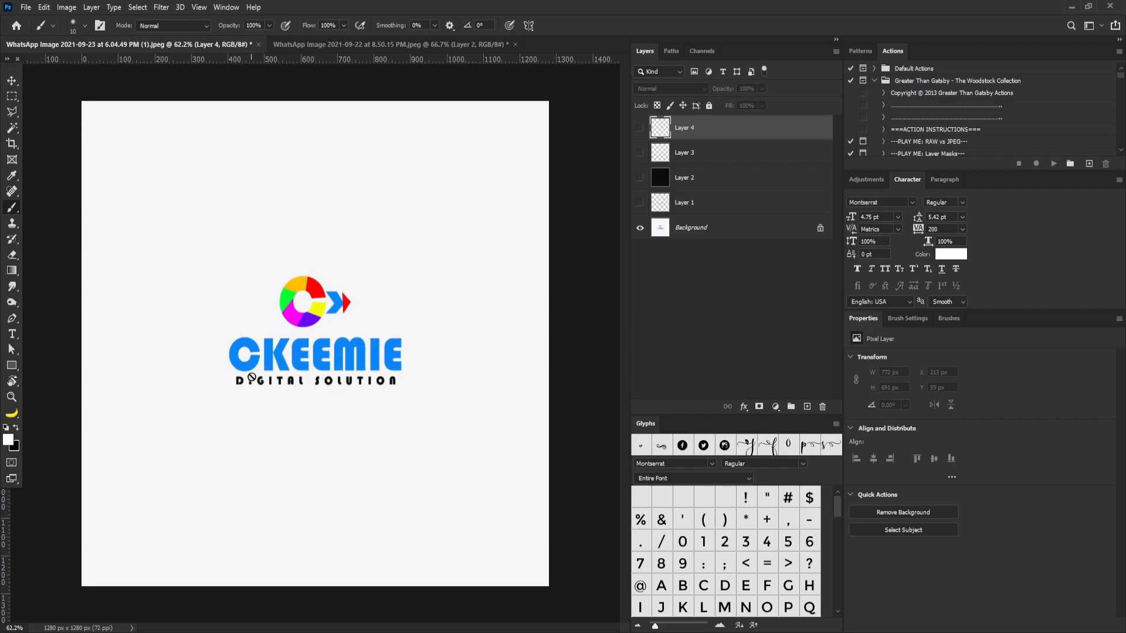
{"action": "left_click", "coordinate": [639, 128]}
{"action": "left_click", "coordinate": [639, 153]}
{"action": "left_click", "coordinate": [640, 177]}
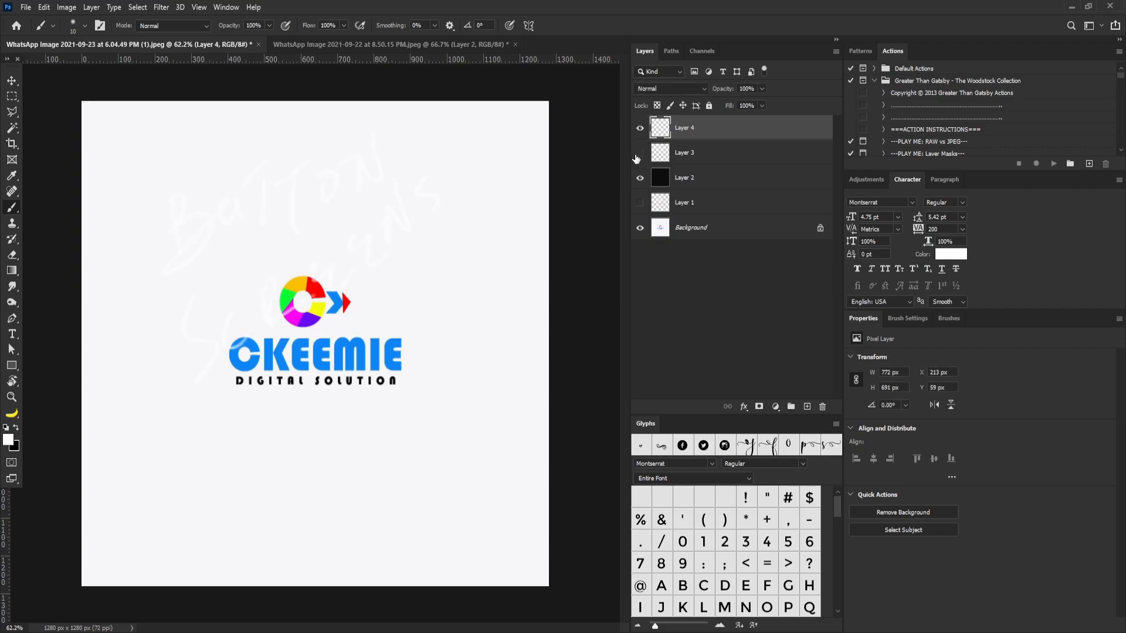
{"action": "left_click", "coordinate": [640, 153]}
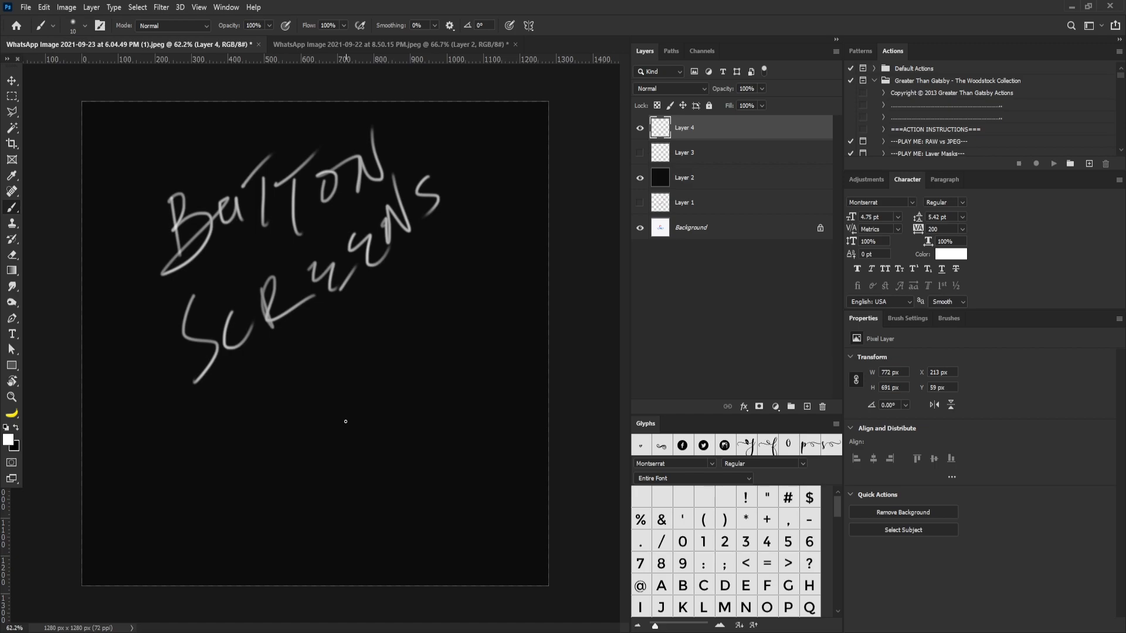
Step: Handwrite the word Panels in white below SCREENS and cross it out with diagonal strokes
{"action": "left_click_drag", "start_coordinate": [231, 412], "coordinate": [252, 465]}
{"action": "mouse_move", "coordinate": [236, 435]}
{"action": "left_mouse_down"}
{"action": "mouse_move", "coordinate": [227, 409]}
{"action": "mouse_move", "coordinate": [311, 405]}
{"action": "mouse_move", "coordinate": [337, 364]}
{"action": "mouse_move", "coordinate": [352, 380]}
{"action": "left_mouse_up"}
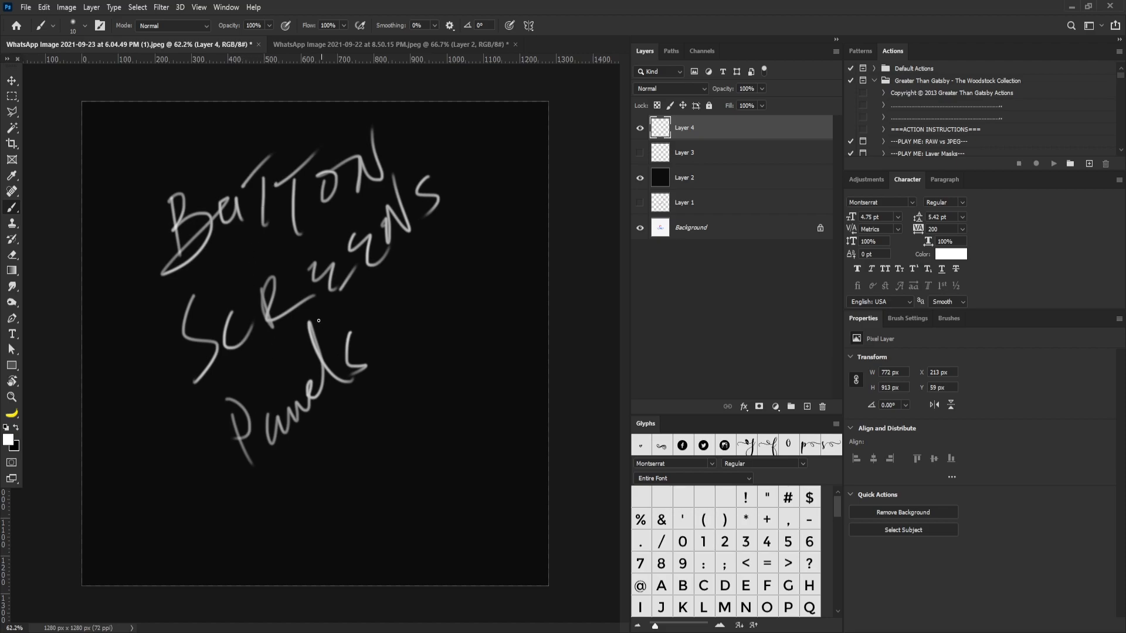
{"action": "left_click_drag", "start_coordinate": [233, 469], "coordinate": [366, 323]}
{"action": "left_click_drag", "start_coordinate": [238, 494], "coordinate": [366, 324]}
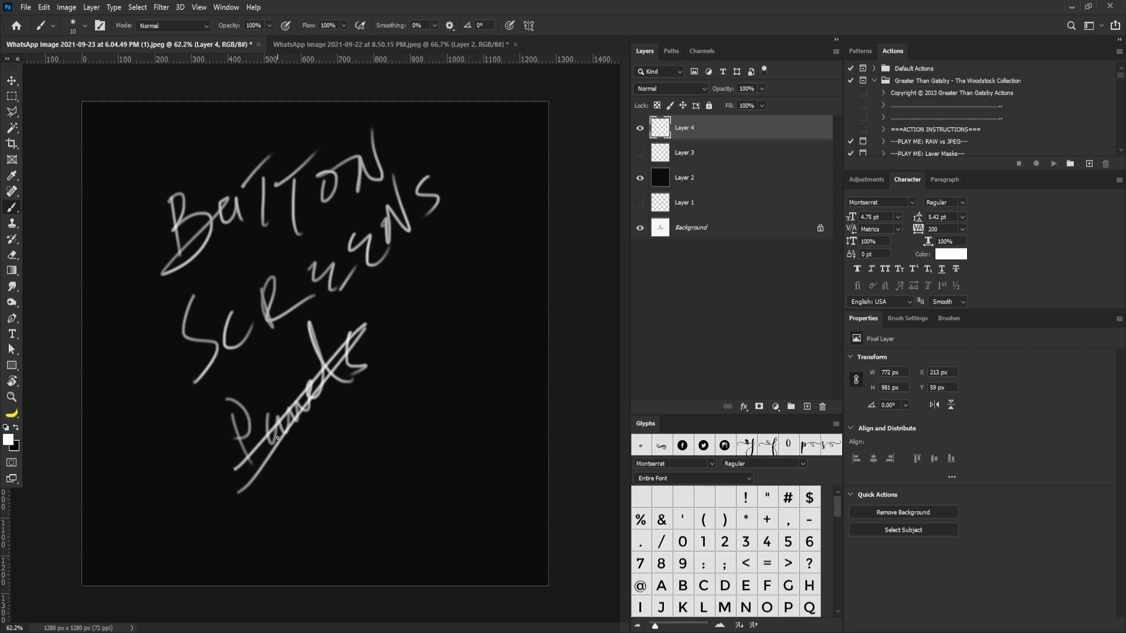
{"action": "left_click_drag", "start_coordinate": [290, 408], "coordinate": [285, 413]}
Step: Join the words BUTTON and SCREENS with a hand-drawn curly brace and add an arrow leading away from it
{"action": "mouse_move", "coordinate": [170, 222]}
{"action": "left_mouse_down"}
{"action": "mouse_move", "coordinate": [156, 332]}
{"action": "mouse_move", "coordinate": [199, 361]}
{"action": "left_mouse_up"}
{"action": "mouse_move", "coordinate": [155, 305]}
{"action": "left_mouse_down"}
{"action": "mouse_move", "coordinate": [119, 368]}
{"action": "mouse_move", "coordinate": [144, 350]}
{"action": "left_mouse_up"}
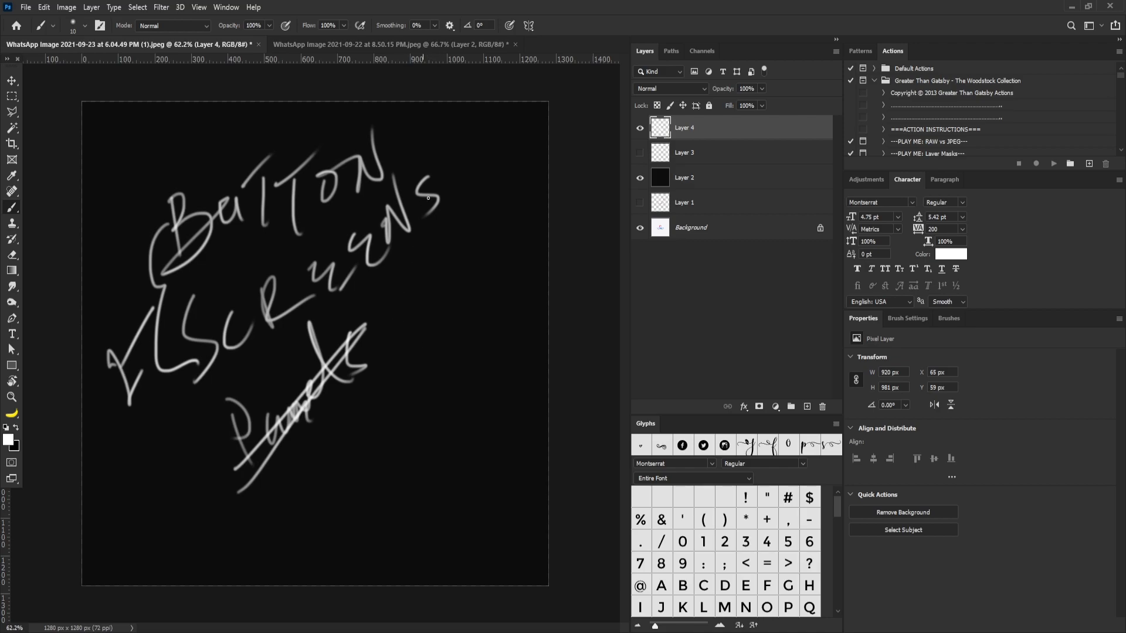
Step: Draw a small white circle with a filled centre dot beside the handwritten words, and strike a diagonal line through SCREENS
{"action": "left_click", "coordinate": [231, 237]}
{"action": "mouse_move", "coordinate": [458, 307]}
{"action": "left_mouse_down"}
{"action": "mouse_move", "coordinate": [473, 315]}
{"action": "mouse_move", "coordinate": [457, 307]}
{"action": "mouse_move", "coordinate": [447, 325]}
{"action": "mouse_move", "coordinate": [477, 316]}
{"action": "mouse_move", "coordinate": [455, 312]}
{"action": "left_mouse_up"}
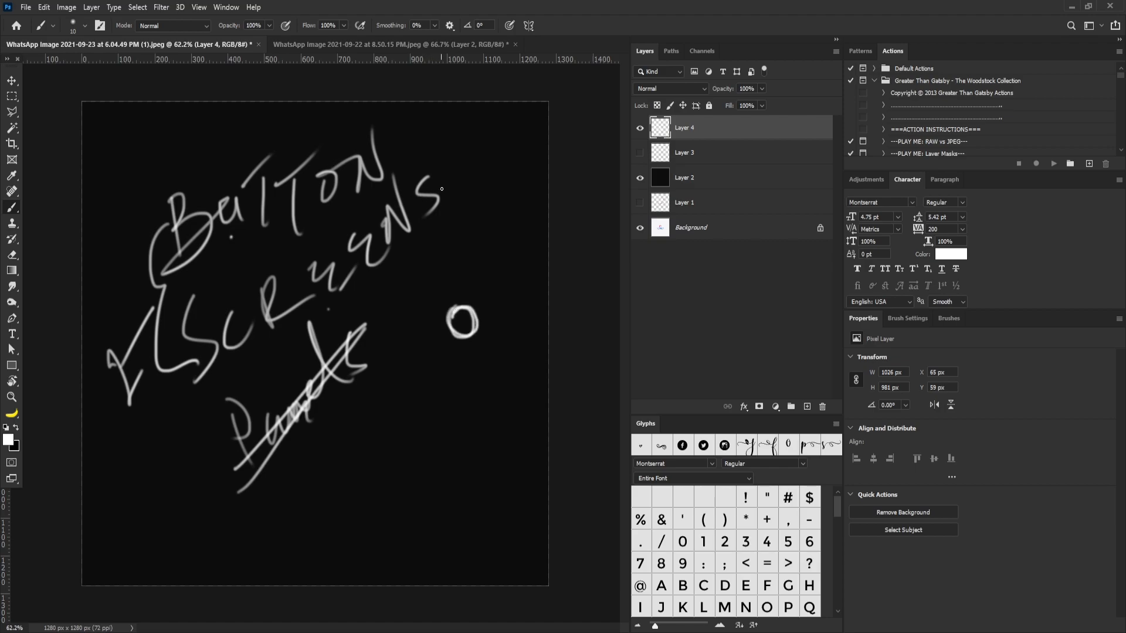
{"action": "left_click_drag", "start_coordinate": [444, 185], "coordinate": [465, 172]}
{"action": "left_click_drag", "start_coordinate": [468, 326], "coordinate": [468, 326]}
{"action": "left_click_drag", "start_coordinate": [468, 330], "coordinate": [466, 324]}
{"action": "mouse_move", "coordinate": [267, 349]}
{"action": "left_mouse_down"}
{"action": "mouse_move", "coordinate": [452, 141]}
{"action": "mouse_move", "coordinate": [346, 258]}
{"action": "left_mouse_up"}
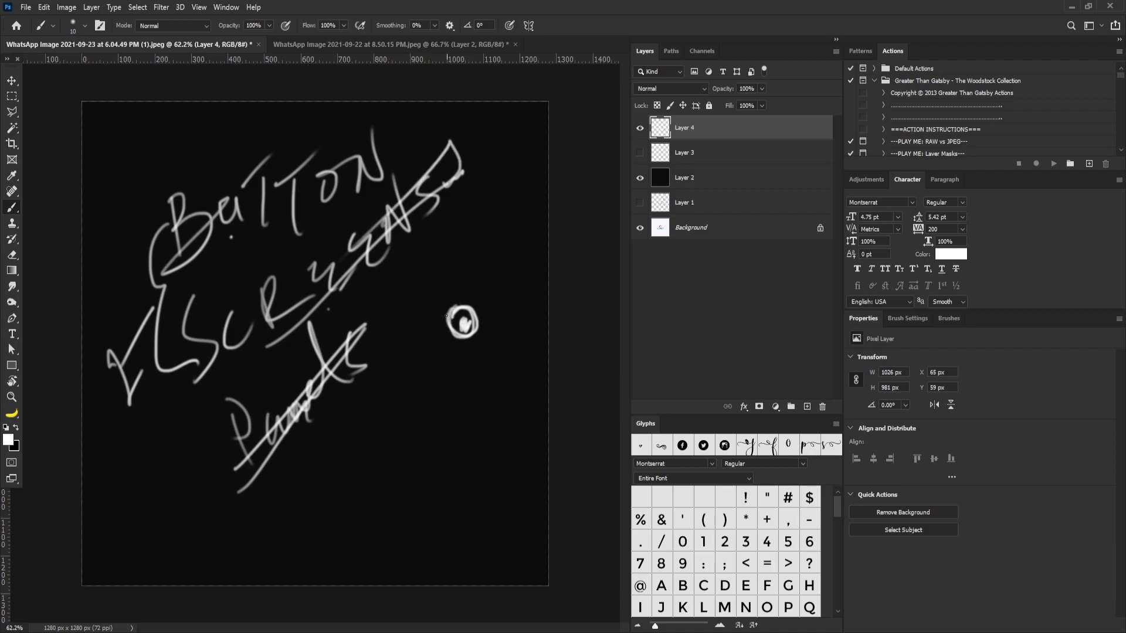
Step: Handwrite the word this above the small circle and link it to the circle with a vertical line
{"action": "left_click_drag", "start_coordinate": [467, 264], "coordinate": [459, 311]}
{"action": "mouse_move", "coordinate": [460, 260]}
{"action": "left_mouse_down"}
{"action": "mouse_move", "coordinate": [452, 235]}
{"action": "mouse_move", "coordinate": [484, 240]}
{"action": "left_mouse_up"}
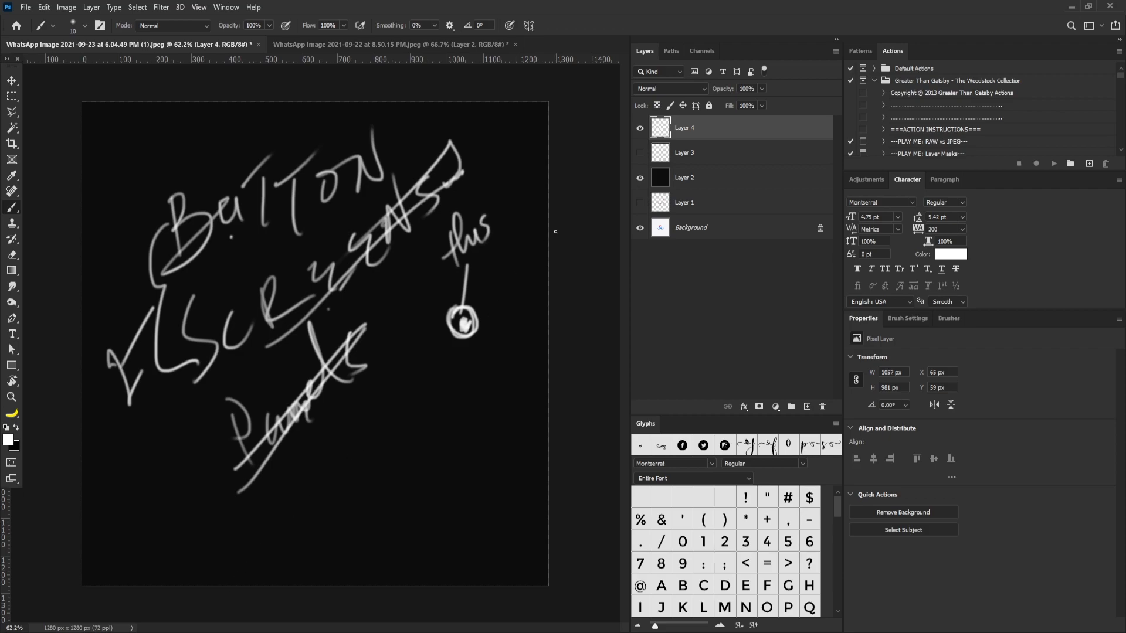
Step: Hide Layers 2 and 4 so that only the bare CKEEMIE logo on the Background layer shows
{"action": "left_click", "coordinate": [640, 153]}
{"action": "left_click", "coordinate": [640, 127]}
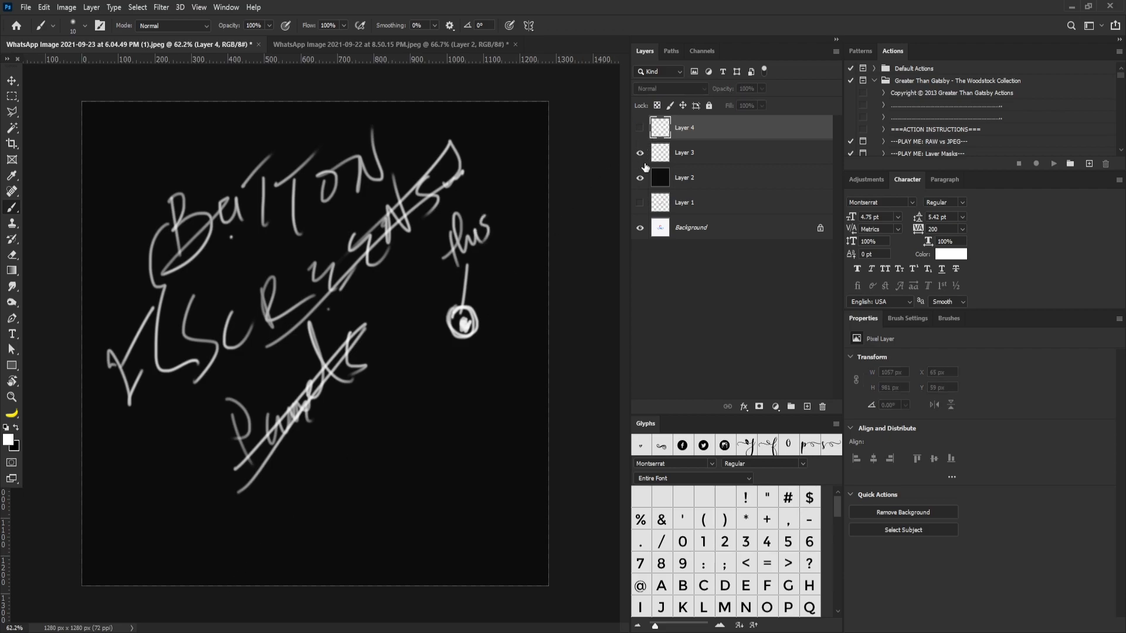
{"action": "left_click", "coordinate": [640, 154]}
{"action": "left_click", "coordinate": [640, 176]}
{"action": "left_click", "coordinate": [639, 201]}
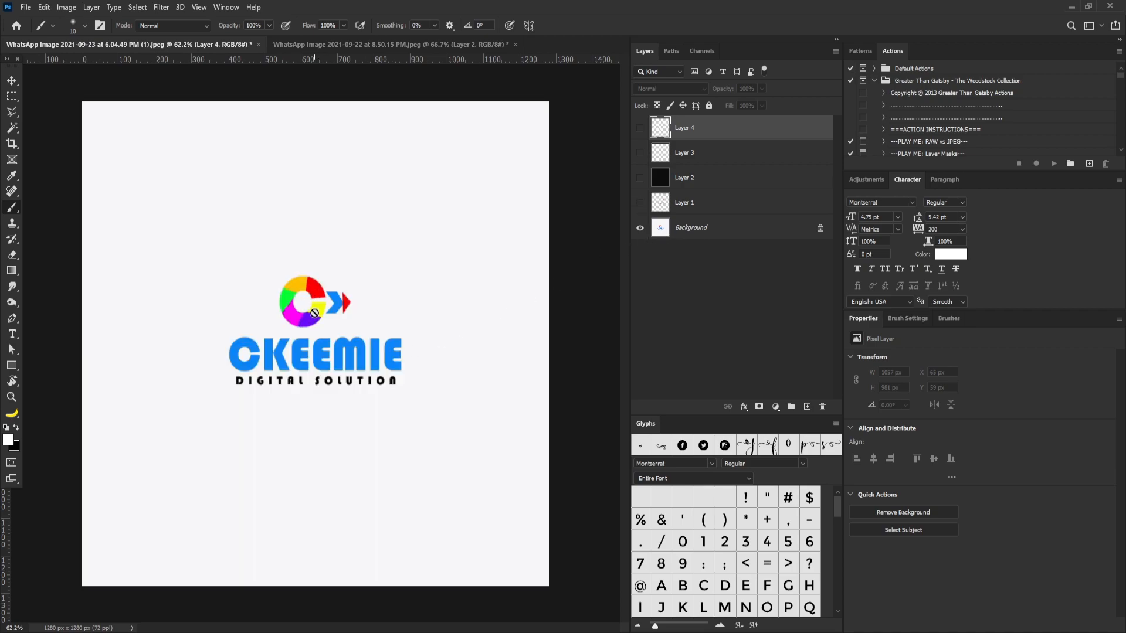
Step: Show the black Layer 2 again, then select Layer 3 and make it visible above it
{"action": "left_click", "coordinate": [640, 128]}
{"action": "left_click", "coordinate": [640, 127]}
{"action": "left_click", "coordinate": [640, 177]}
{"action": "left_click", "coordinate": [670, 159]}
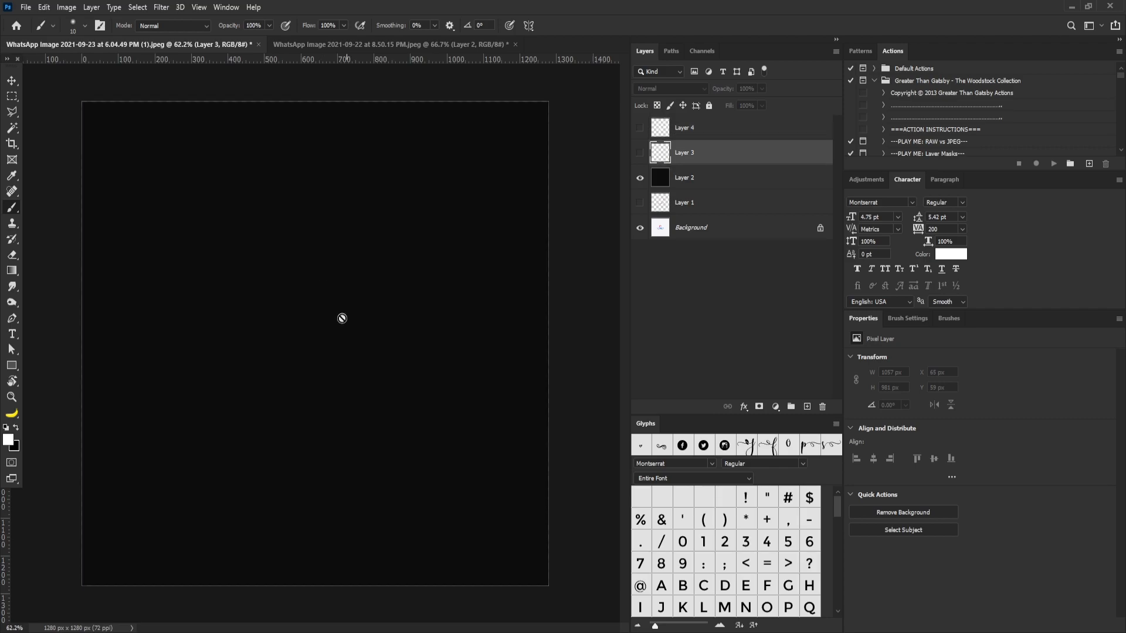
{"action": "left_click", "coordinate": [677, 178]}
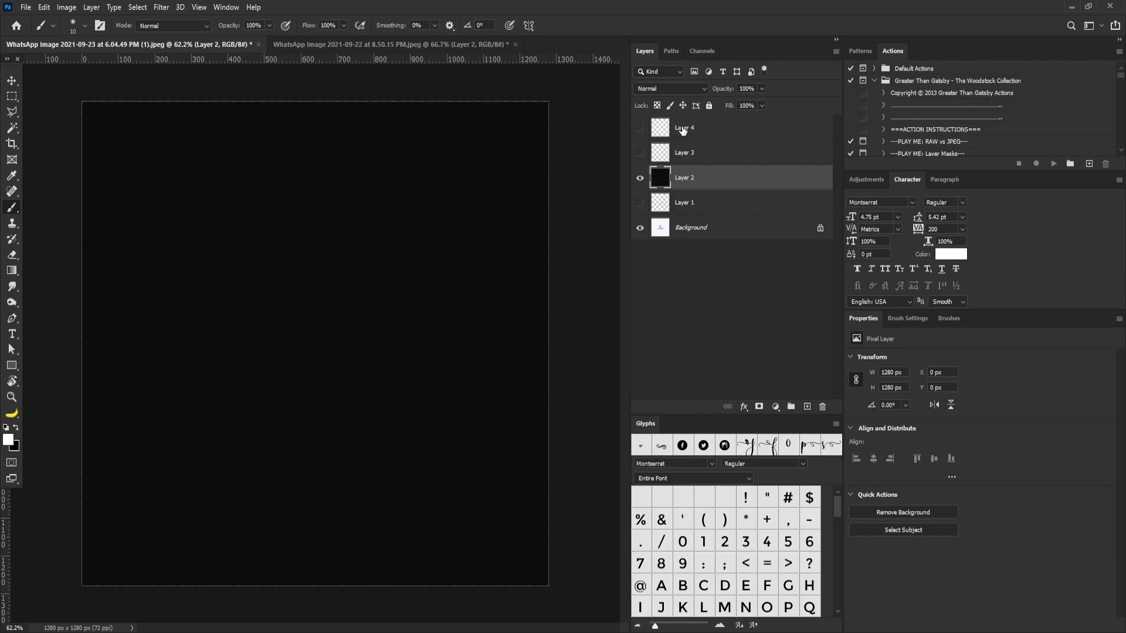
{"action": "left_click", "coordinate": [679, 156]}
{"action": "left_click", "coordinate": [640, 153]}
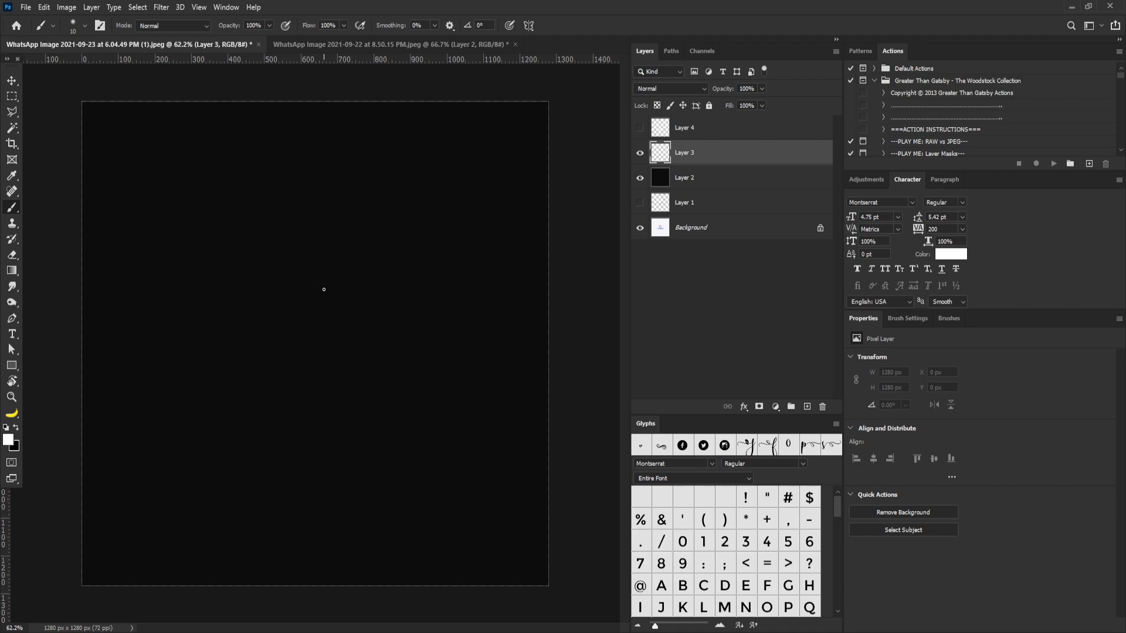
Step: Enlarge the brush to 50 and paint a thick white C shape with a filled blob at its centre on Layer 3
{"action": "key", "text": "bracketright"}
{"action": "key", "text": "bracketright"}
{"action": "key", "text": "bracketright"}
{"action": "key", "text": "bracketright"}
{"action": "mouse_move", "coordinate": [329, 287]}
{"action": "left_mouse_down"}
{"action": "mouse_move", "coordinate": [290, 252]}
{"action": "mouse_move", "coordinate": [243, 276]}
{"action": "mouse_move", "coordinate": [235, 336]}
{"action": "mouse_move", "coordinate": [274, 385]}
{"action": "mouse_move", "coordinate": [318, 369]}
{"action": "mouse_move", "coordinate": [333, 340]}
{"action": "left_mouse_up"}
{"action": "mouse_move", "coordinate": [284, 298]}
{"action": "left_mouse_down"}
{"action": "mouse_move", "coordinate": [273, 316]}
{"action": "mouse_move", "coordinate": [294, 299]}
{"action": "mouse_move", "coordinate": [291, 318]}
{"action": "left_mouse_up"}
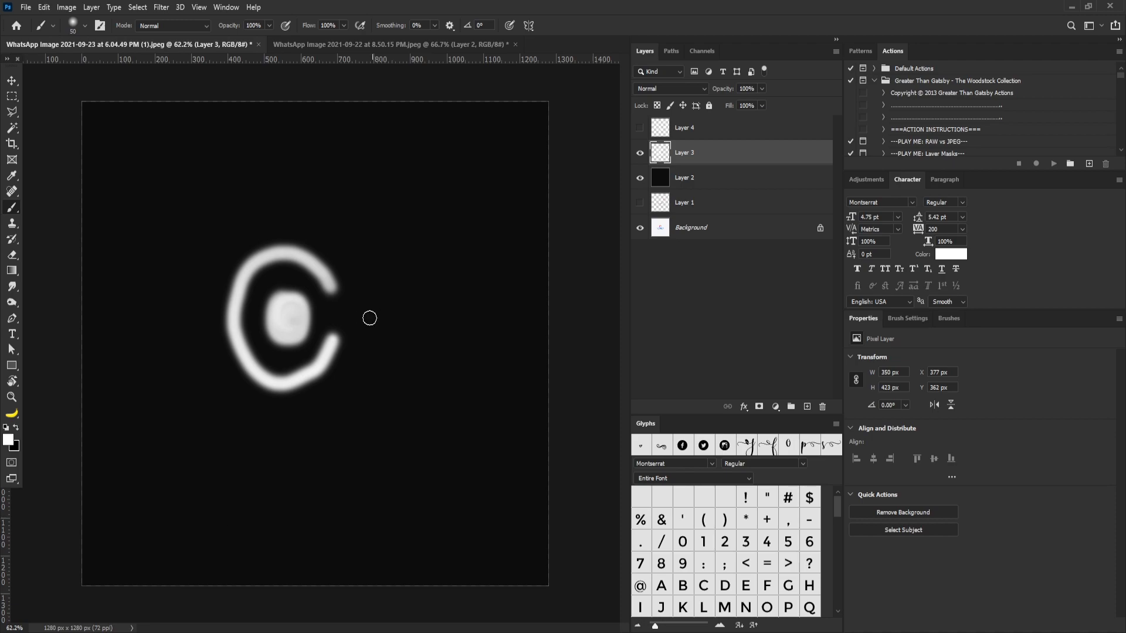
{"action": "left_click_drag", "start_coordinate": [291, 314], "coordinate": [280, 297]}
{"action": "left_click", "coordinate": [326, 367]}
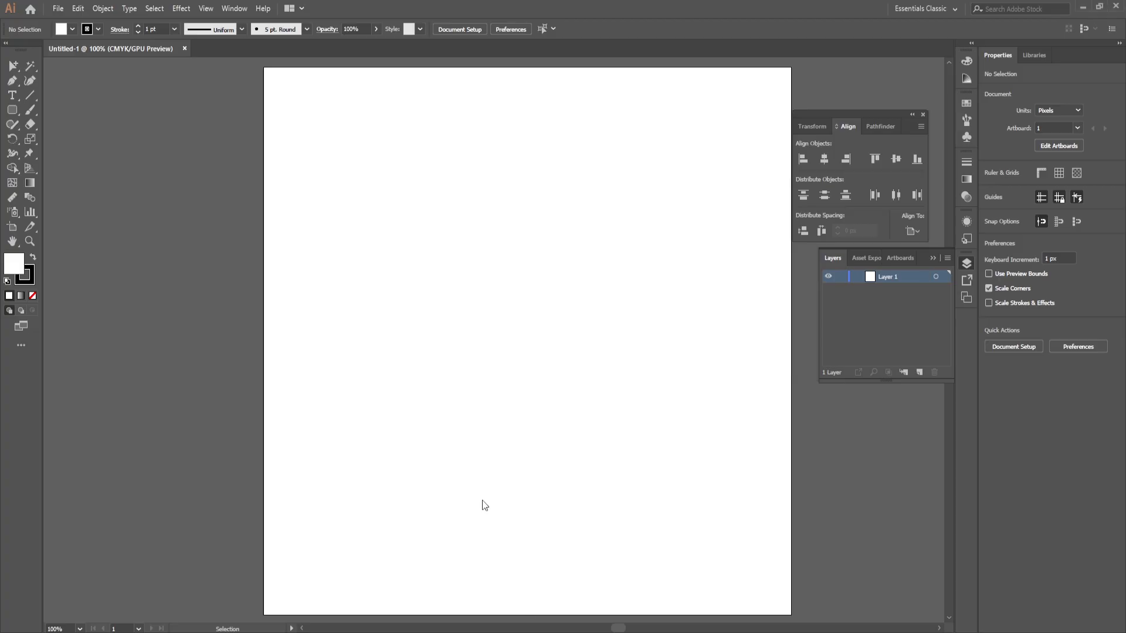
Step: Switch to the blank Illustrator document, enable Snap to Grid and show the grid
{"action": "left_click", "coordinate": [206, 9]}
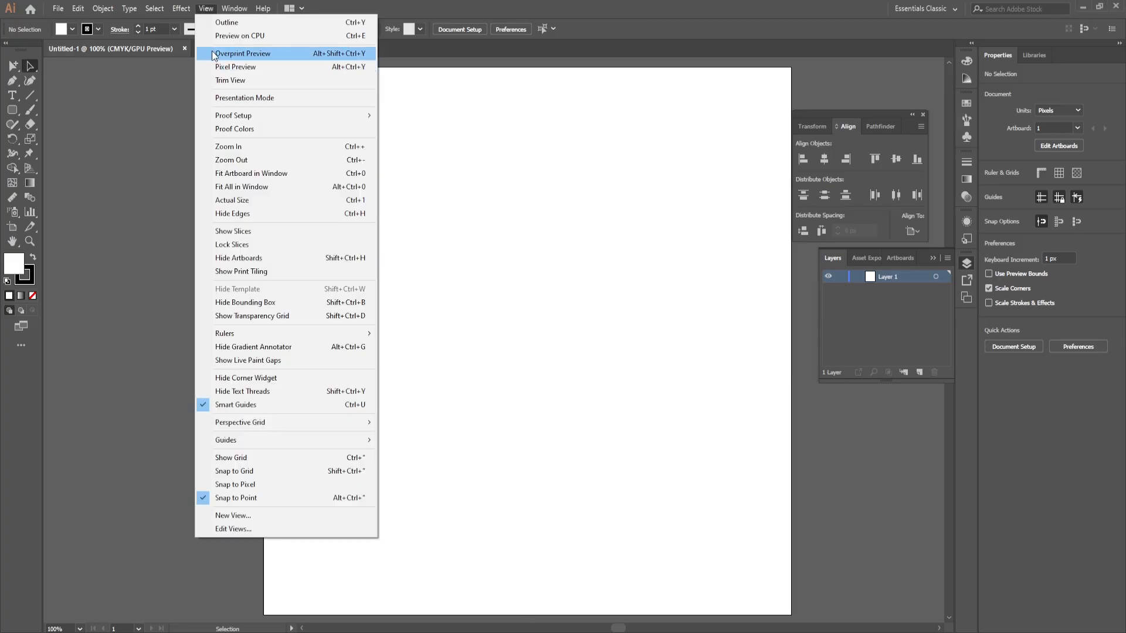
{"action": "left_click", "coordinate": [280, 471]}
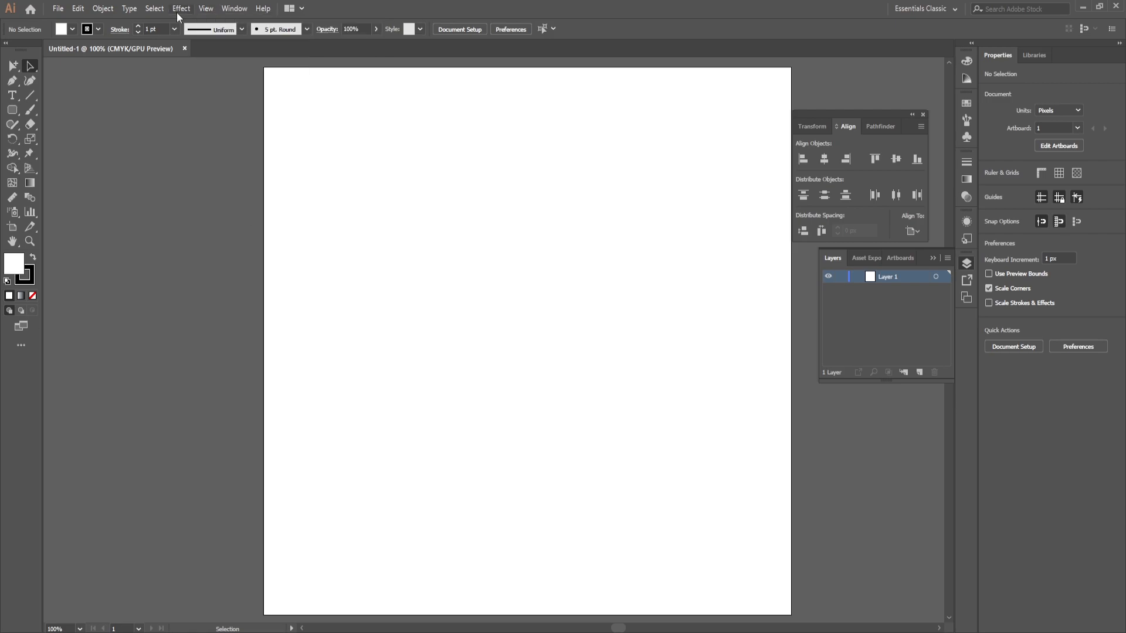
{"action": "left_click", "coordinate": [206, 11]}
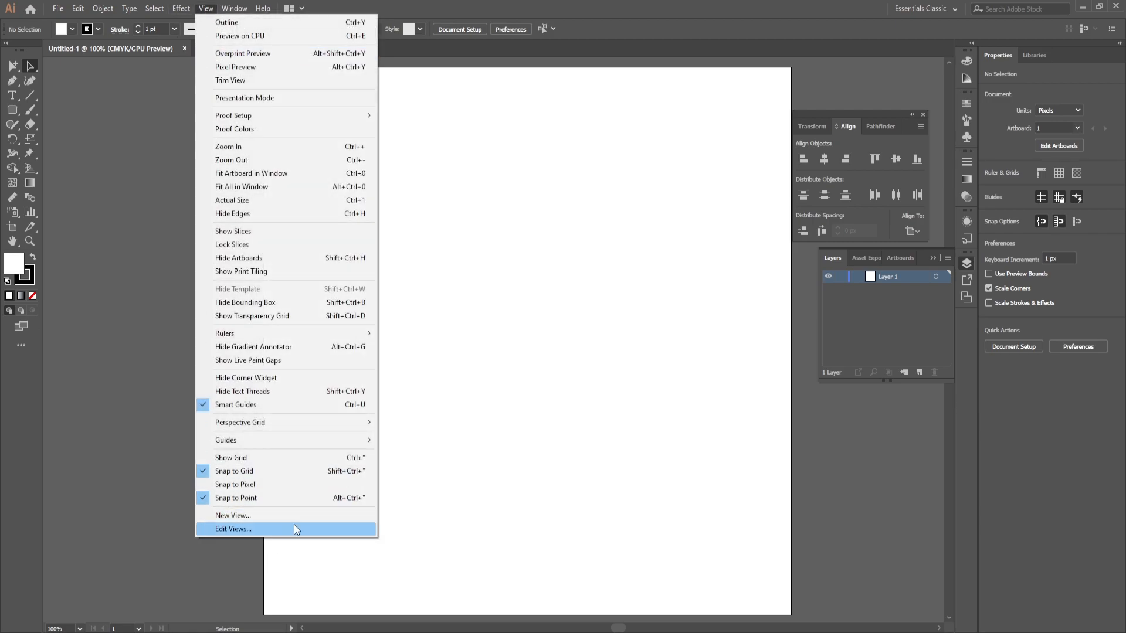
{"action": "left_click", "coordinate": [265, 458]}
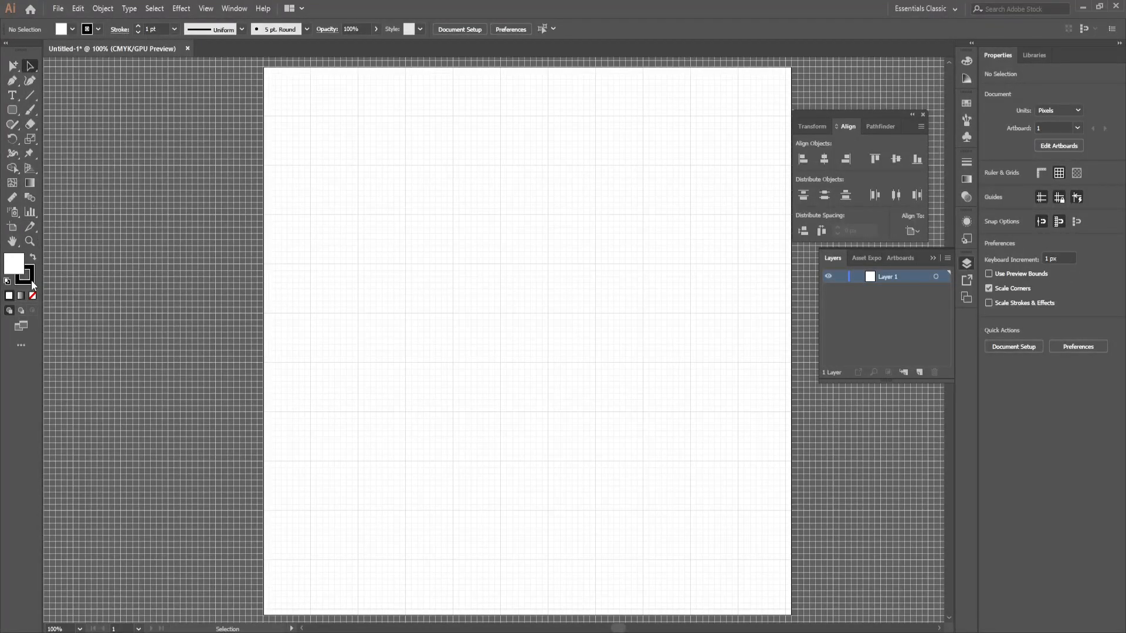
Step: Draw a 576 px circle with the Ellipse tool, centred on a major grid intersection at X 360, Y 360 px, and remove its fill
{"action": "left_click", "coordinate": [13, 112]}
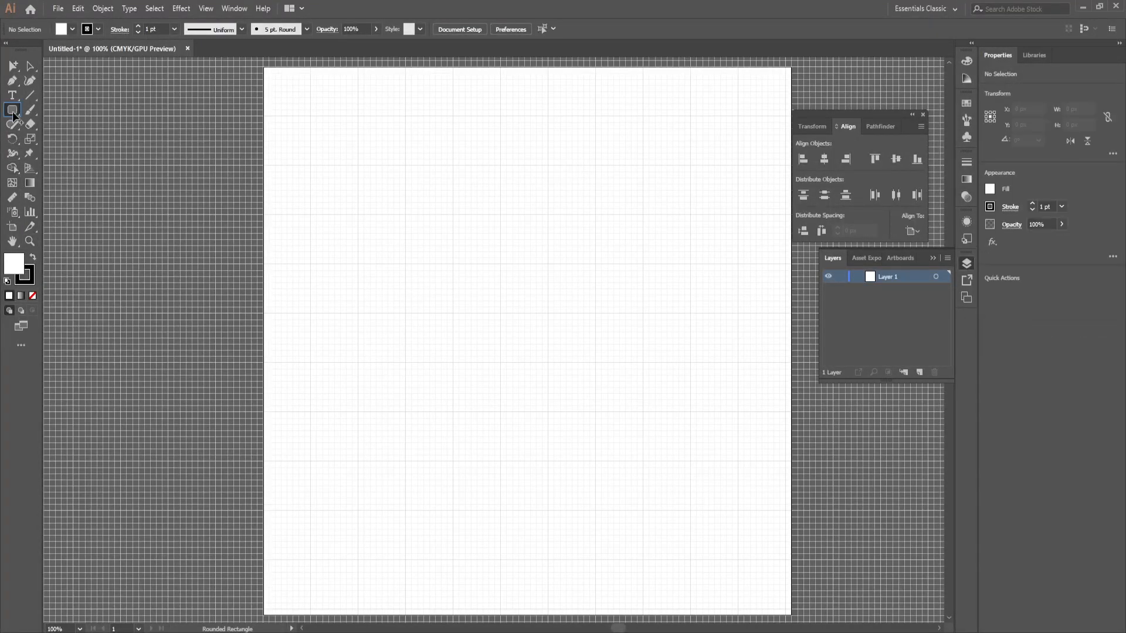
{"action": "left_click_drag", "start_coordinate": [13, 116], "coordinate": [50, 125]}
{"action": "left_click_drag", "start_coordinate": [500, 313], "coordinate": [660, 511]}
{"action": "left_click", "coordinate": [71, 30]}
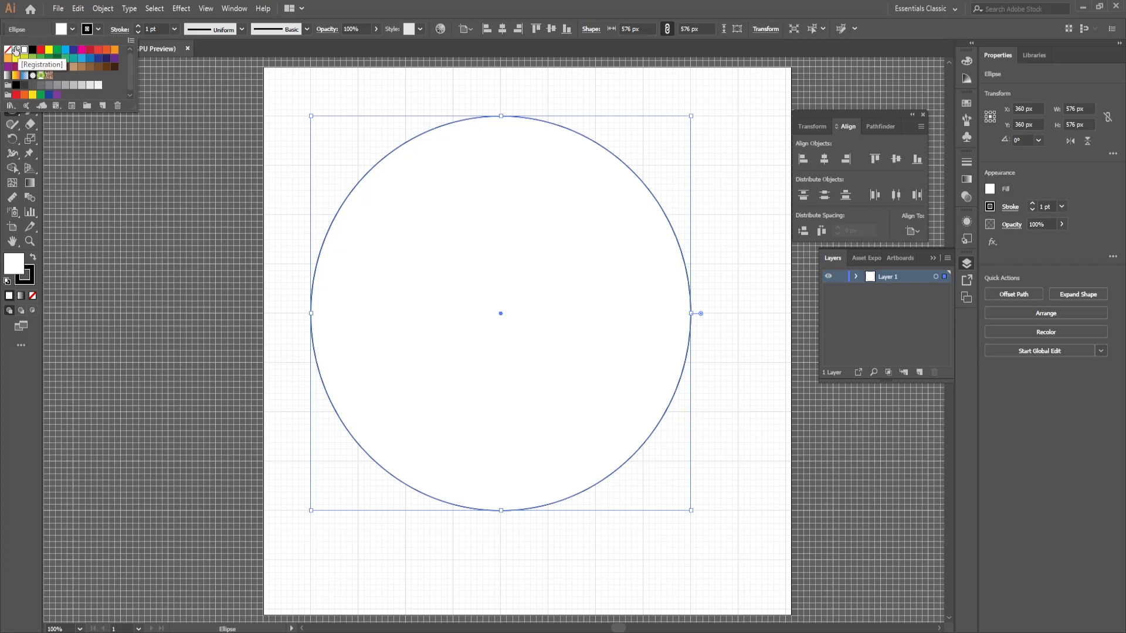
{"action": "left_click", "coordinate": [7, 49]}
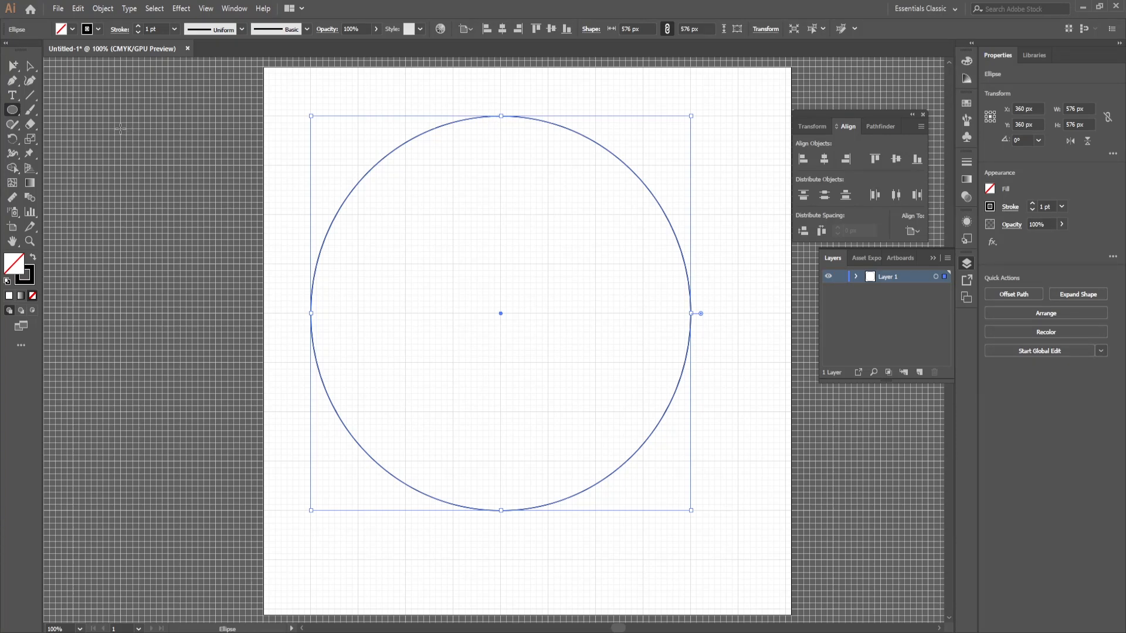
Step: Paste a copy of the circle in place and scale it proportionally about its centre to 432 px
{"action": "left_click", "coordinate": [29, 66]}
{"action": "left_click", "coordinate": [618, 100]}
{"action": "left_click", "coordinate": [520, 193]}
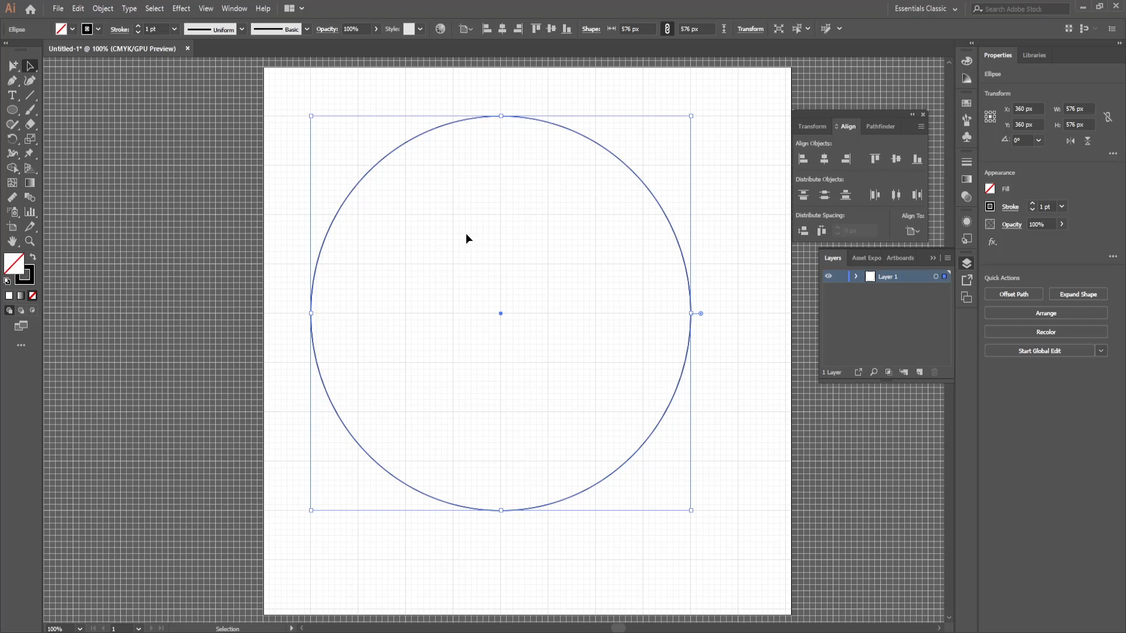
{"action": "key", "text": "a"}
{"action": "left_click", "coordinate": [78, 8]}
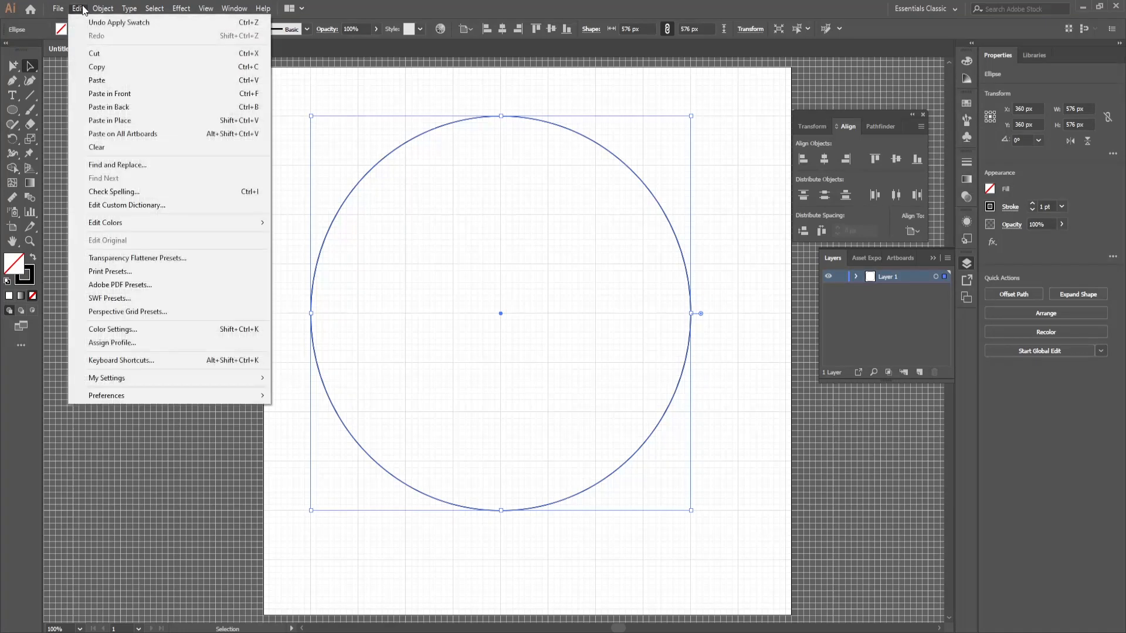
{"action": "left_click", "coordinate": [150, 120]}
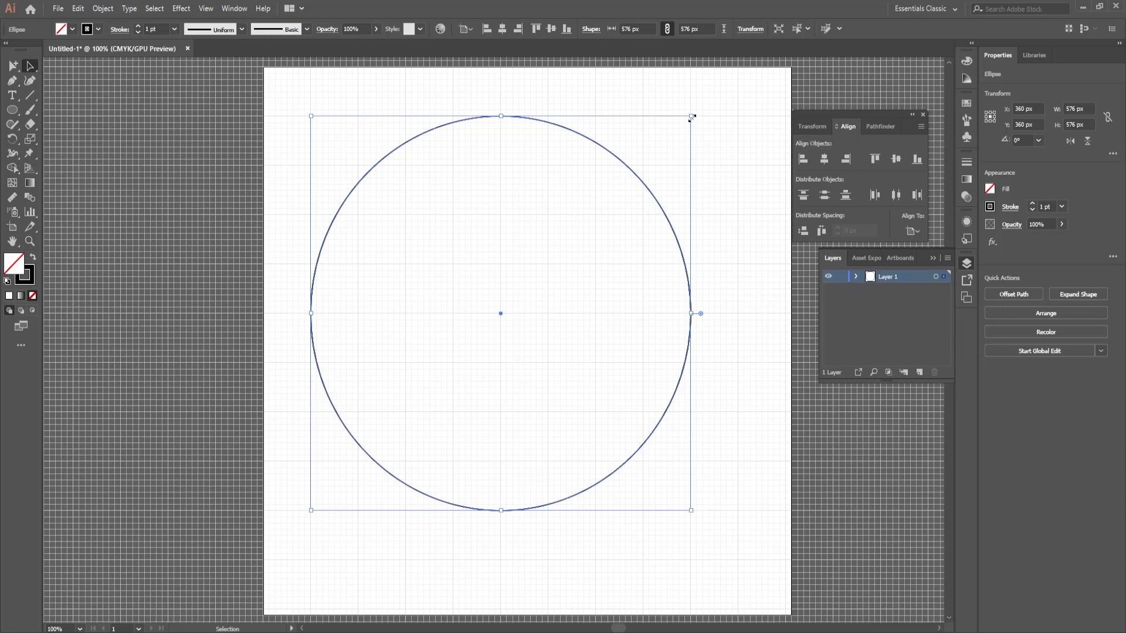
{"action": "key", "text": "shift"}
{"action": "left_click_drag", "start_coordinate": [692, 117], "coordinate": [645, 157]}
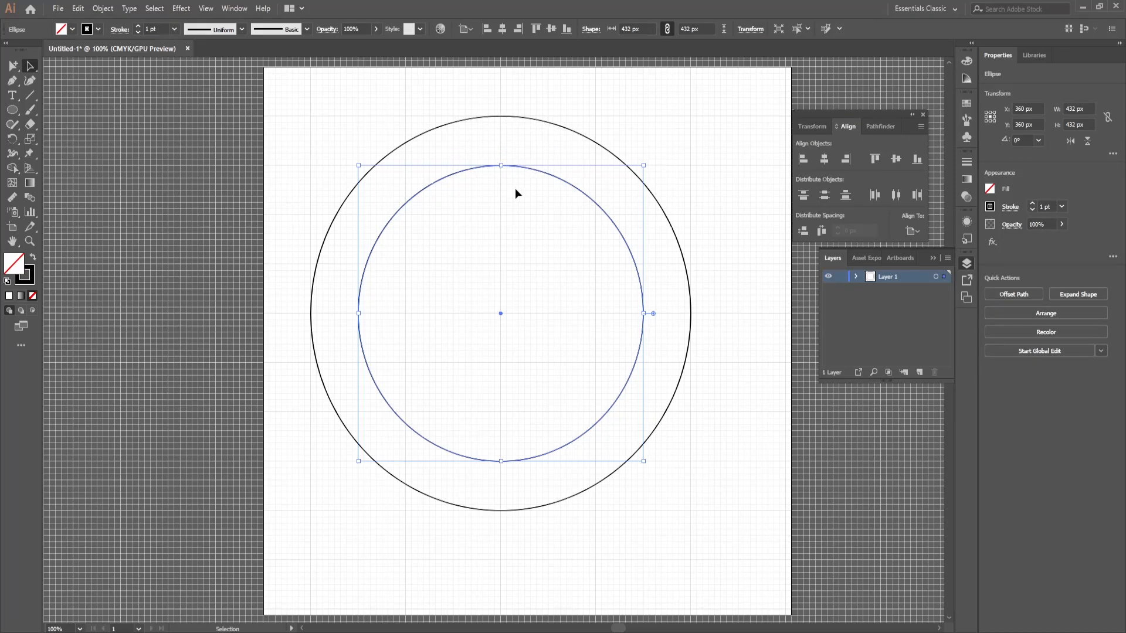
Step: Copy the 432 px circle, paste it in place and scale the duplicate about its centre to 288 px
{"action": "left_click", "coordinate": [78, 8]}
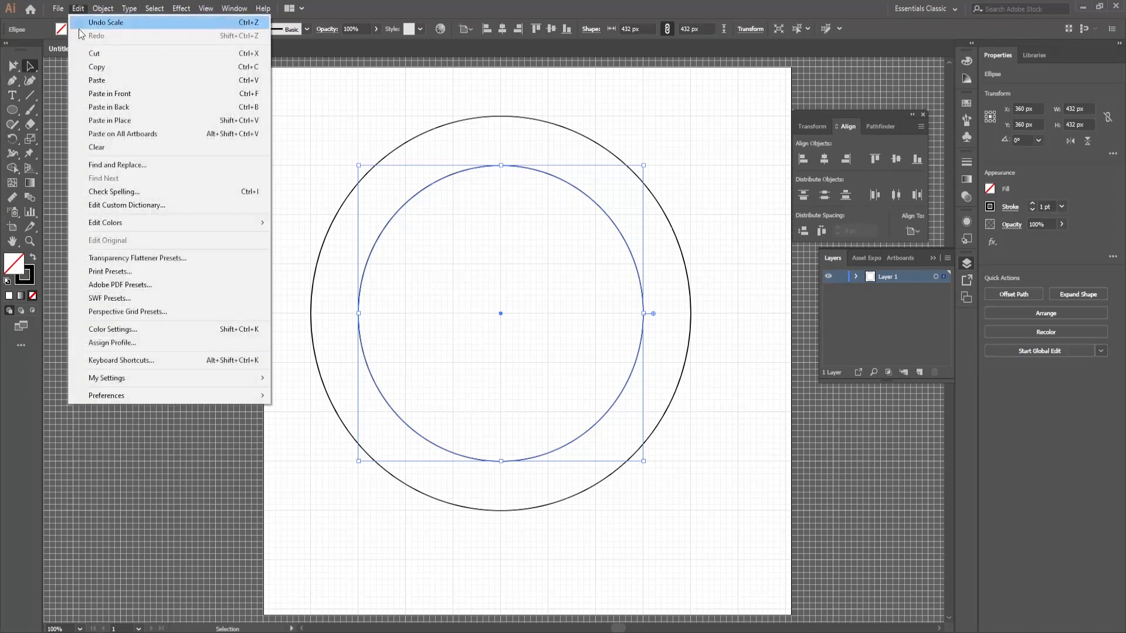
{"action": "left_click", "coordinate": [146, 68]}
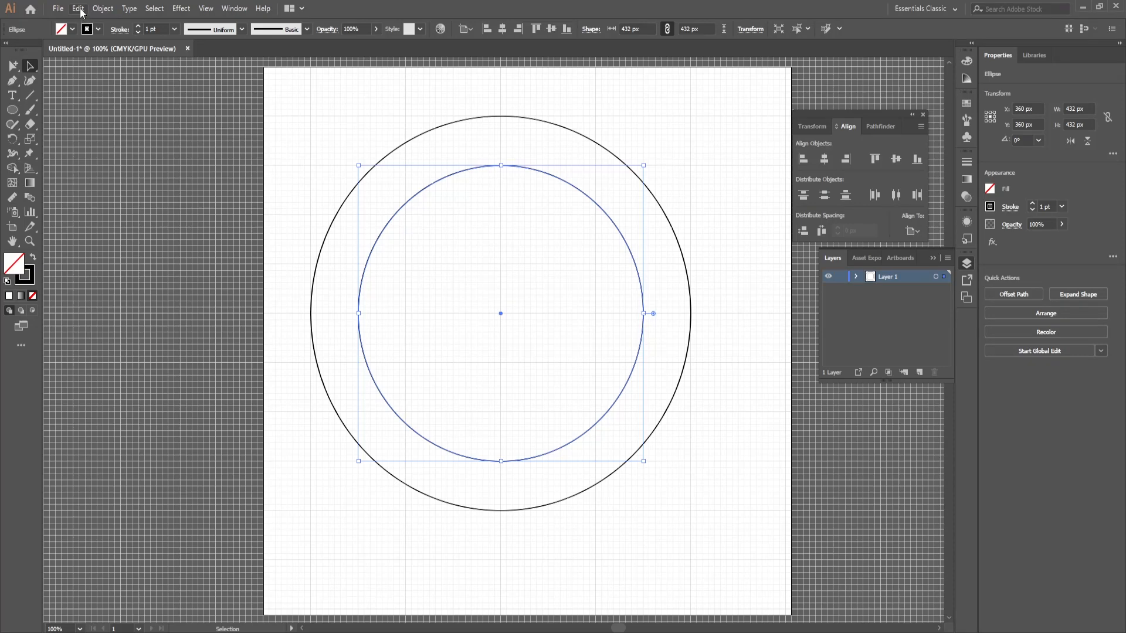
{"action": "key", "text": "ctrl+f"}
{"action": "left_click", "coordinate": [79, 10]}
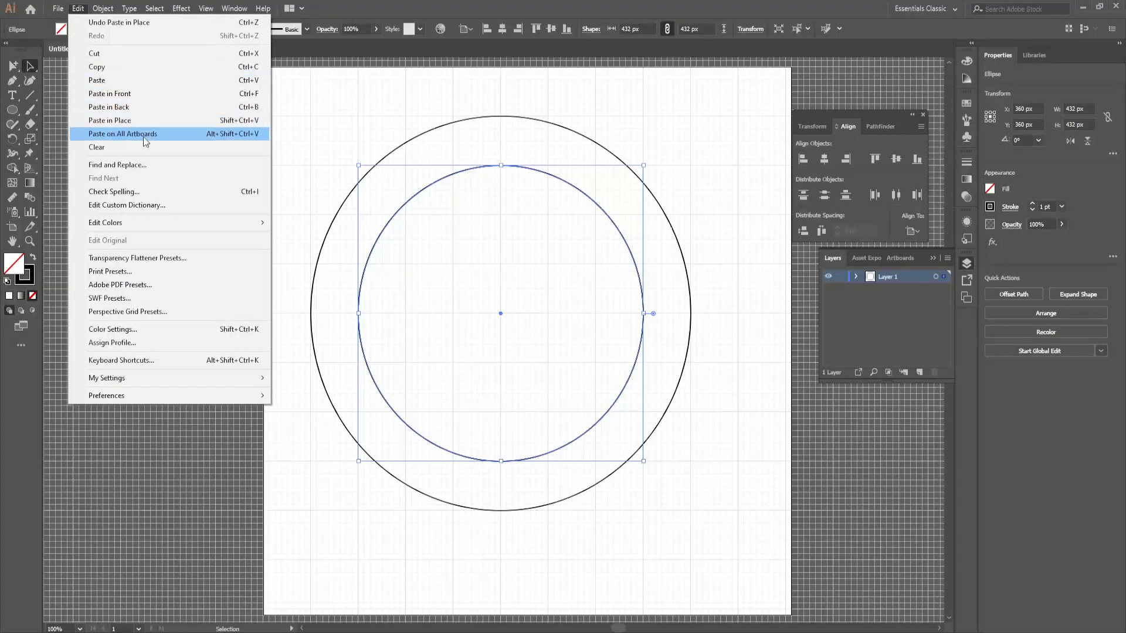
{"action": "left_click", "coordinate": [640, 165]}
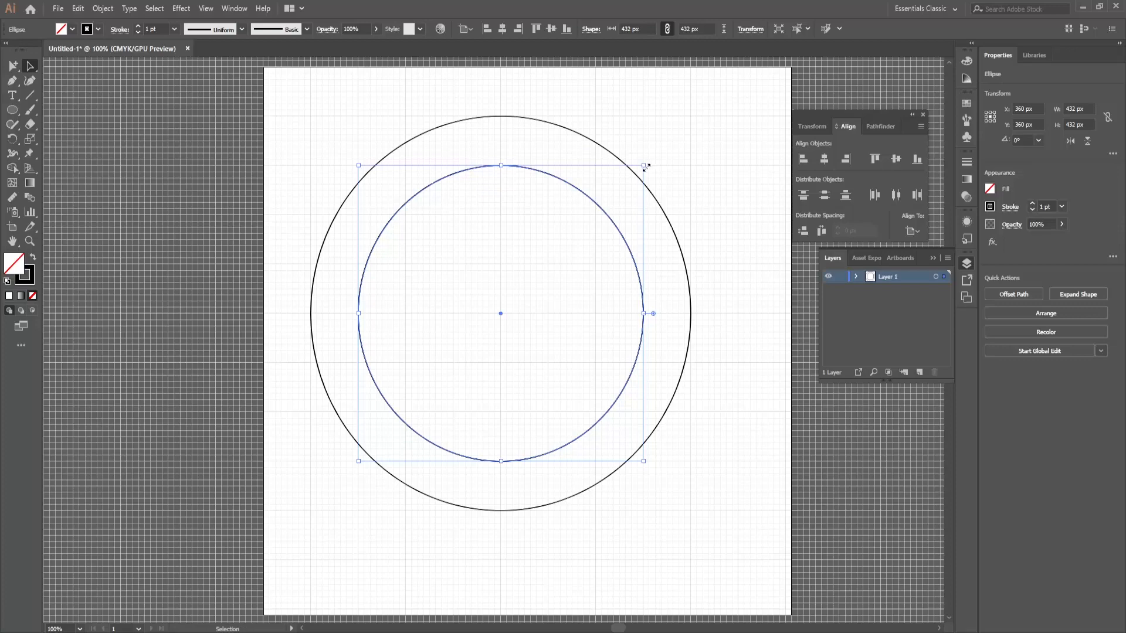
{"action": "left_click_drag", "start_coordinate": [644, 166], "coordinate": [596, 189]}
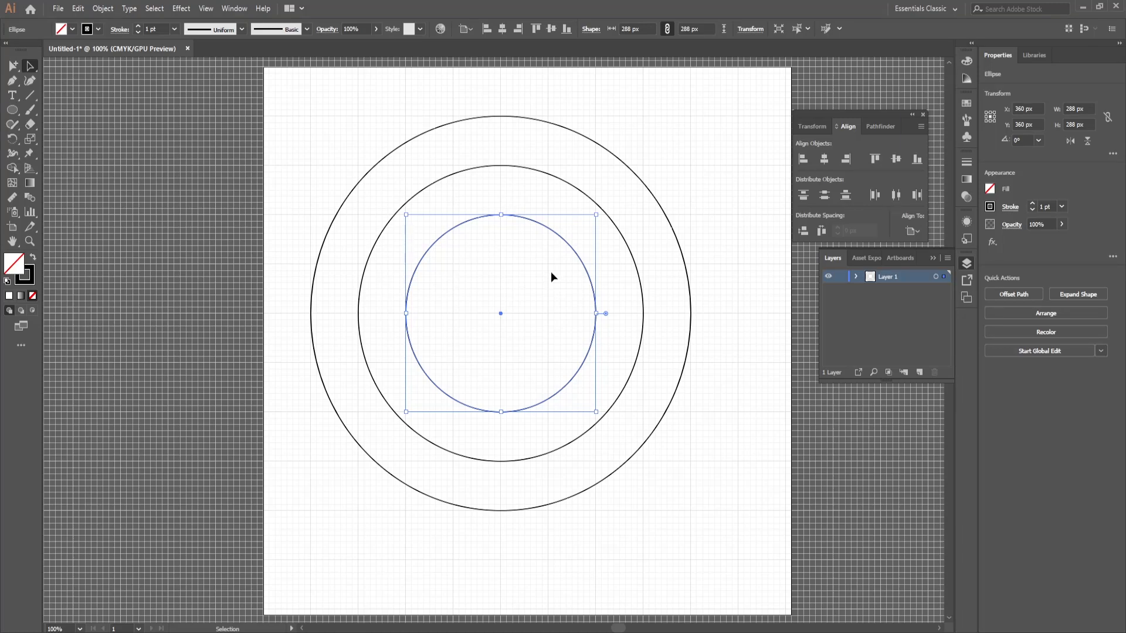
Step: Duplicate the 288 px circle in place, scale the copy about its centre to 144 px, and deselect it
{"action": "key", "text": "a"}
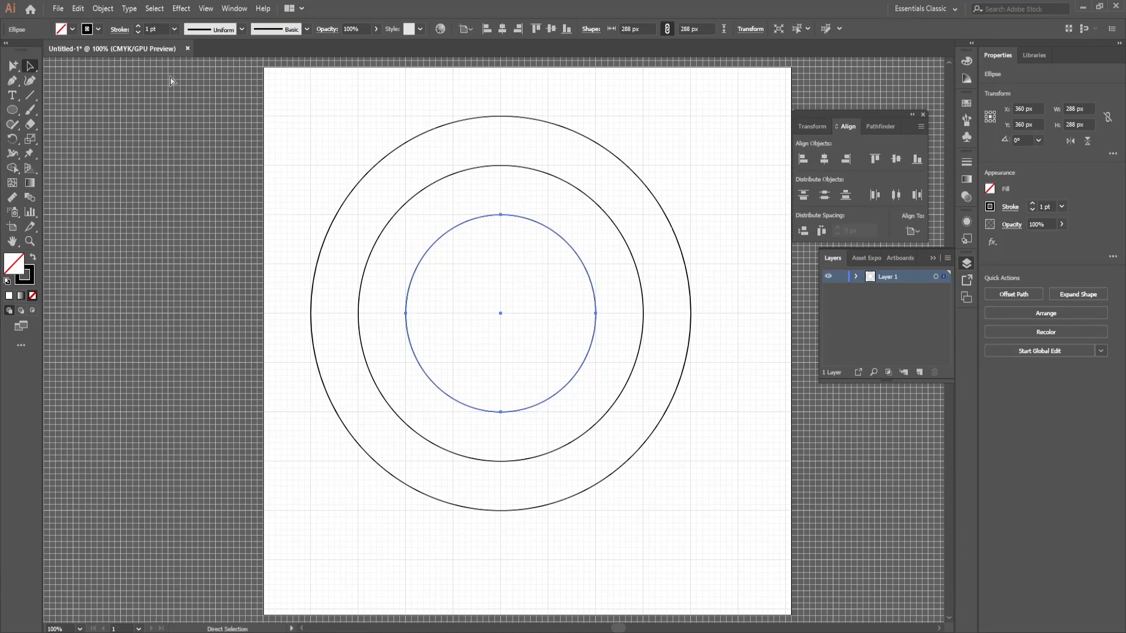
{"action": "key", "text": "v"}
{"action": "key", "text": "a"}
{"action": "key", "text": "v"}
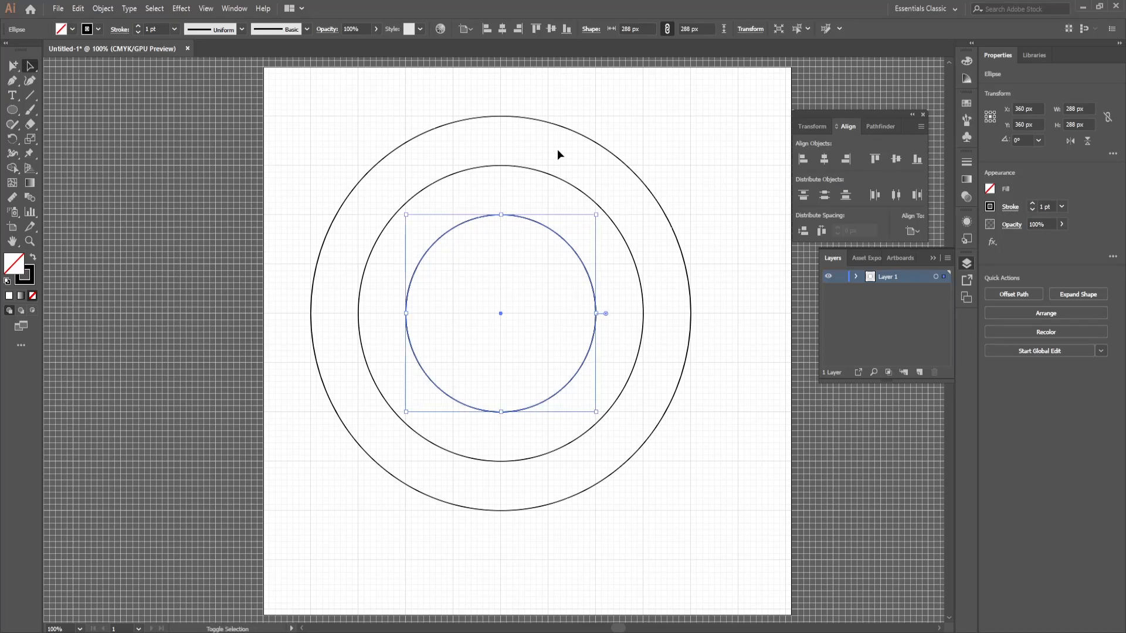
{"action": "left_click", "coordinate": [598, 214]}
{"action": "key", "text": "ctrl"}
{"action": "key", "text": "ctrl"}
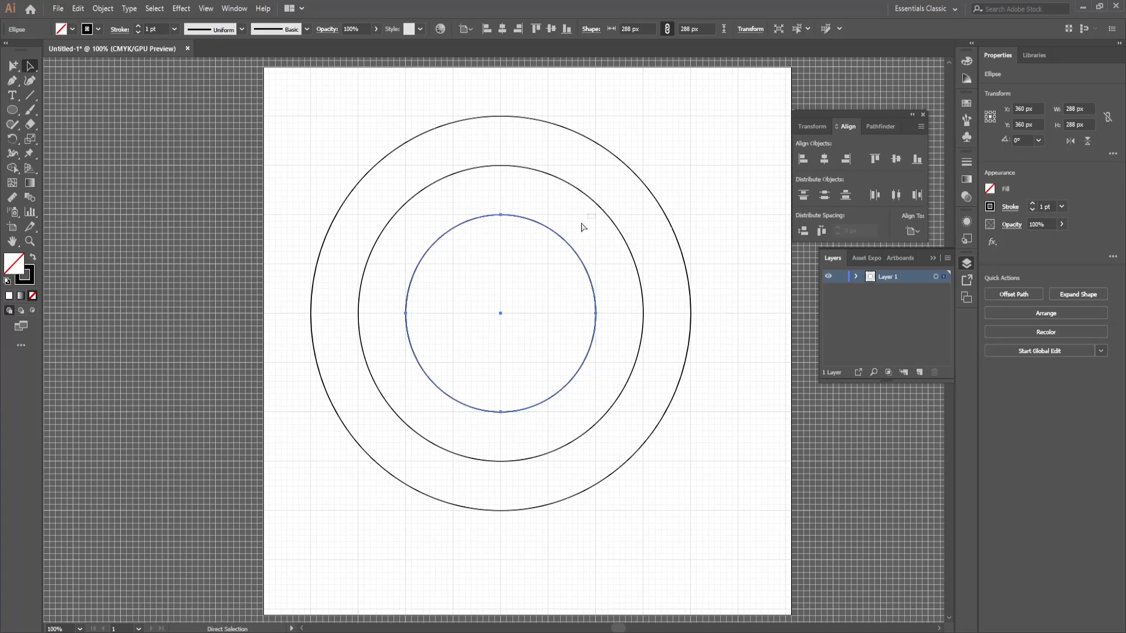
{"action": "left_click_drag", "start_coordinate": [597, 215], "coordinate": [548, 244]}
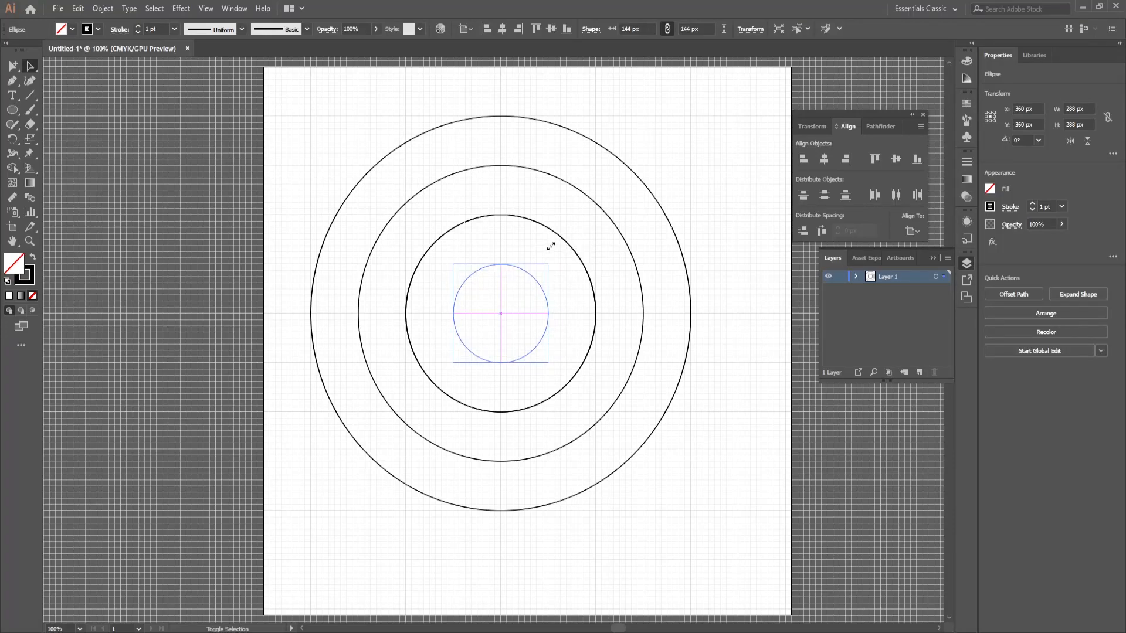
{"action": "left_click", "coordinate": [590, 220]}
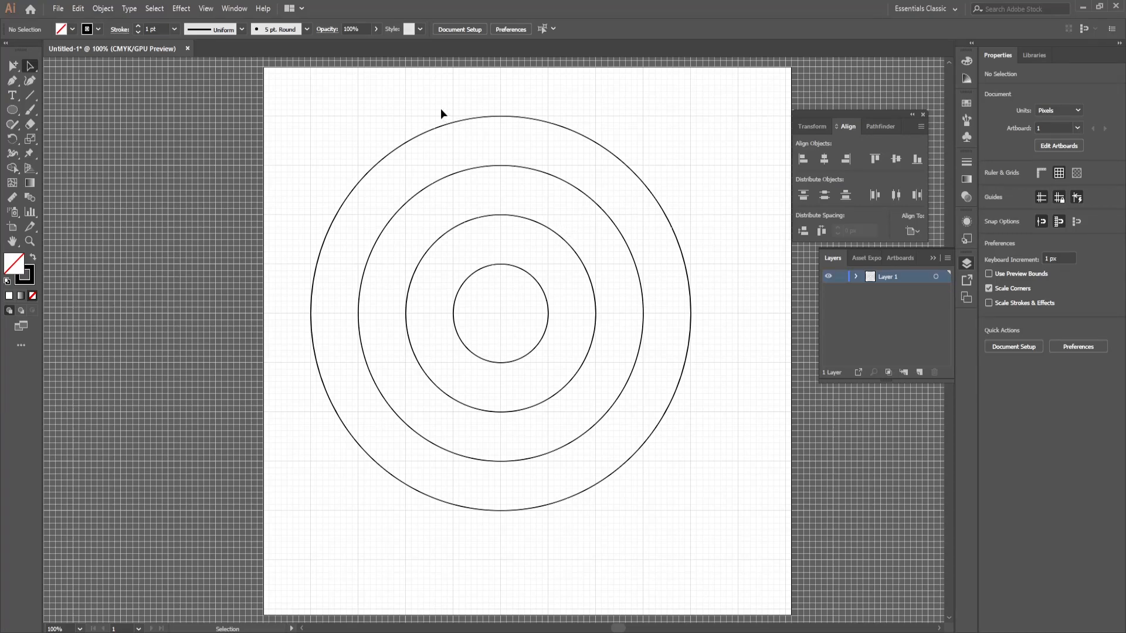
Step: Delete the outermost 576 px circle, leaving the three inner concentric circles on the artboard
{"action": "left_click_drag", "start_coordinate": [477, 132], "coordinate": [477, 132]}
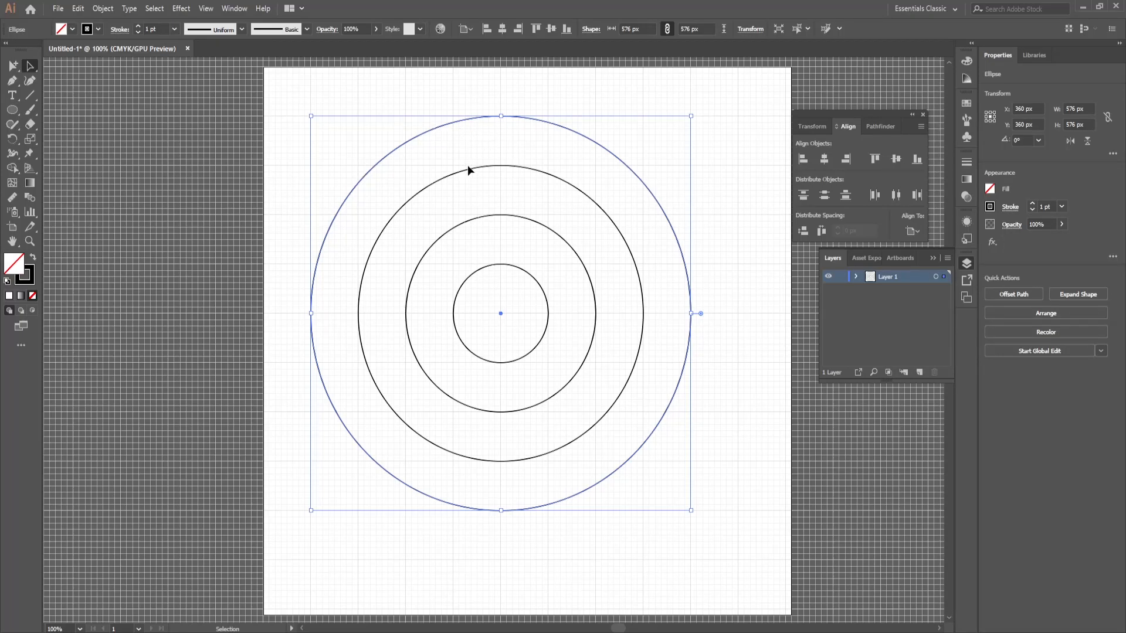
{"action": "key", "text": "Delete"}
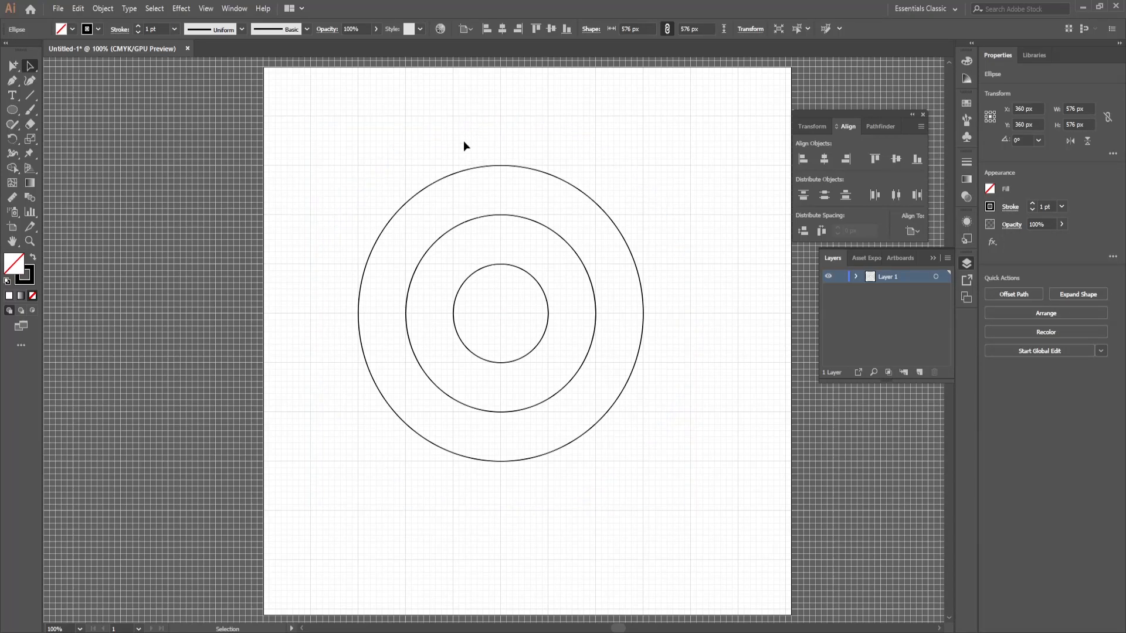
{"action": "left_click_drag", "start_coordinate": [464, 141], "coordinate": [490, 166]}
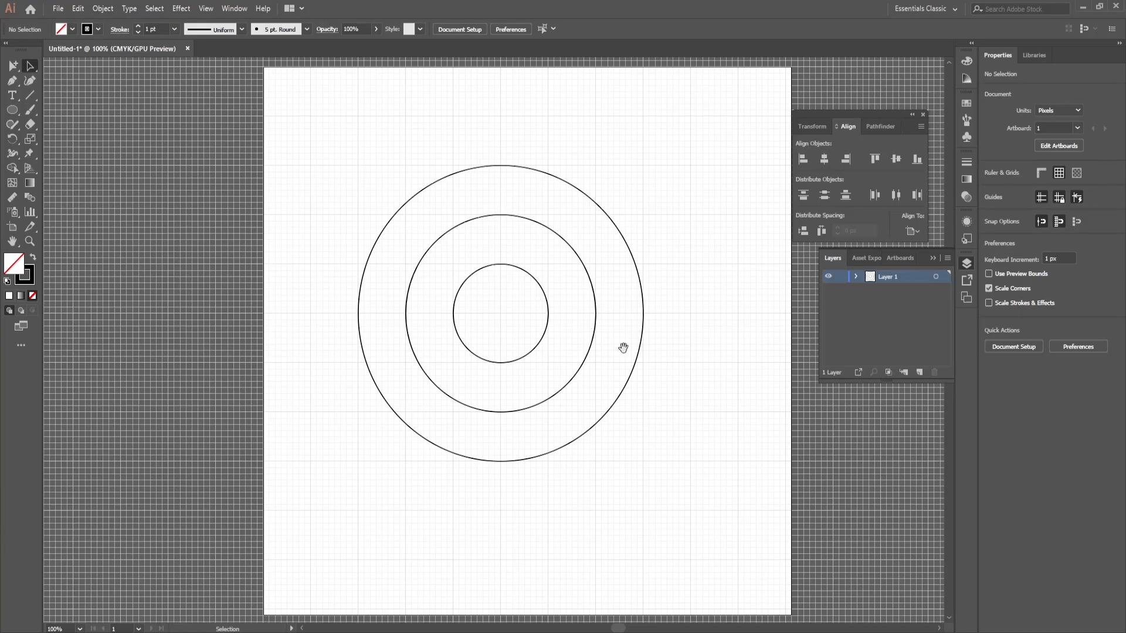
{"action": "left_click_drag", "start_coordinate": [566, 349], "coordinate": [466, 310]}
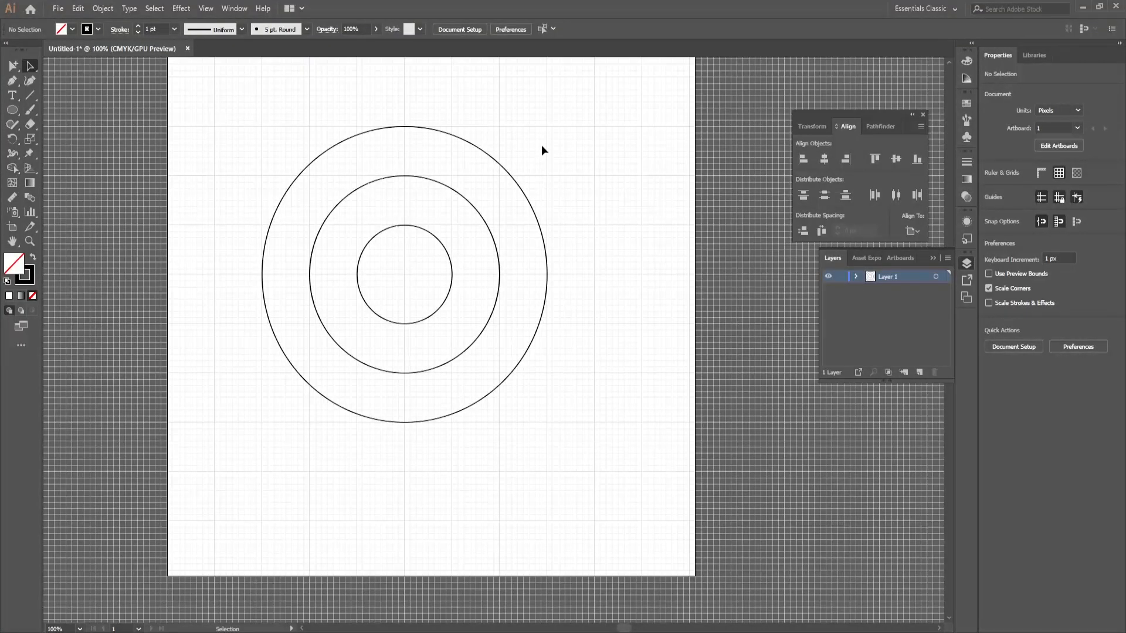
Step: Draw a 288 × 144 px rectangle from the vertical diameter of the innermost circle out past the right side of the outer ring
{"action": "left_click", "coordinate": [13, 113]}
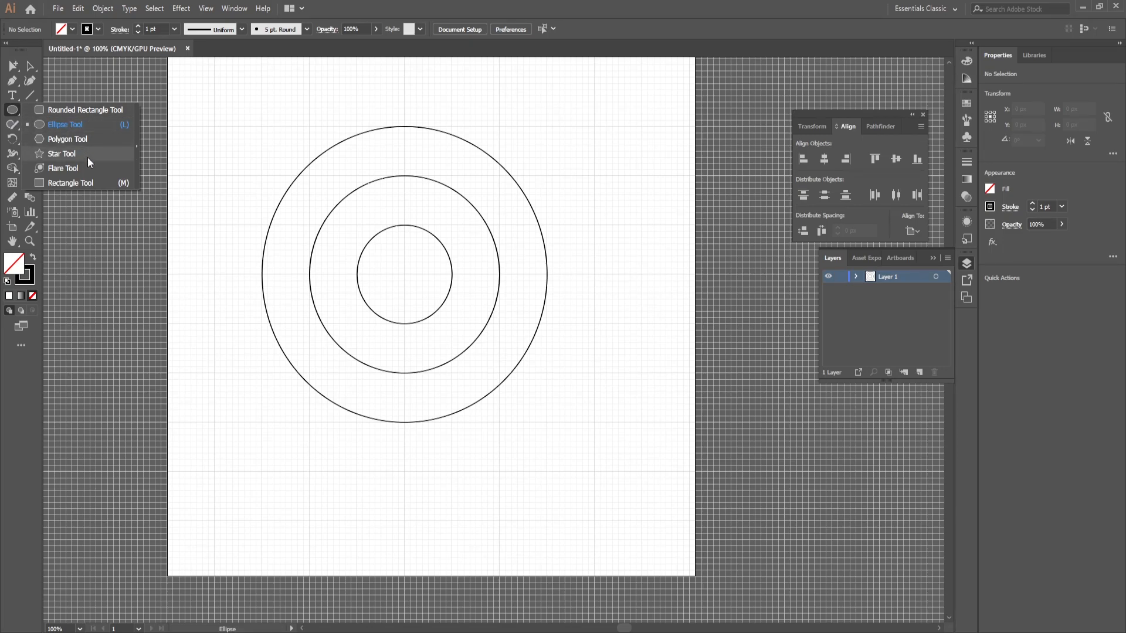
{"action": "left_click", "coordinate": [74, 183]}
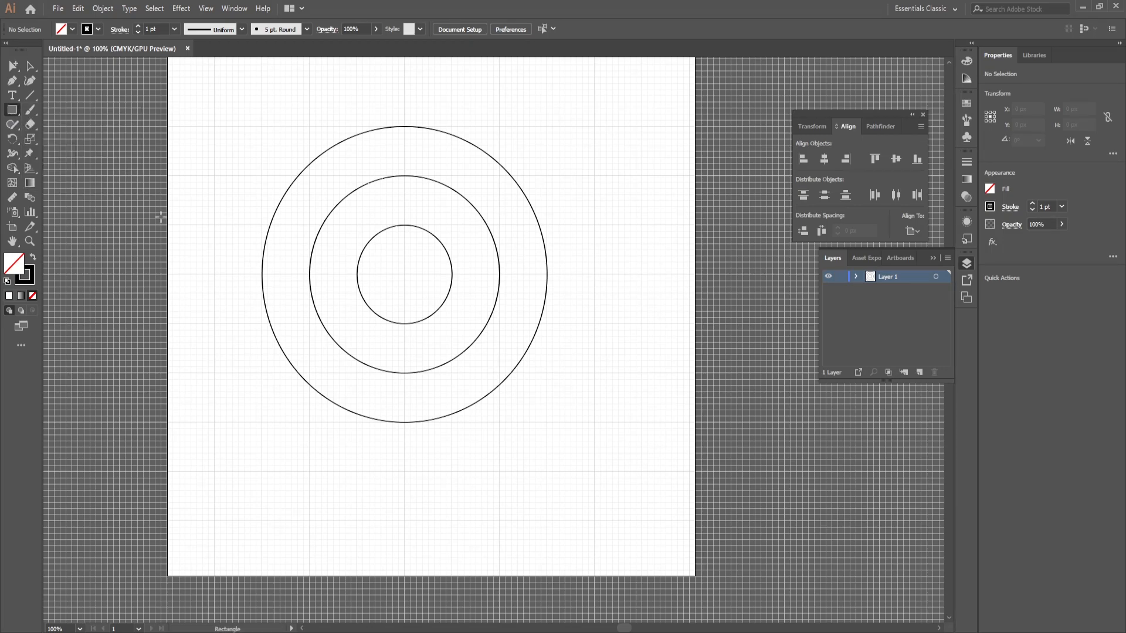
{"action": "mouse_move", "coordinate": [404, 226]}
{"action": "left_mouse_down"}
{"action": "mouse_move", "coordinate": [411, 322]}
{"action": "mouse_move", "coordinate": [594, 323]}
{"action": "left_mouse_up"}
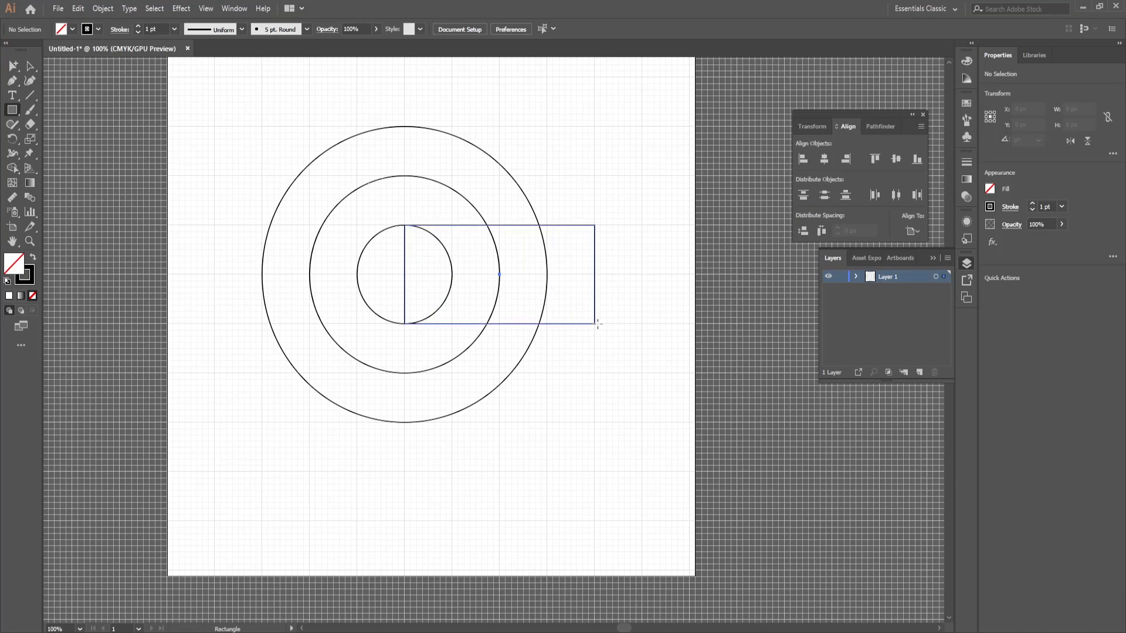
{"action": "key", "text": "a"}
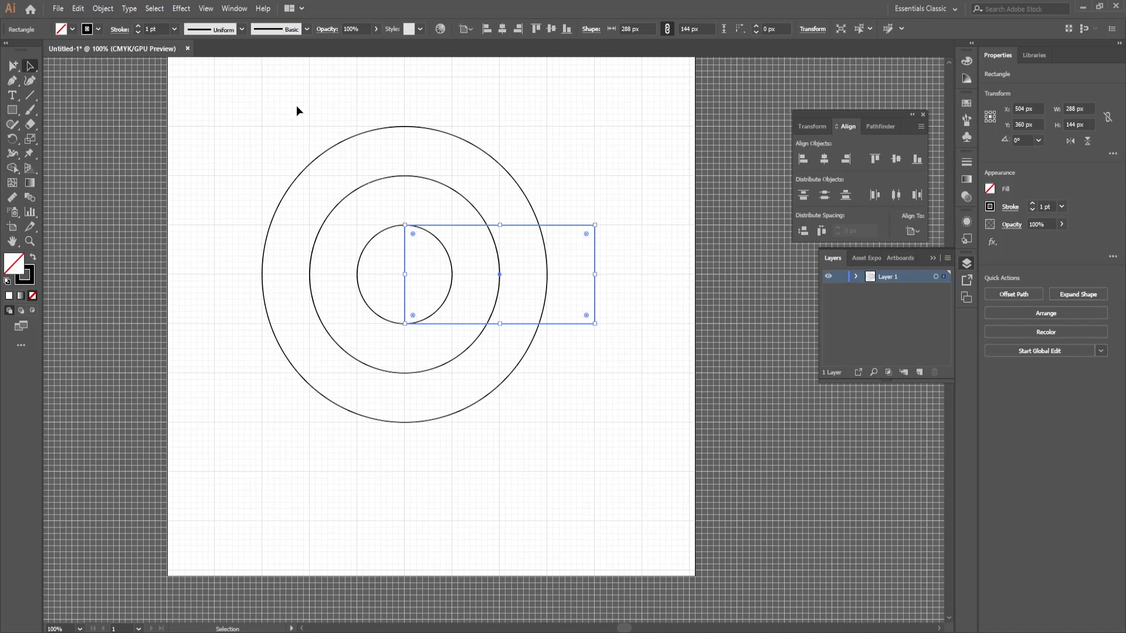
Step: Select all the shapes and use the Shape Builder to remove the rectangle's regions outside the centre circle, opening the rings into a C
{"action": "left_click_drag", "start_coordinate": [317, 162], "coordinate": [582, 458]}
{"action": "key", "text": "shift+m"}
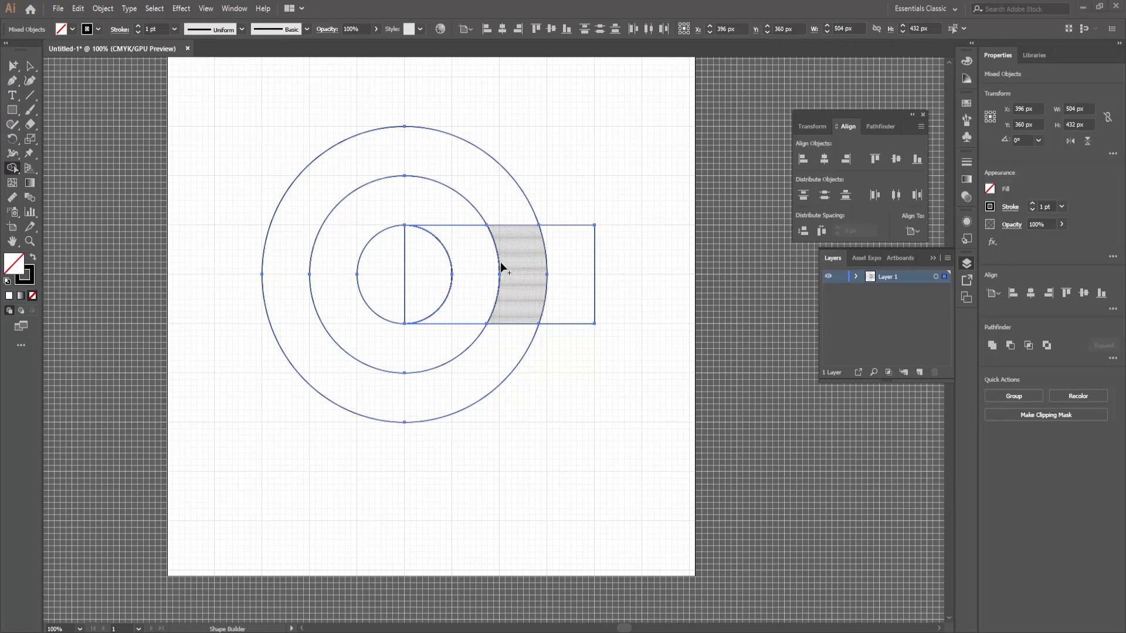
{"action": "left_click_drag", "start_coordinate": [502, 268], "coordinate": [575, 232]}
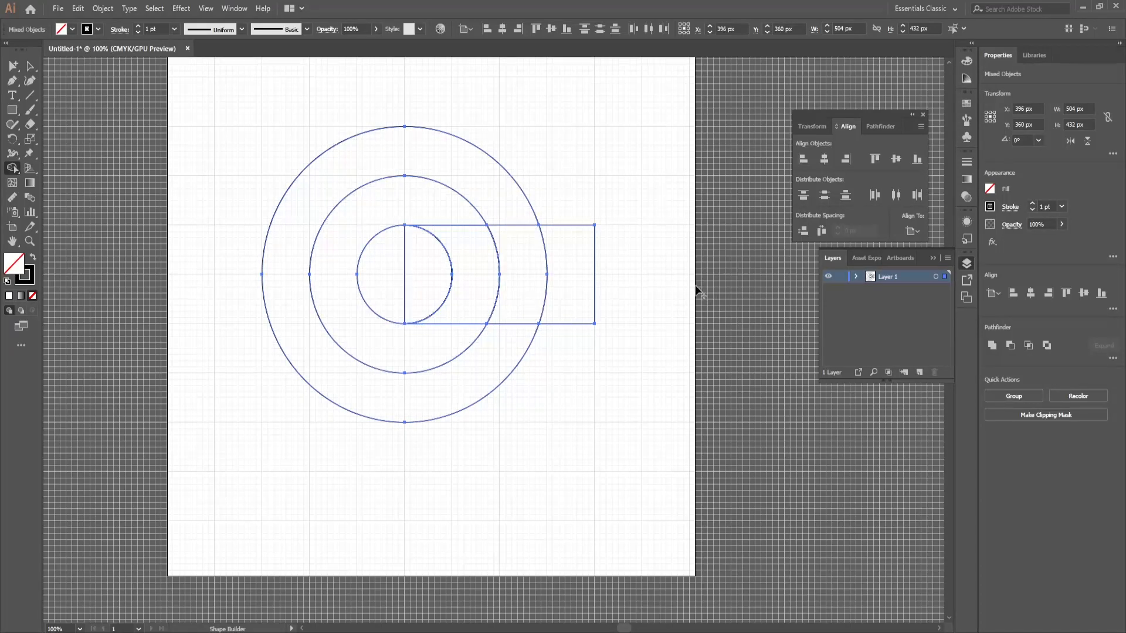
{"action": "left_click_drag", "start_coordinate": [629, 273], "coordinate": [492, 276]}
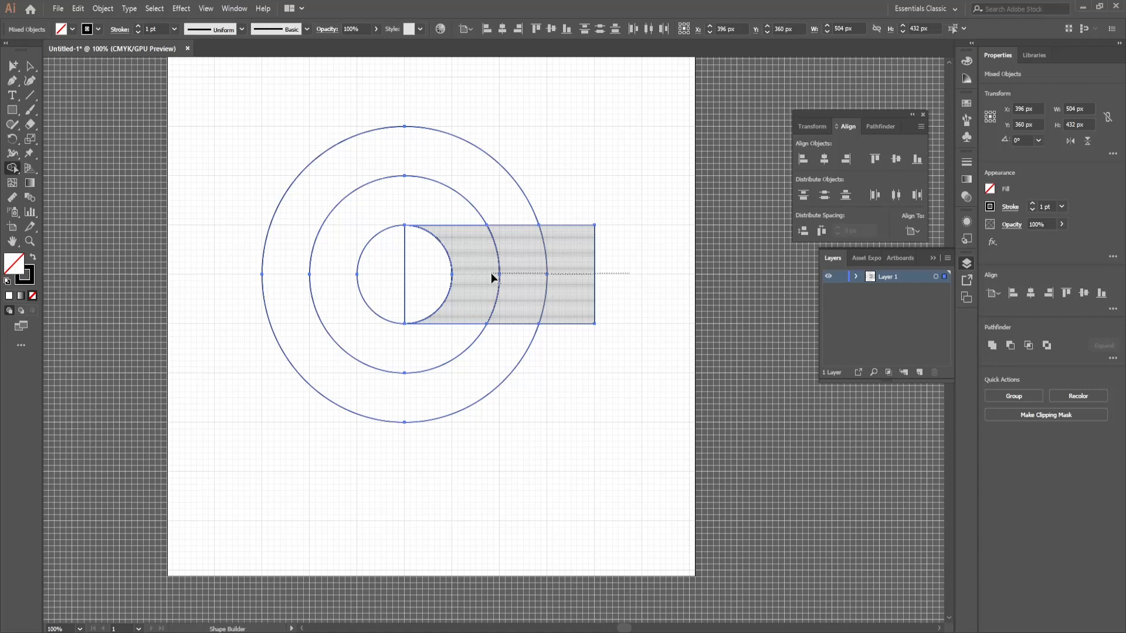
{"action": "left_click_drag", "start_coordinate": [492, 276], "coordinate": [495, 273]}
{"action": "mouse_move", "coordinate": [327, 250]}
{"action": "left_mouse_down"}
{"action": "mouse_move", "coordinate": [381, 197]}
{"action": "mouse_move", "coordinate": [448, 214]}
{"action": "mouse_move", "coordinate": [422, 209]}
{"action": "mouse_move", "coordinate": [458, 237]}
{"action": "mouse_move", "coordinate": [468, 271]}
{"action": "mouse_move", "coordinate": [467, 330]}
{"action": "mouse_move", "coordinate": [443, 358]}
{"action": "left_mouse_up"}
Step: Select the whole mark and unite its shapes, merging the two halves of the centre circle
{"action": "left_click", "coordinate": [30, 65]}
{"action": "left_click_drag", "start_coordinate": [191, 108], "coordinate": [636, 499]}
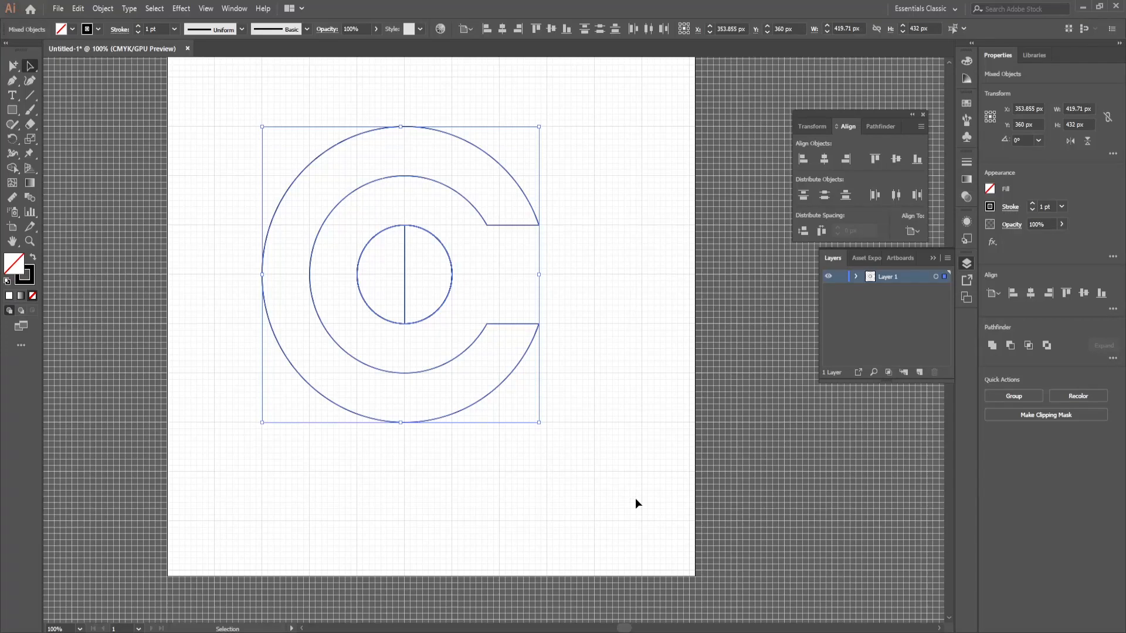
{"action": "left_click", "coordinate": [991, 348]}
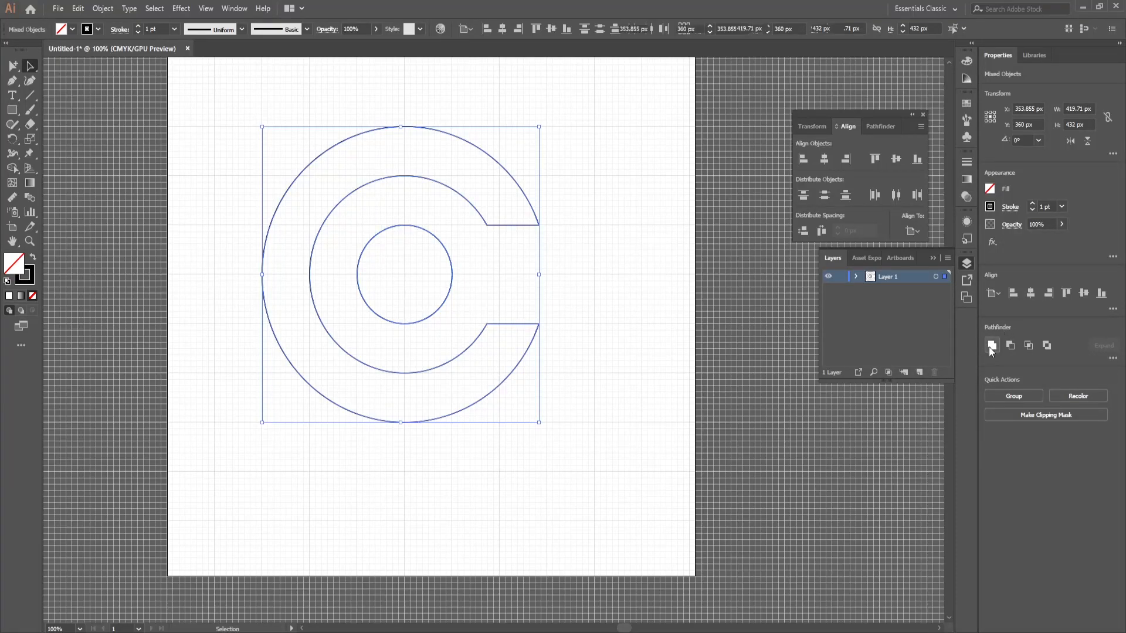
Step: Swap the mark's fill and stroke to make it solid black, and scale it about its centre to about one third size
{"action": "left_click", "coordinate": [33, 257]}
{"action": "left_click_drag", "start_coordinate": [541, 125], "coordinate": [447, 226]}
{"action": "left_click", "coordinate": [462, 363]}
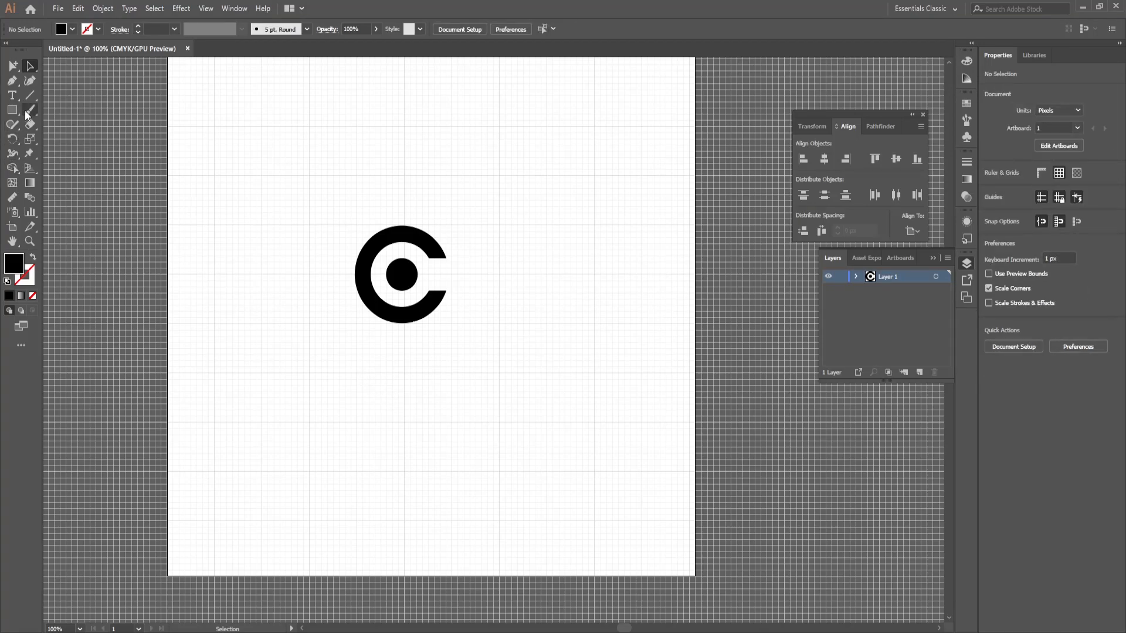
Step: Add the point text "CKeemie" below the C-shaped mark
{"action": "key", "text": "t"}
{"action": "left_click", "coordinate": [312, 390]}
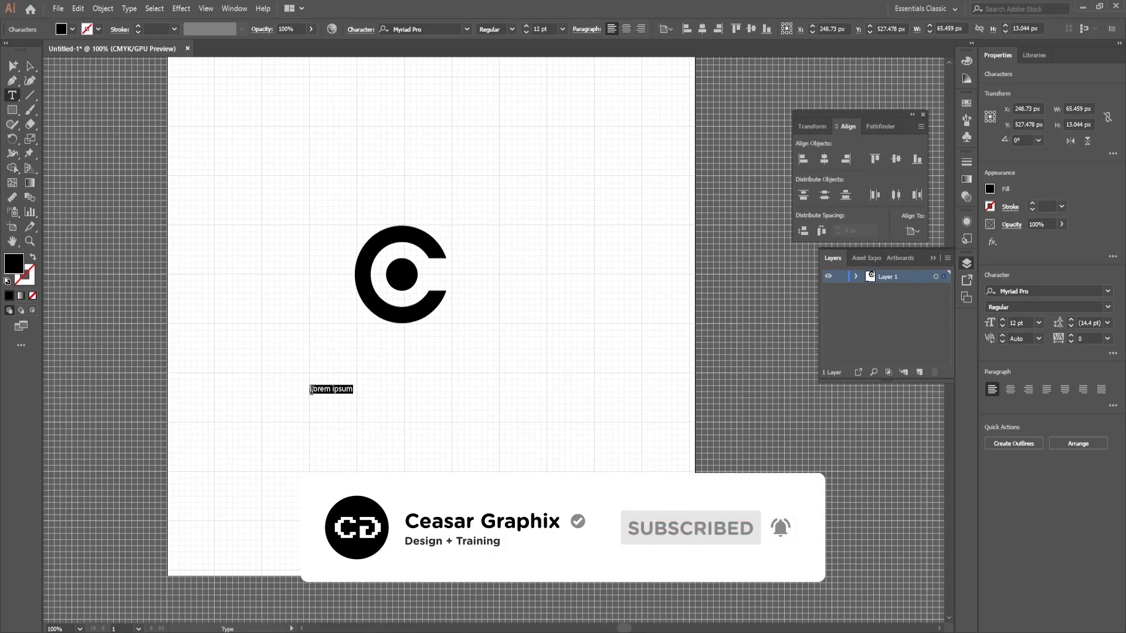
{"action": "type", "text": "CKeemie"}
{"action": "key", "text": "Escape"}
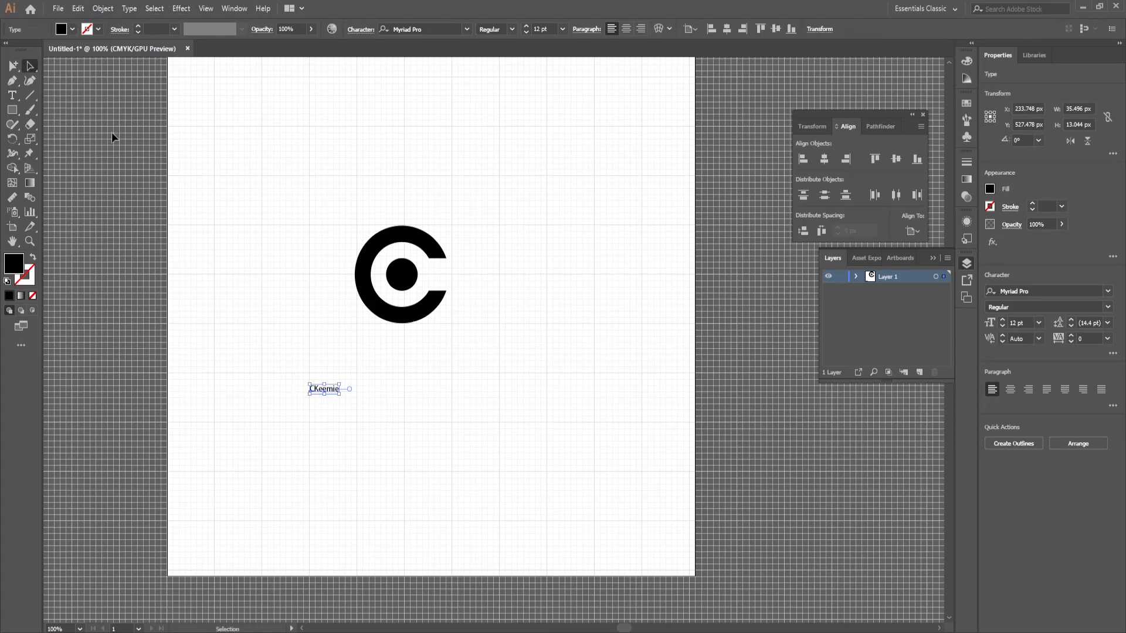
Step: Enlarge the CKeemie text to about 92.61 pt and place it centred just beneath the mark
{"action": "left_click_drag", "start_coordinate": [339, 396], "coordinate": [528, 507]}
{"action": "left_click_drag", "start_coordinate": [462, 435], "coordinate": [444, 379]}
{"action": "left_click", "coordinate": [568, 479]}
Step: Duplicate the CKeemie wordmark directly below and replace the copy's text with "DIGITAL SOLUTION"
{"action": "left_click_drag", "start_coordinate": [344, 365], "coordinate": [344, 440]}
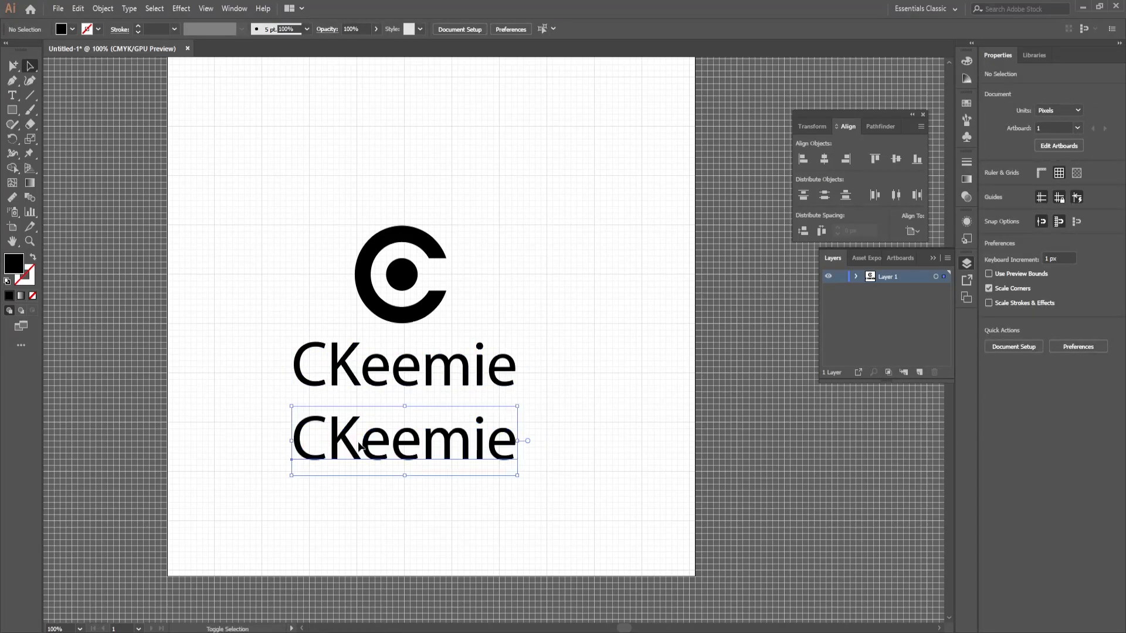
{"action": "double_click", "coordinate": [397, 449]}
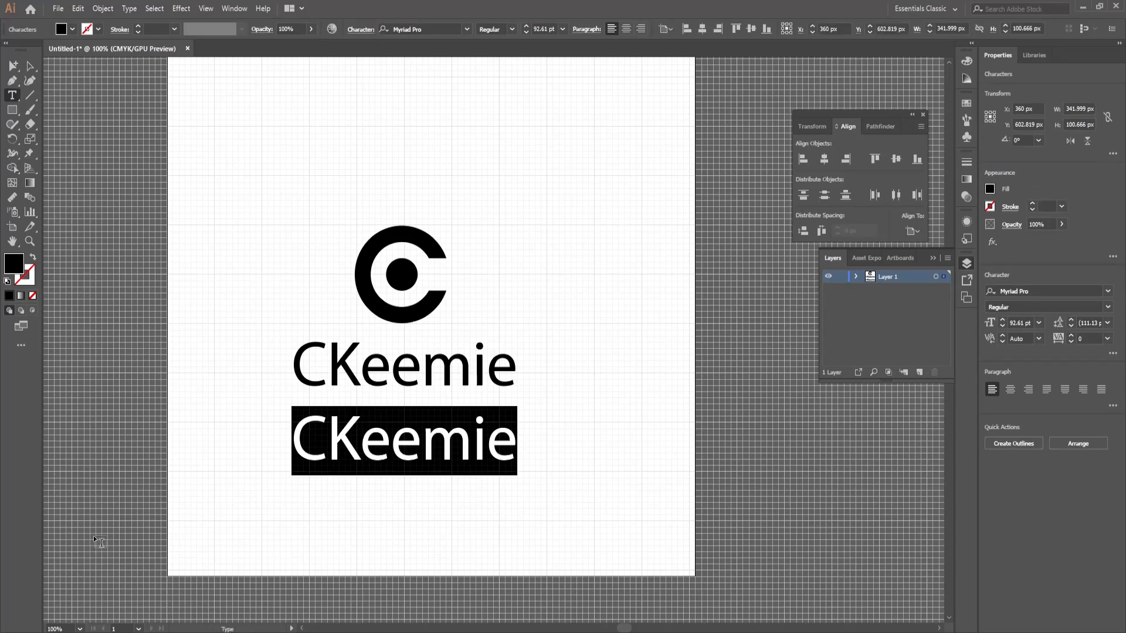
{"action": "type", "text": "di"}
{"action": "key", "text": "BackSpace"}
{"action": "key", "text": "BackSpace"}
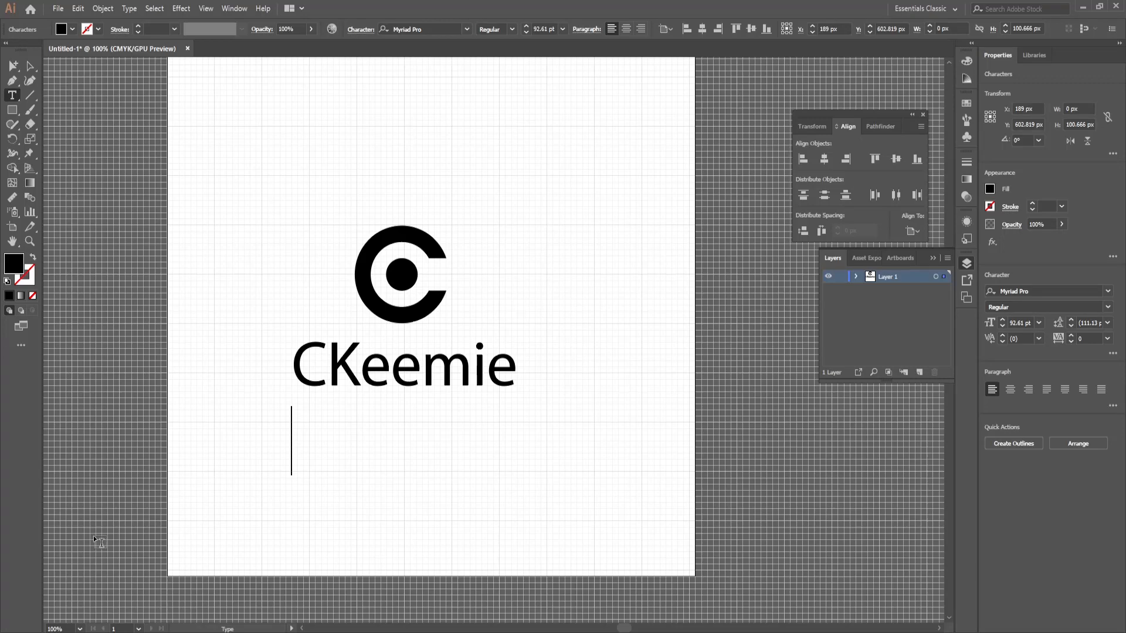
{"action": "type", "text": "DIGITAL SOLUTION"}
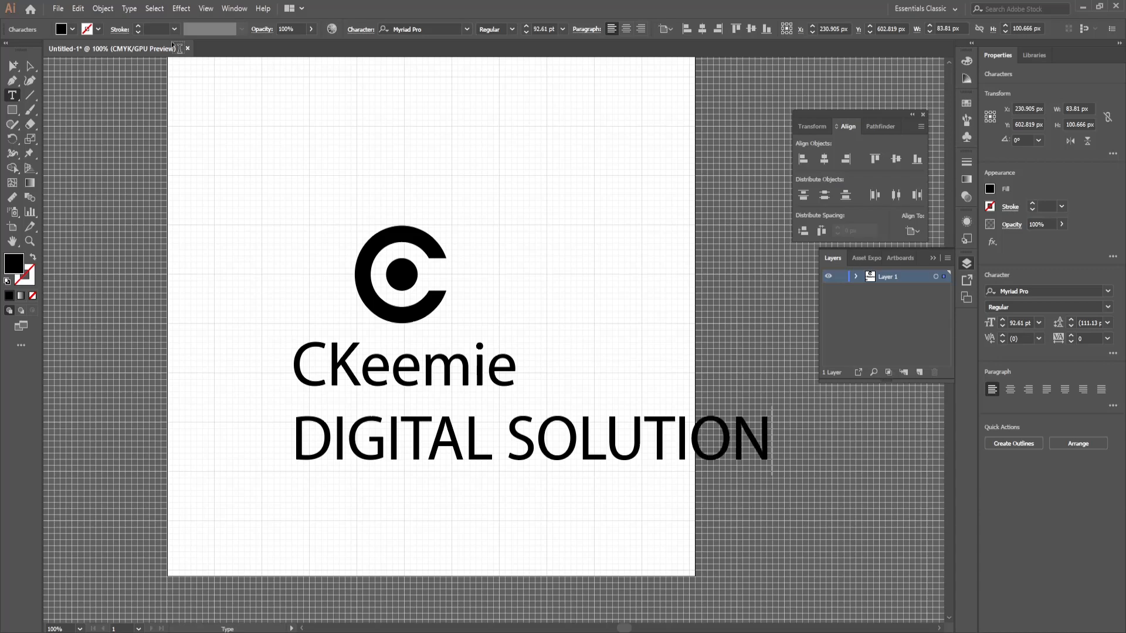
Step: Scale the DIGITAL SOLUTION tagline down to about 17.18 pt and align its right edge with the CKeemie wordmark
{"action": "left_click", "coordinate": [30, 66]}
{"action": "left_click_drag", "start_coordinate": [772, 410], "coordinate": [502, 401]}
{"action": "left_click", "coordinate": [506, 382], "text": "shift"}
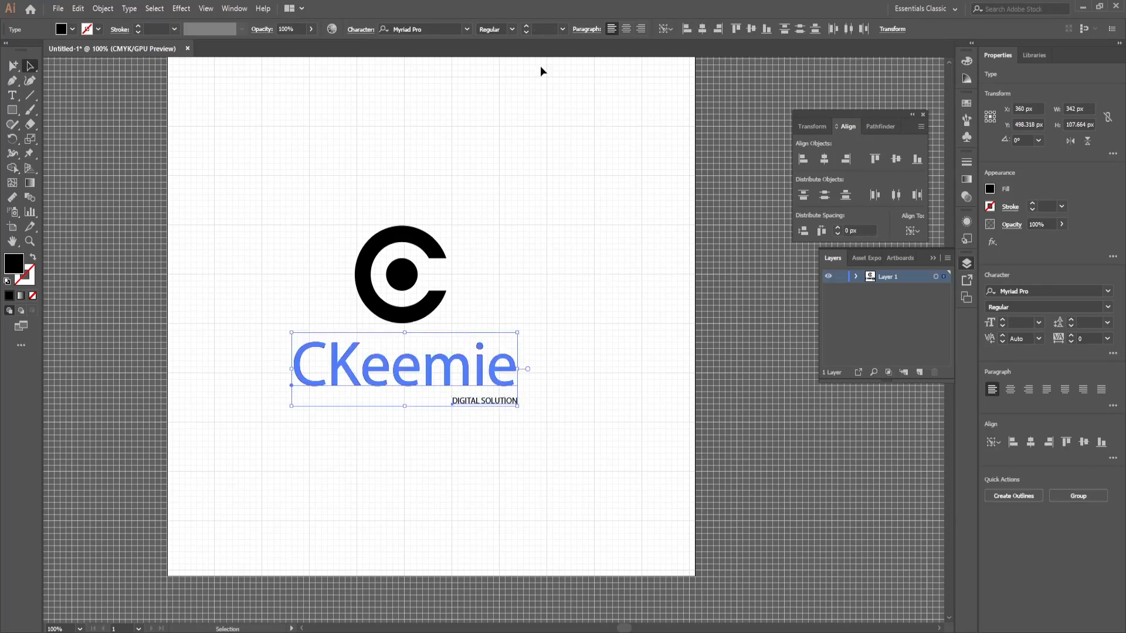
{"action": "left_click", "coordinate": [716, 31]}
{"action": "left_click", "coordinate": [519, 415]}
Step: Move the DIGITAL SOLUTION tagline slightly up, closer to the CKeemie wordmark
{"action": "left_click", "coordinate": [499, 403]}
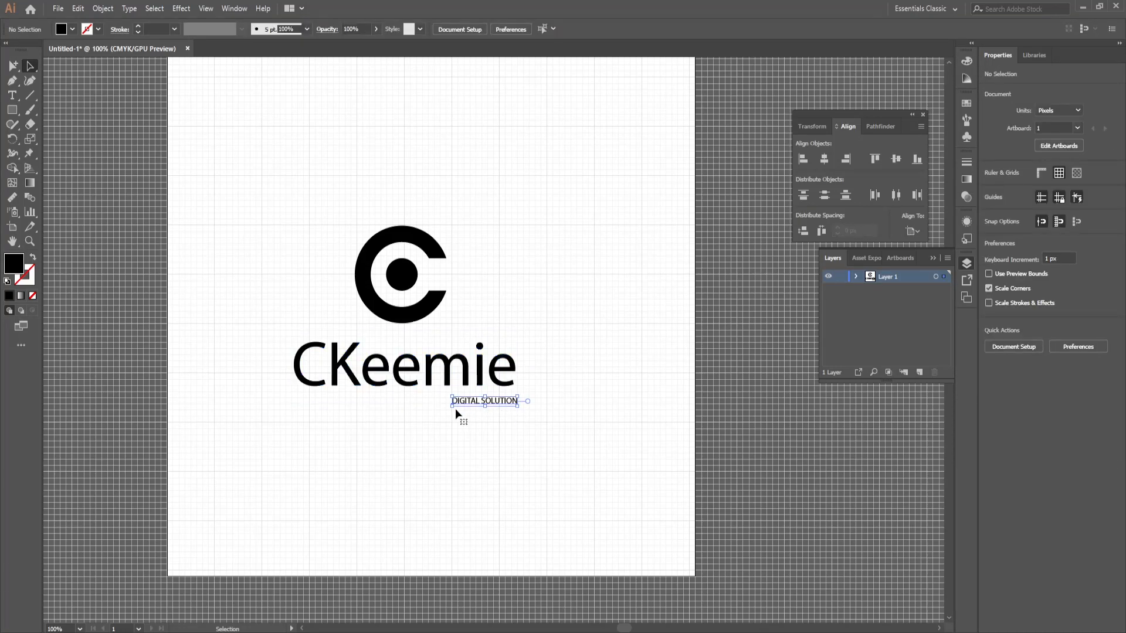
{"action": "left_click", "coordinate": [452, 408]}
{"action": "left_click_drag", "start_coordinate": [429, 417], "coordinate": [427, 418]}
{"action": "key", "text": "ctrl+space"}
{"action": "left_click_drag", "start_coordinate": [434, 360], "coordinate": [525, 467]}
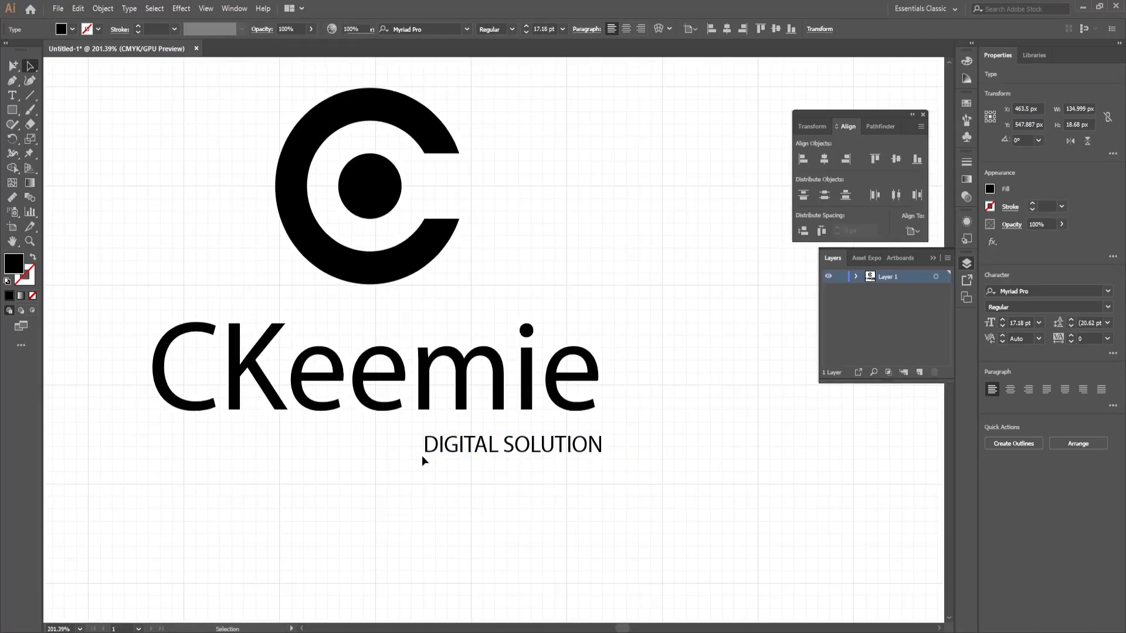
{"action": "left_click_drag", "start_coordinate": [427, 451], "coordinate": [427, 447]}
{"action": "left_click", "coordinate": [367, 323]}
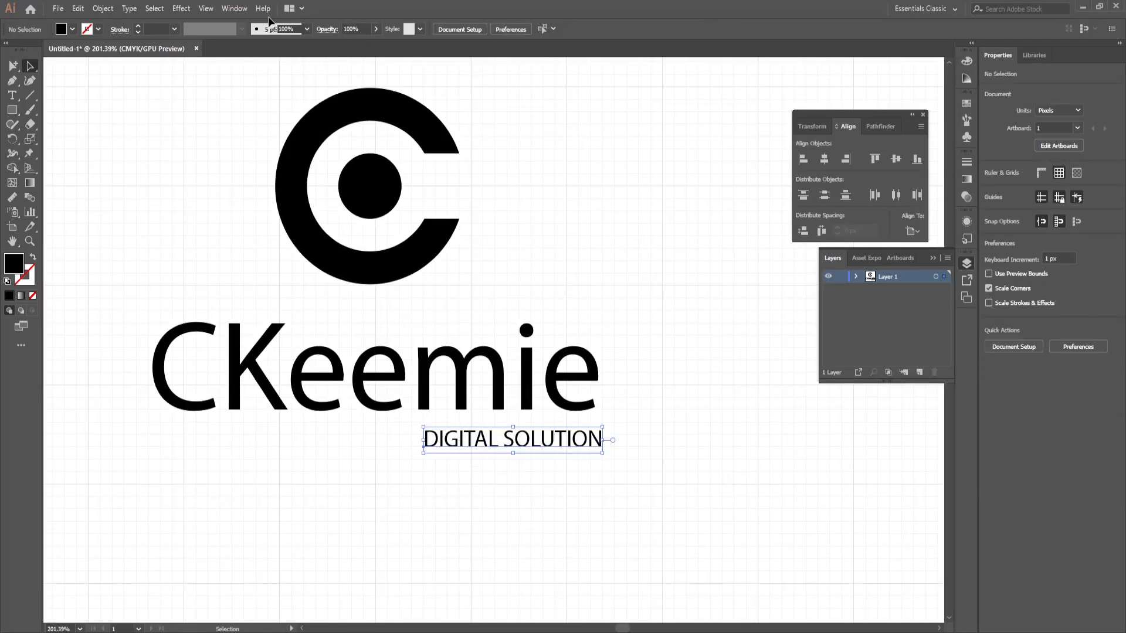
Step: Turn off Snap to Grid and hide the grid
{"action": "left_click", "coordinate": [186, 8]}
{"action": "mouse_move", "coordinate": [205, 9]}
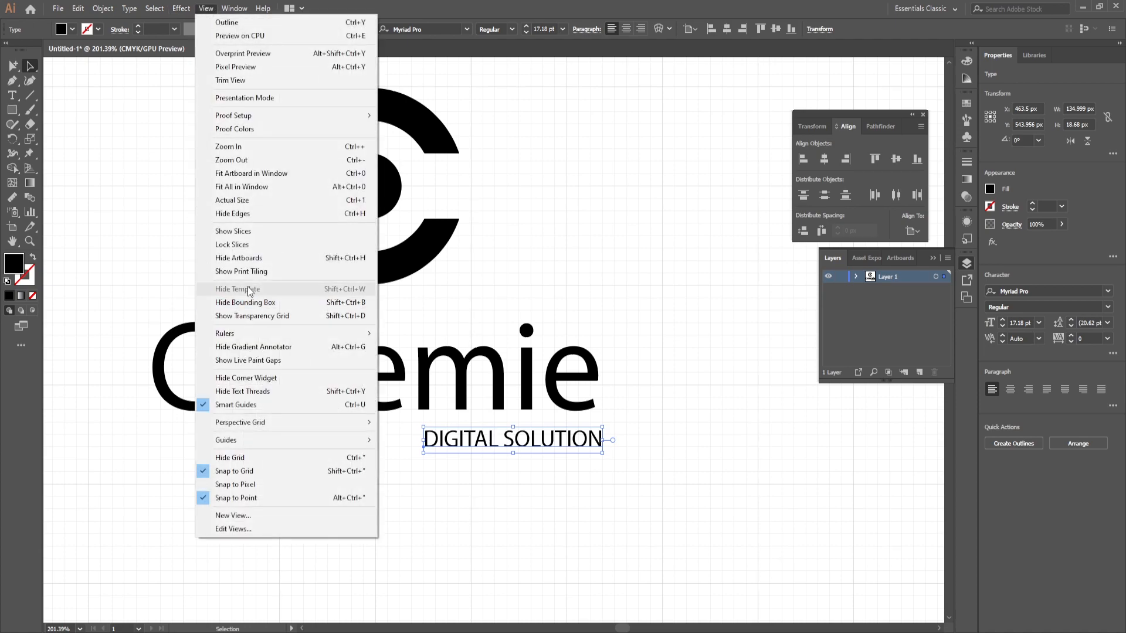
{"action": "left_click", "coordinate": [282, 471]}
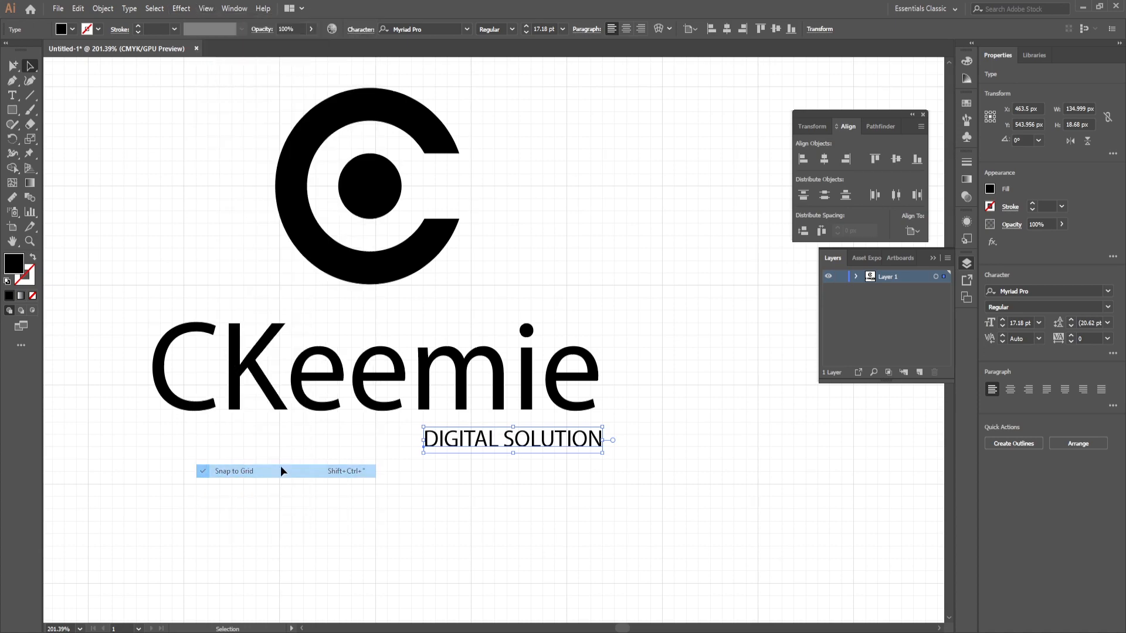
{"action": "left_click", "coordinate": [205, 9]}
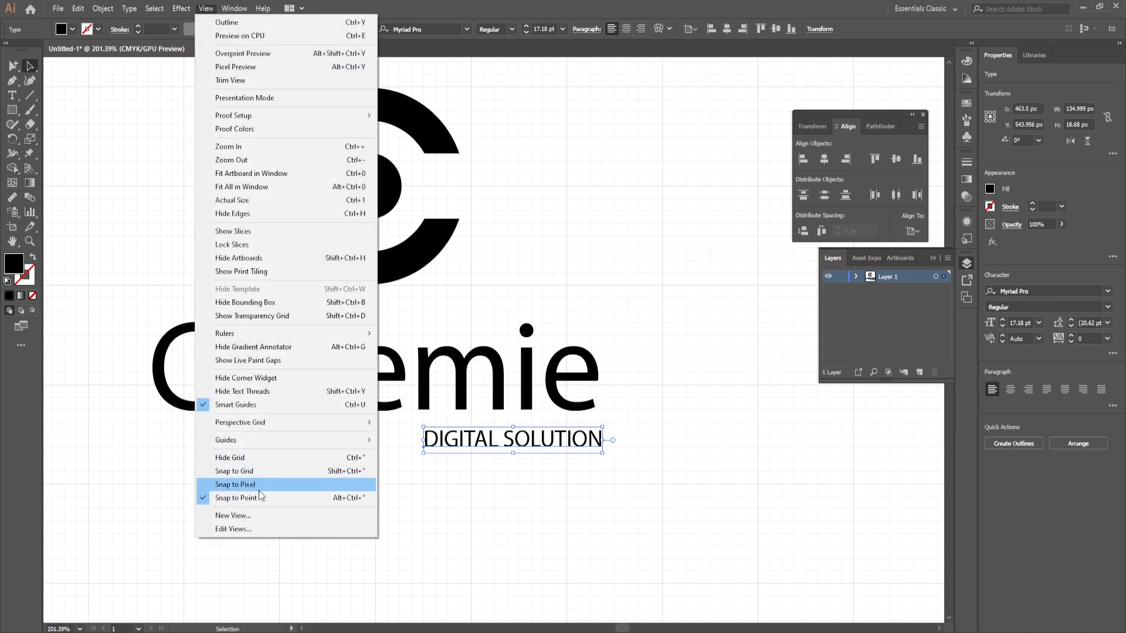
{"action": "left_click", "coordinate": [253, 463]}
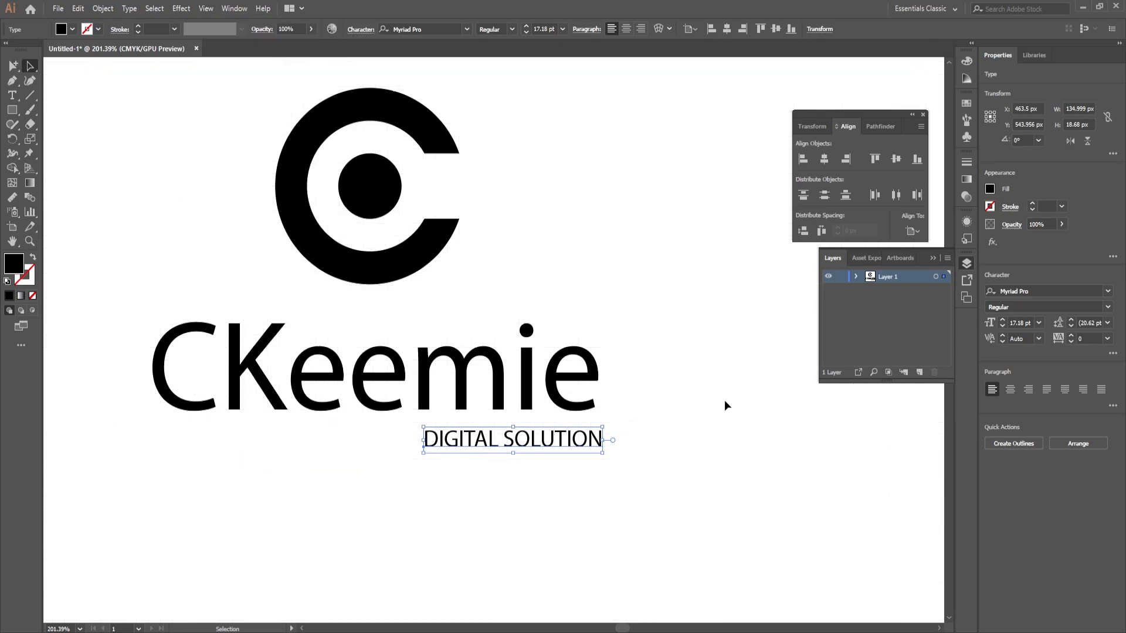
Step: Widen the tagline's letter spacing to 120 and set the CKeemie wordmark in Blender Pro Medium
{"action": "left_click", "coordinate": [504, 447]}
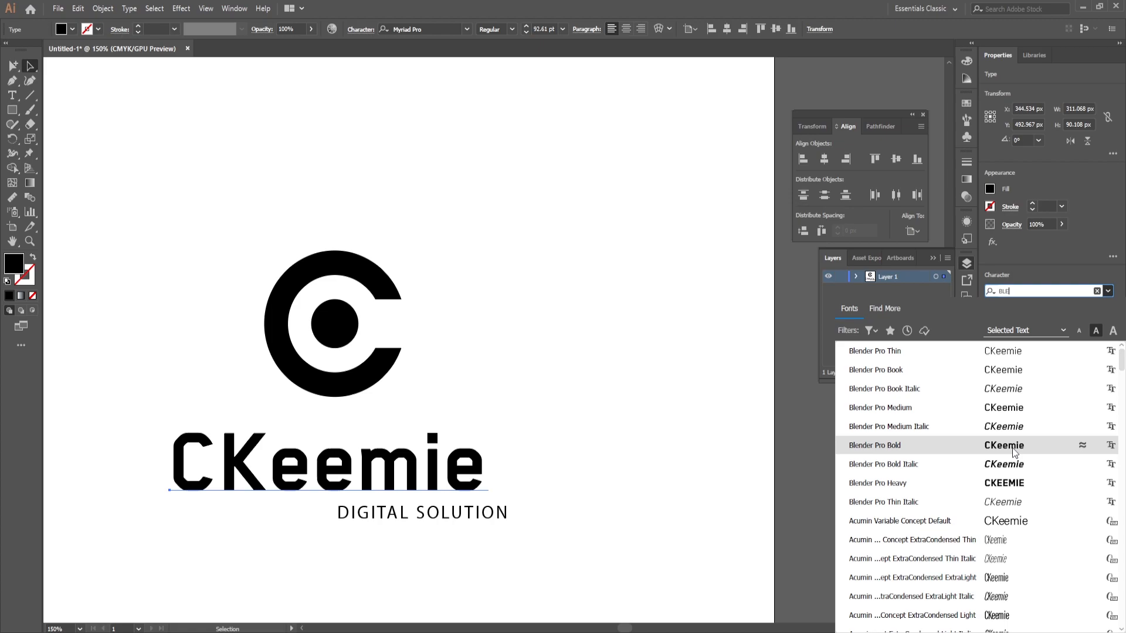
{"action": "left_click", "coordinate": [1013, 407]}
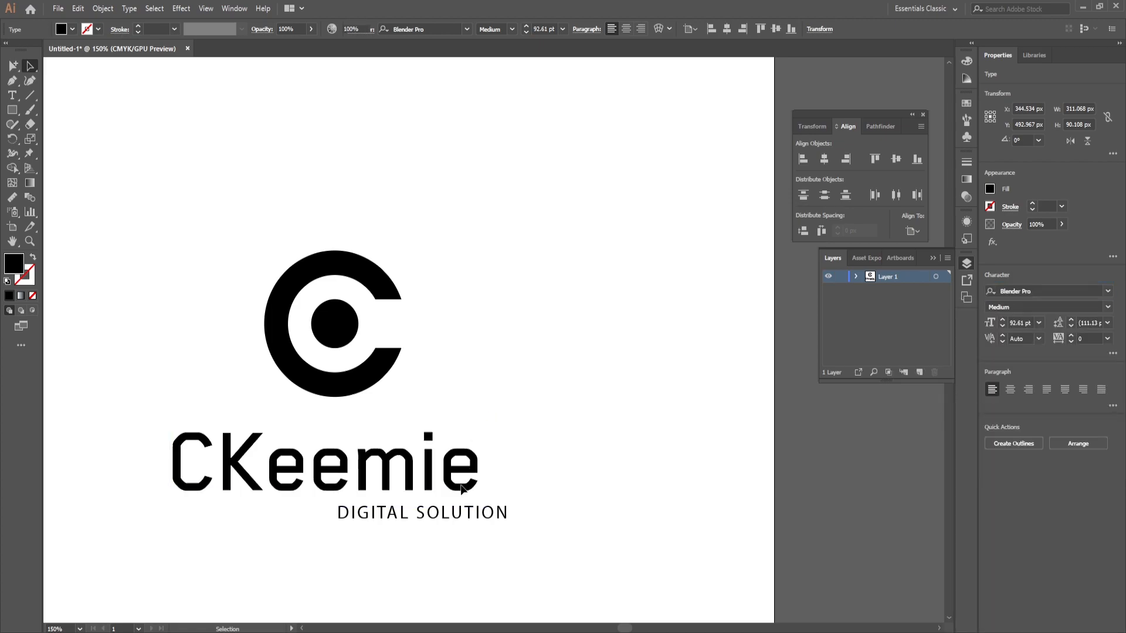
Step: Fit the DIGITAL SOLUTION tagline beneath the end of the wordmark, shrinking it slightly, and select both text lines
{"action": "left_click_drag", "start_coordinate": [475, 517], "coordinate": [441, 516]}
{"action": "left_click", "coordinate": [294, 530]}
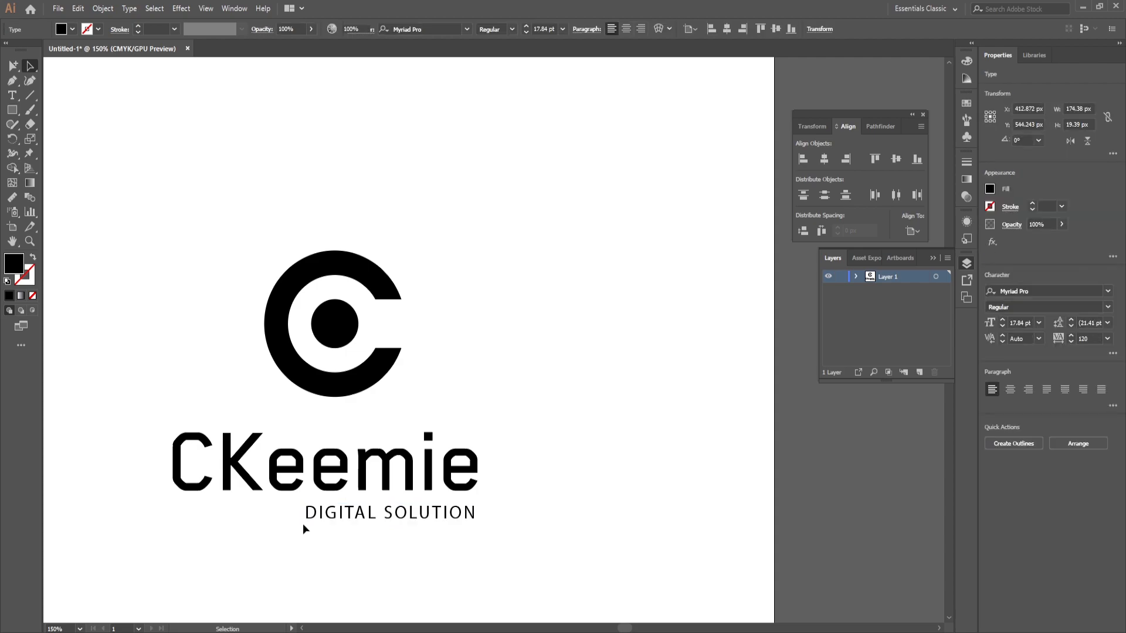
{"action": "left_click", "coordinate": [311, 519]}
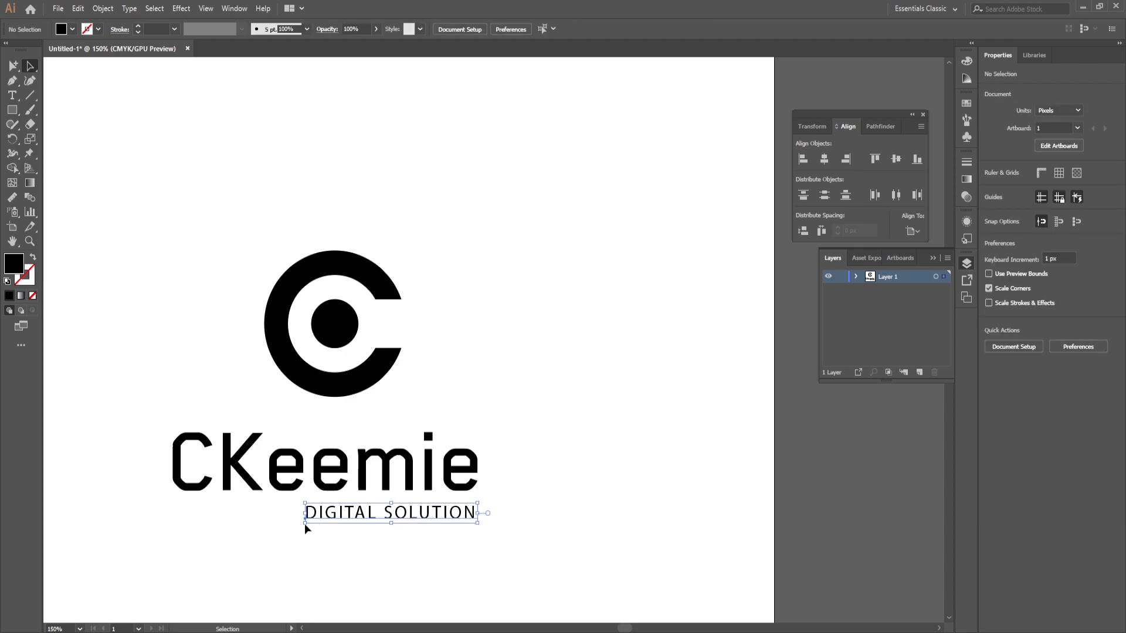
{"action": "left_click_drag", "start_coordinate": [304, 522], "coordinate": [310, 523]}
{"action": "left_click", "coordinate": [573, 457]}
{"action": "scroll", "coordinate": [503, 339], "scroll_direction": "down", "scroll_amount": 2}
{"action": "mouse_move", "coordinate": [562, 349]}
{"action": "left_mouse_down"}
{"action": "mouse_move", "coordinate": [342, 457]}
{"action": "mouse_move", "coordinate": [547, 334]}
{"action": "left_mouse_up"}
{"action": "left_click_drag", "start_coordinate": [590, 384], "coordinate": [241, 483]}
Step: Create a new 800 × 800 px document named "gt"
{"action": "left_click", "coordinate": [58, 8]}
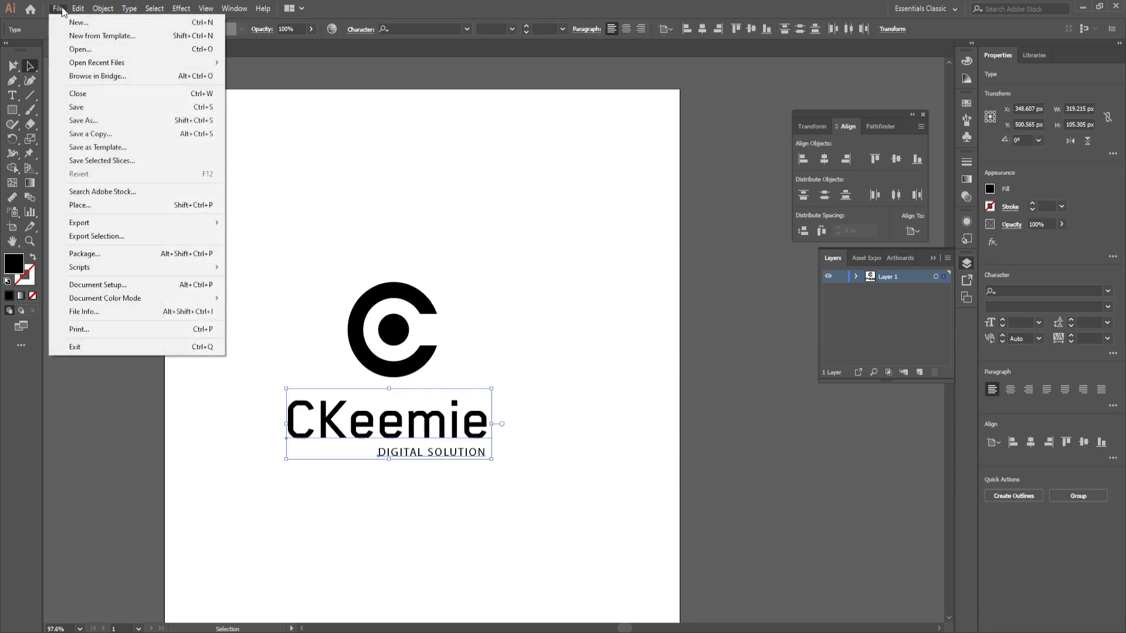
{"action": "left_click", "coordinate": [72, 22]}
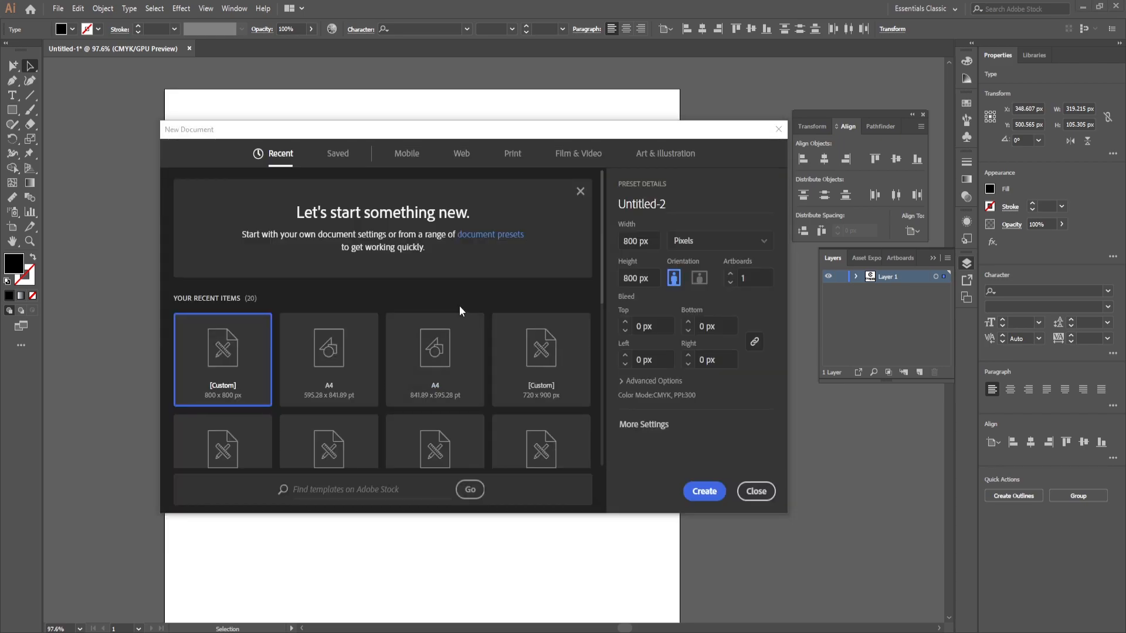
{"action": "left_click", "coordinate": [666, 207]}
{"action": "type", "text": "gt"}
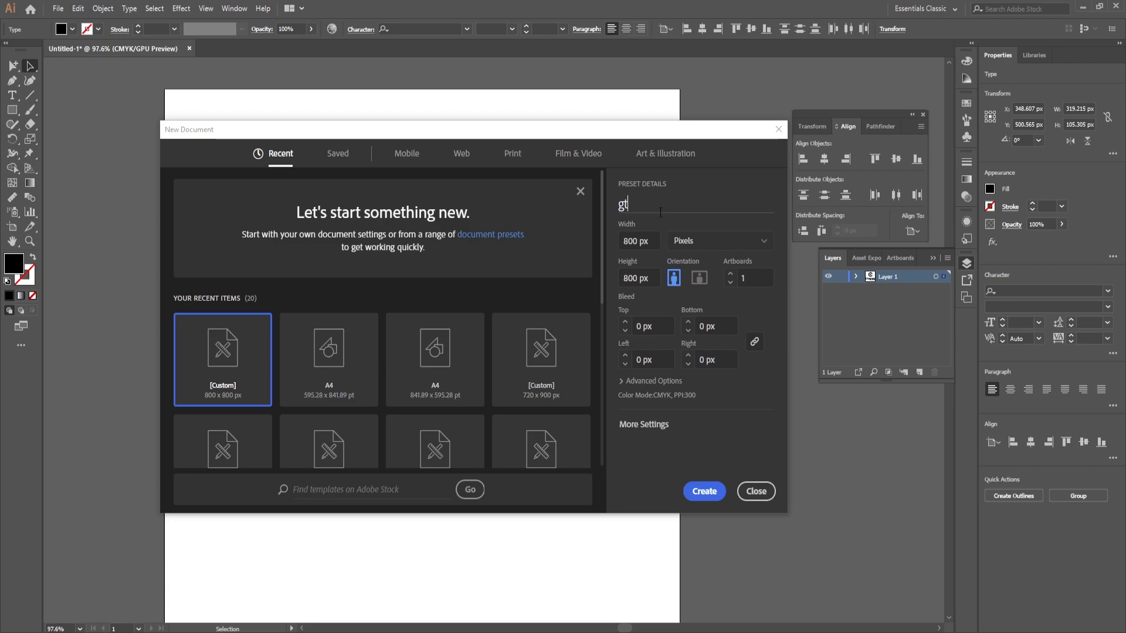
{"action": "left_click", "coordinate": [711, 491]}
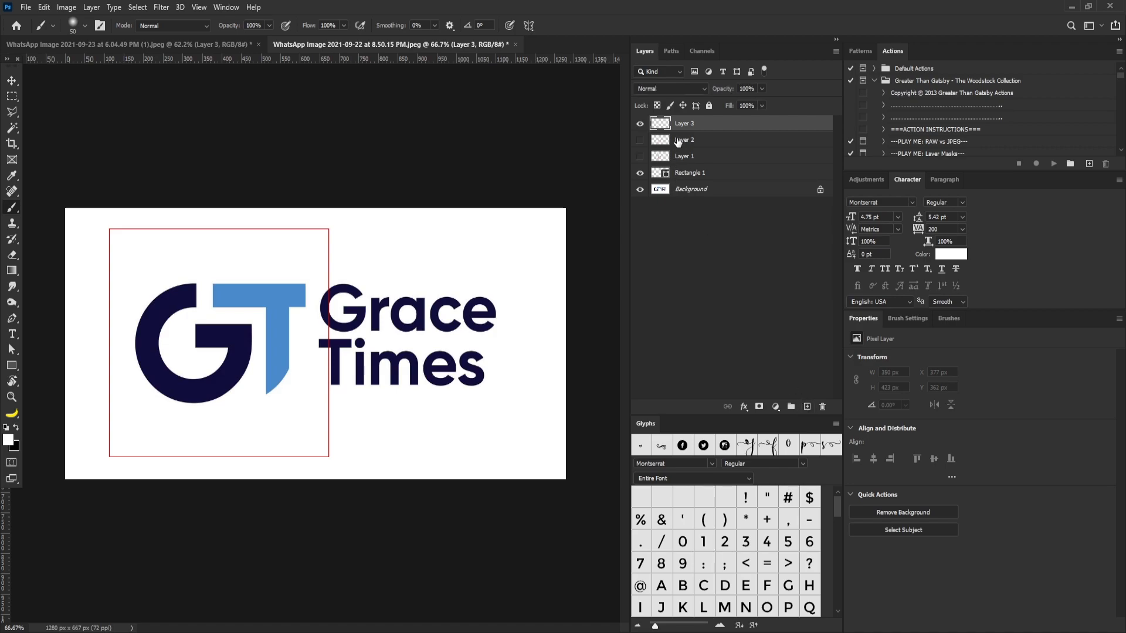
Step: Switch to Photoshop, show Layer 2 in the Grace Times logo image and fill it with black
{"action": "left_click", "coordinate": [805, 407]}
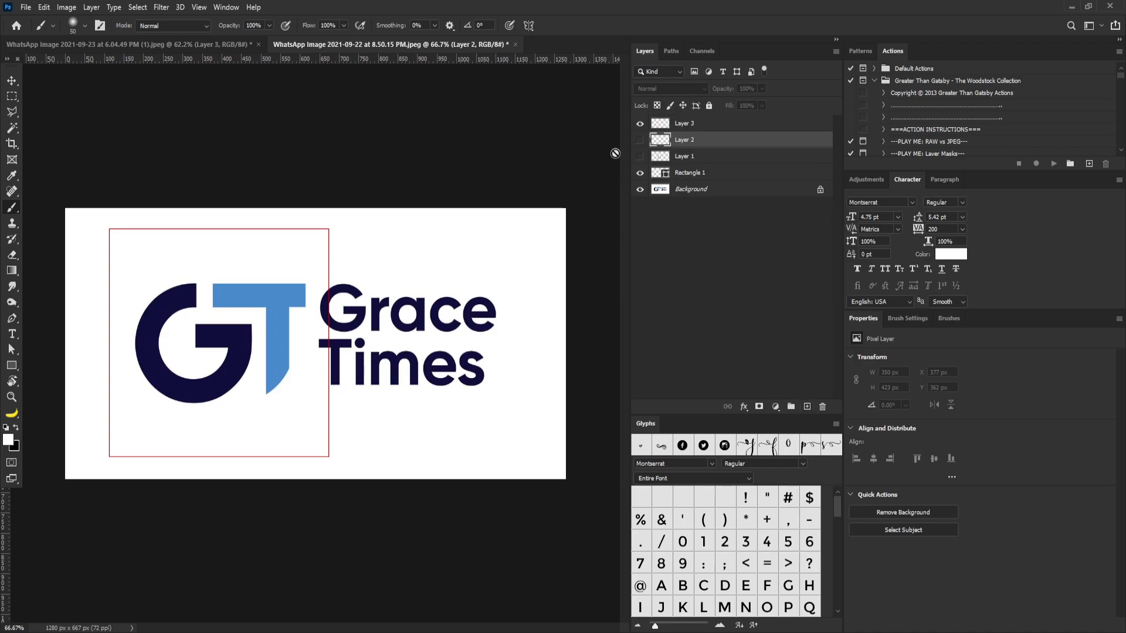
{"action": "left_click", "coordinate": [640, 140]}
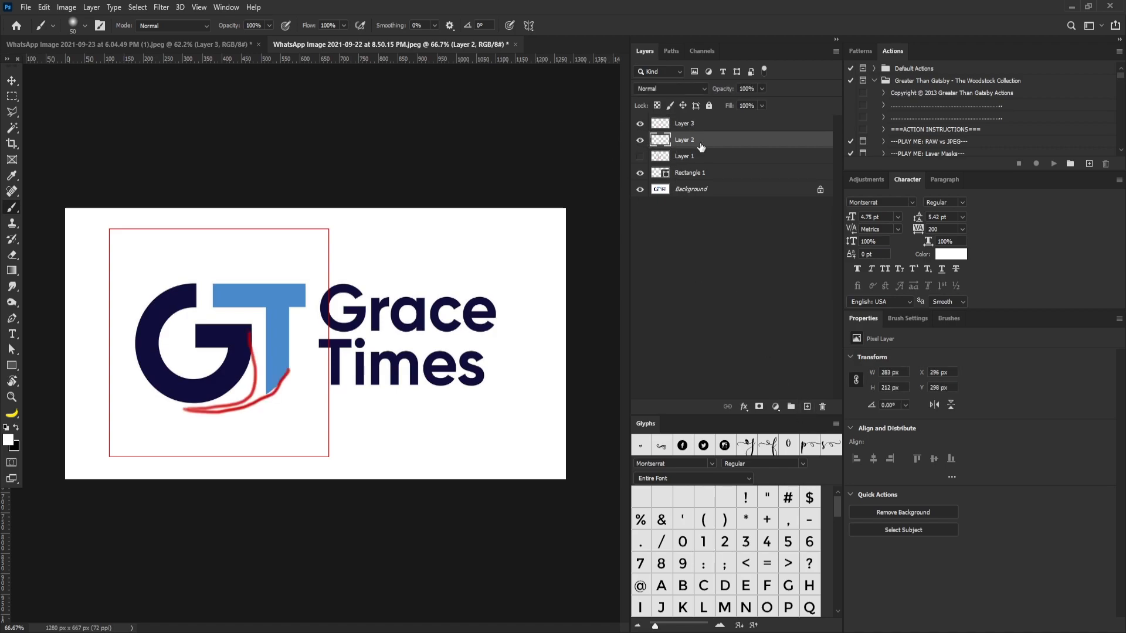
{"action": "key", "text": "ctrl+BackSpace"}
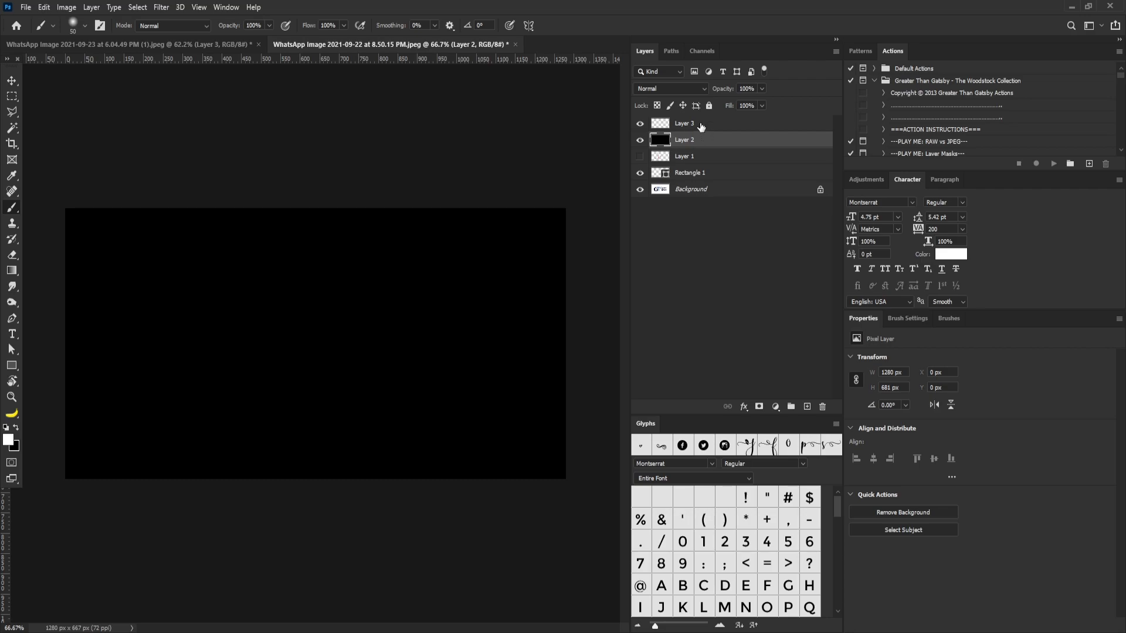
Step: Sketch an angular GT monogram in white on Layer 3 with a size 20 brush
{"action": "left_click", "coordinate": [702, 128]}
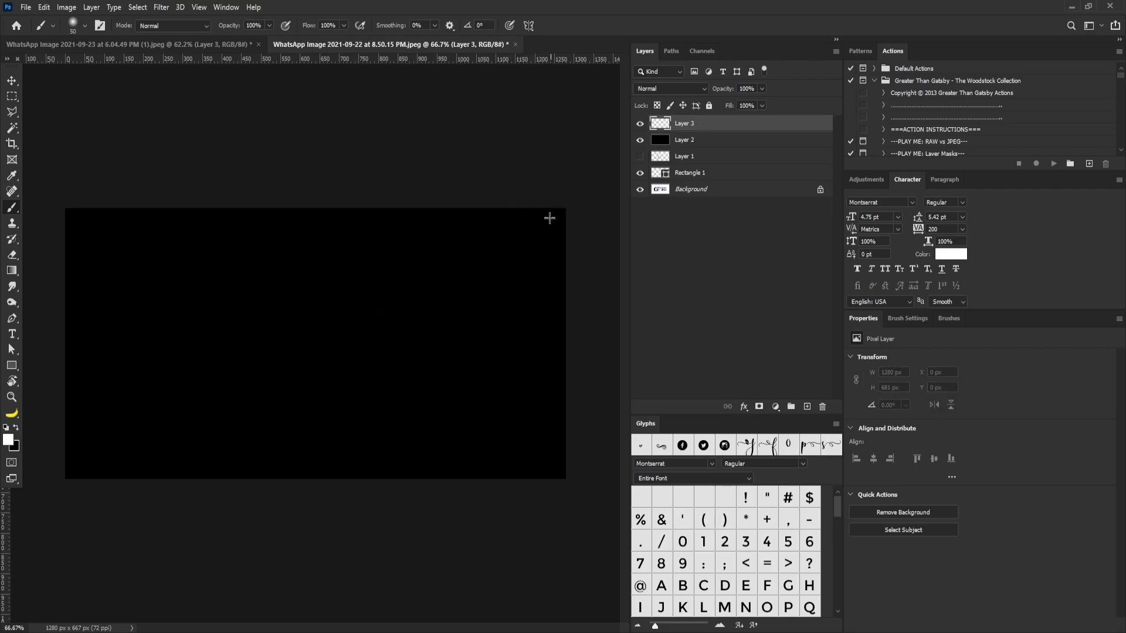
{"action": "key", "text": "bracketleft"}
{"action": "key", "text": "bracketleft"}
{"action": "key", "text": "bracketleft"}
{"action": "mouse_move", "coordinate": [351, 295]}
{"action": "left_mouse_down"}
{"action": "mouse_move", "coordinate": [250, 305]}
{"action": "mouse_move", "coordinate": [249, 324]}
{"action": "mouse_move", "coordinate": [308, 383]}
{"action": "mouse_move", "coordinate": [338, 384]}
{"action": "mouse_move", "coordinate": [339, 351]}
{"action": "mouse_move", "coordinate": [303, 357]}
{"action": "mouse_move", "coordinate": [301, 337]}
{"action": "mouse_move", "coordinate": [380, 335]}
{"action": "mouse_move", "coordinate": [354, 371]}
{"action": "left_mouse_up"}
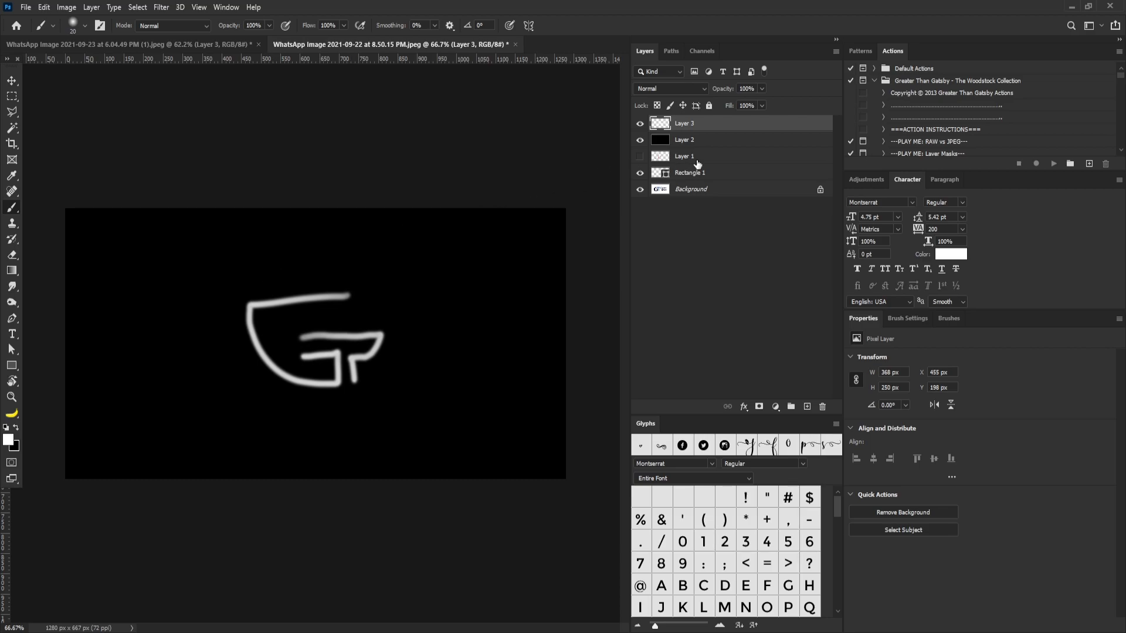
Step: On a new layer, sketch a round outline enclosing the GT monogram and extend the G's upper bar across to it
{"action": "left_click", "coordinate": [808, 407]}
{"action": "mouse_move", "coordinate": [269, 269]}
{"action": "left_mouse_down"}
{"action": "mouse_move", "coordinate": [235, 310]}
{"action": "mouse_move", "coordinate": [239, 351]}
{"action": "mouse_move", "coordinate": [263, 383]}
{"action": "mouse_move", "coordinate": [334, 391]}
{"action": "mouse_move", "coordinate": [386, 361]}
{"action": "mouse_move", "coordinate": [391, 327]}
{"action": "mouse_move", "coordinate": [373, 303]}
{"action": "mouse_move", "coordinate": [308, 276]}
{"action": "mouse_move", "coordinate": [242, 270]}
{"action": "left_mouse_up"}
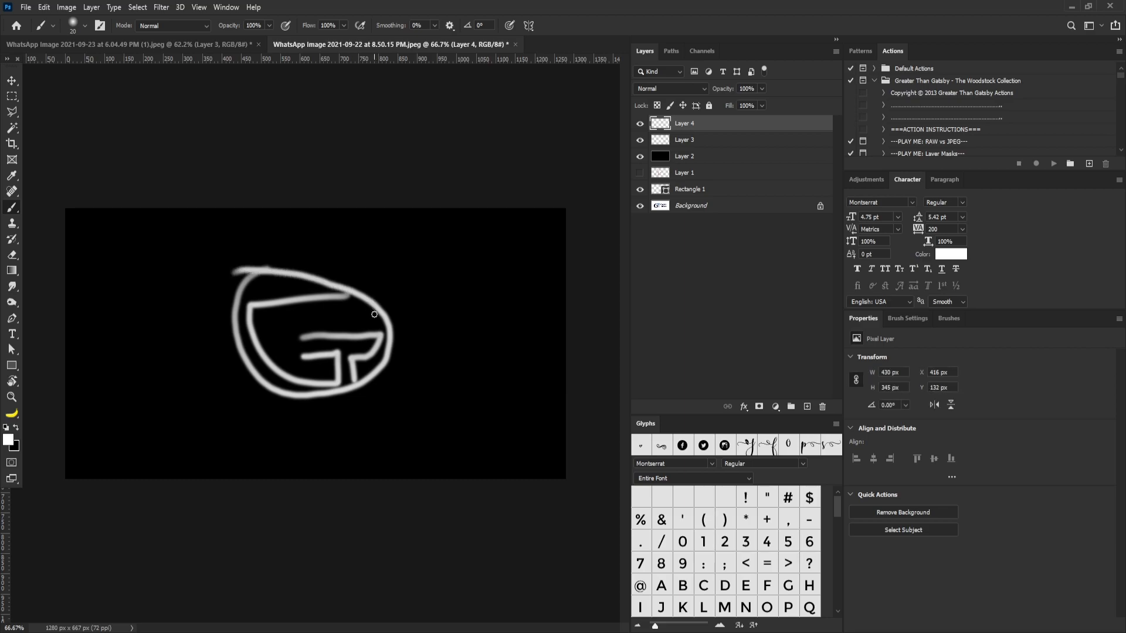
{"action": "key", "text": "ctrl+z"}
{"action": "mouse_move", "coordinate": [270, 271]}
{"action": "left_mouse_down"}
{"action": "mouse_move", "coordinate": [248, 283]}
{"action": "mouse_move", "coordinate": [233, 319]}
{"action": "mouse_move", "coordinate": [244, 361]}
{"action": "mouse_move", "coordinate": [270, 389]}
{"action": "mouse_move", "coordinate": [303, 401]}
{"action": "mouse_move", "coordinate": [355, 391]}
{"action": "mouse_move", "coordinate": [395, 351]}
{"action": "mouse_move", "coordinate": [380, 299]}
{"action": "mouse_move", "coordinate": [293, 269]}
{"action": "mouse_move", "coordinate": [244, 281]}
{"action": "mouse_move", "coordinate": [254, 330]}
{"action": "mouse_move", "coordinate": [366, 388]}
{"action": "mouse_move", "coordinate": [390, 321]}
{"action": "mouse_move", "coordinate": [362, 309]}
{"action": "mouse_move", "coordinate": [261, 305]}
{"action": "left_mouse_up"}
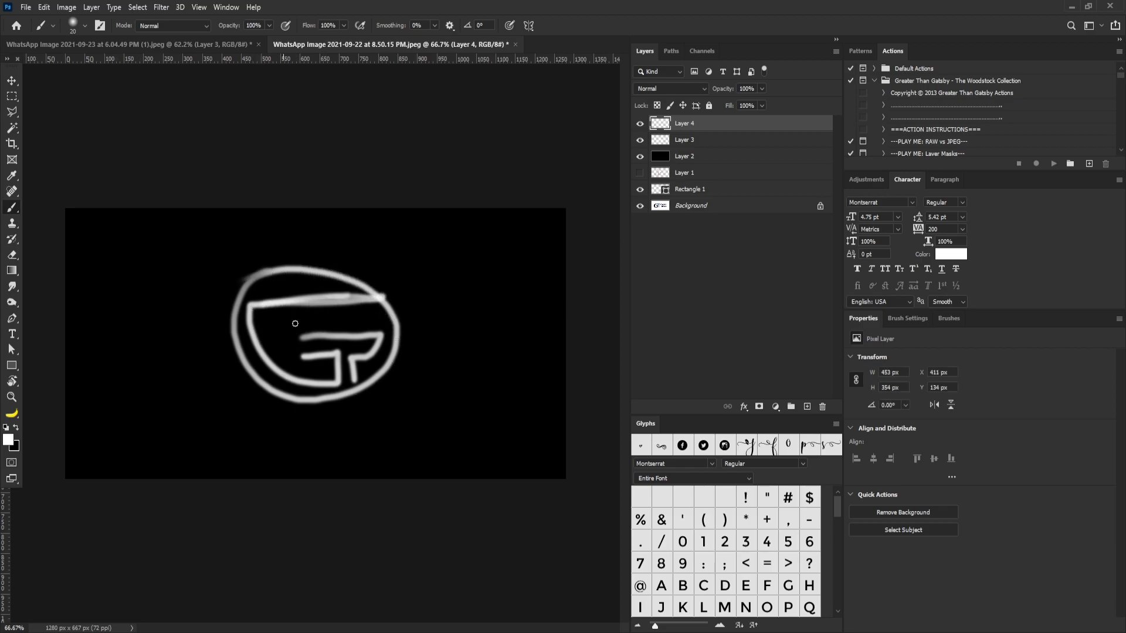
{"action": "mouse_move", "coordinate": [379, 297]}
{"action": "left_mouse_down"}
{"action": "mouse_move", "coordinate": [258, 305]}
{"action": "mouse_move", "coordinate": [387, 332]}
{"action": "mouse_move", "coordinate": [302, 334]}
{"action": "left_mouse_up"}
{"action": "mouse_move", "coordinate": [374, 352]}
{"action": "left_mouse_down"}
{"action": "mouse_move", "coordinate": [351, 360]}
{"action": "mouse_move", "coordinate": [353, 383]}
{"action": "mouse_move", "coordinate": [336, 390]}
{"action": "mouse_move", "coordinate": [309, 356]}
{"action": "mouse_move", "coordinate": [334, 384]}
{"action": "mouse_move", "coordinate": [287, 388]}
{"action": "mouse_move", "coordinate": [244, 343]}
{"action": "mouse_move", "coordinate": [242, 307]}
{"action": "mouse_move", "coordinate": [323, 301]}
{"action": "left_mouse_up"}
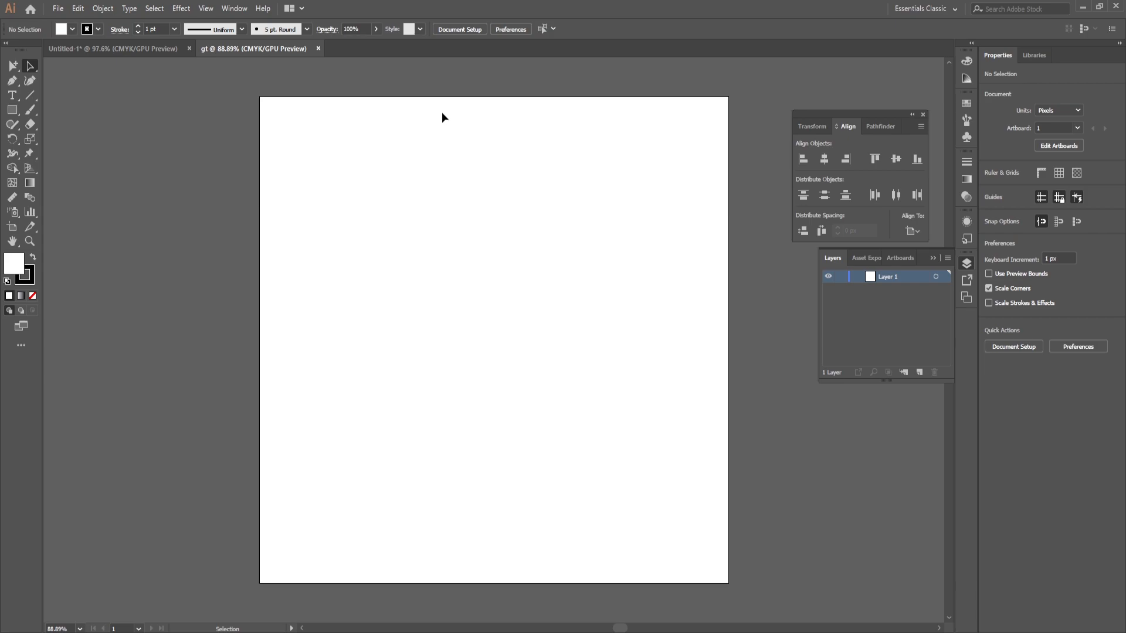
Step: Switch to the gt document in Illustrator, show the grid and turn on Snap to Grid
{"action": "left_click", "coordinate": [237, 8]}
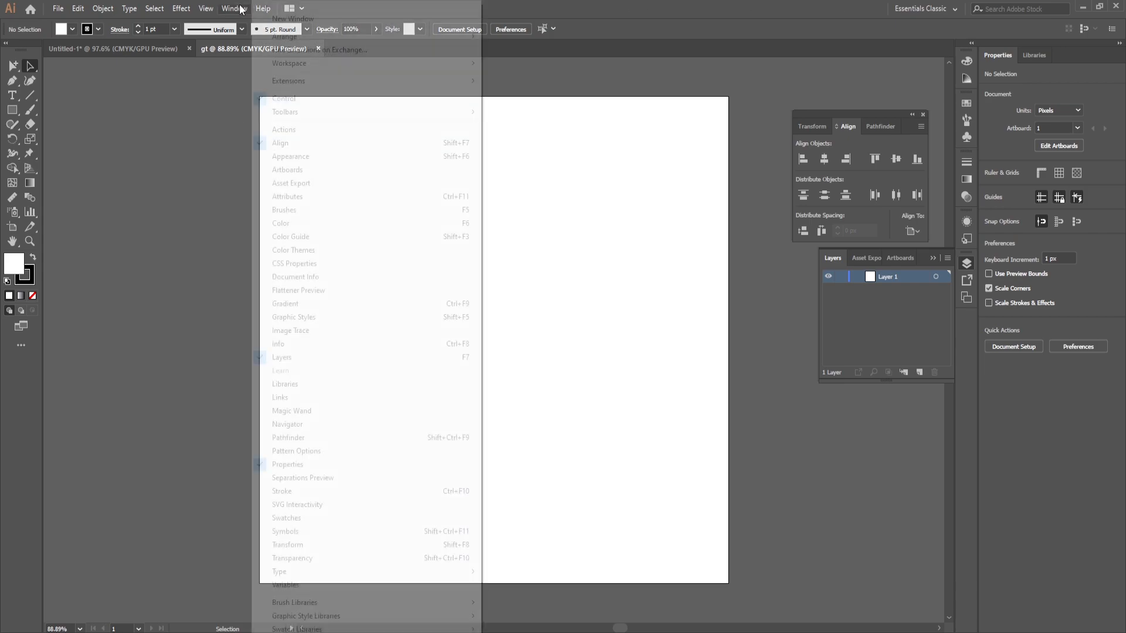
{"action": "left_click", "coordinate": [206, 8]}
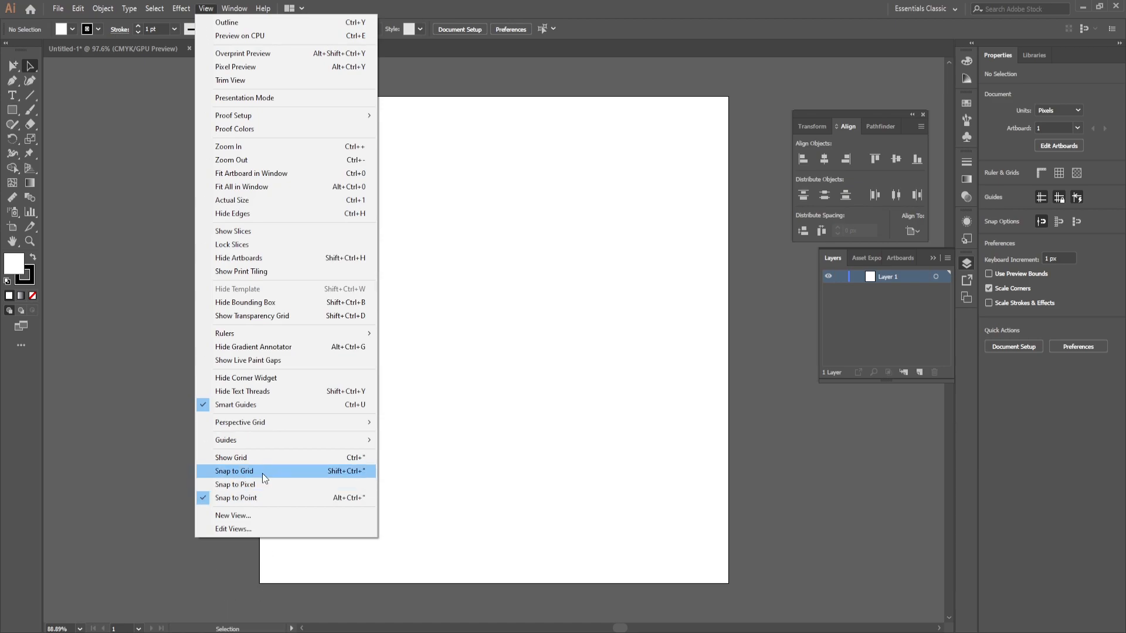
{"action": "left_click", "coordinate": [260, 458]}
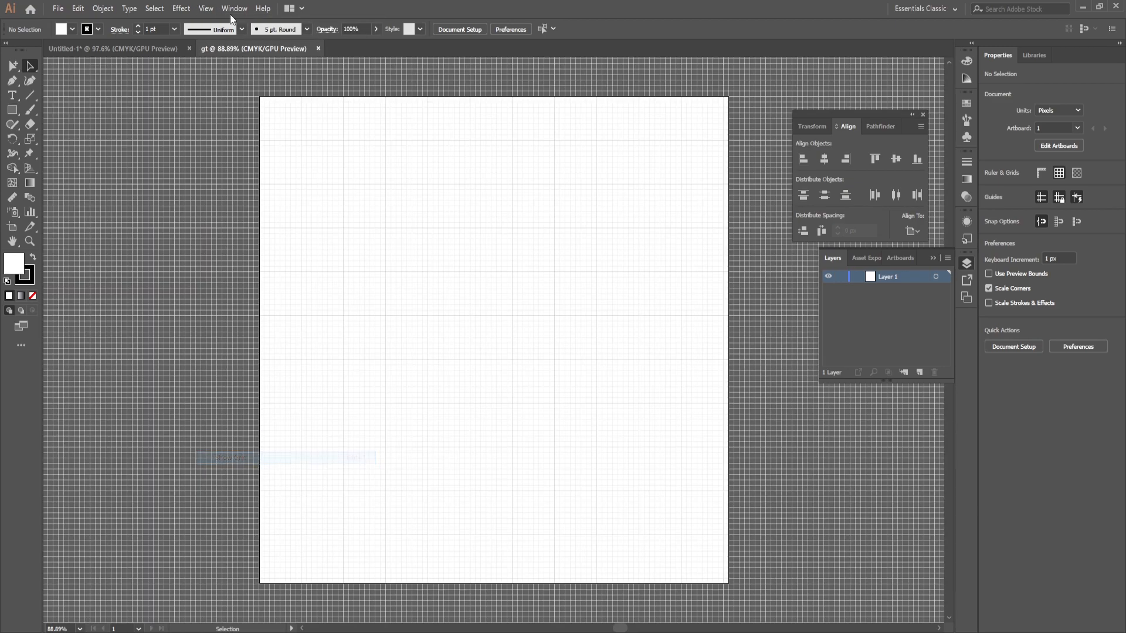
{"action": "left_click", "coordinate": [205, 8]}
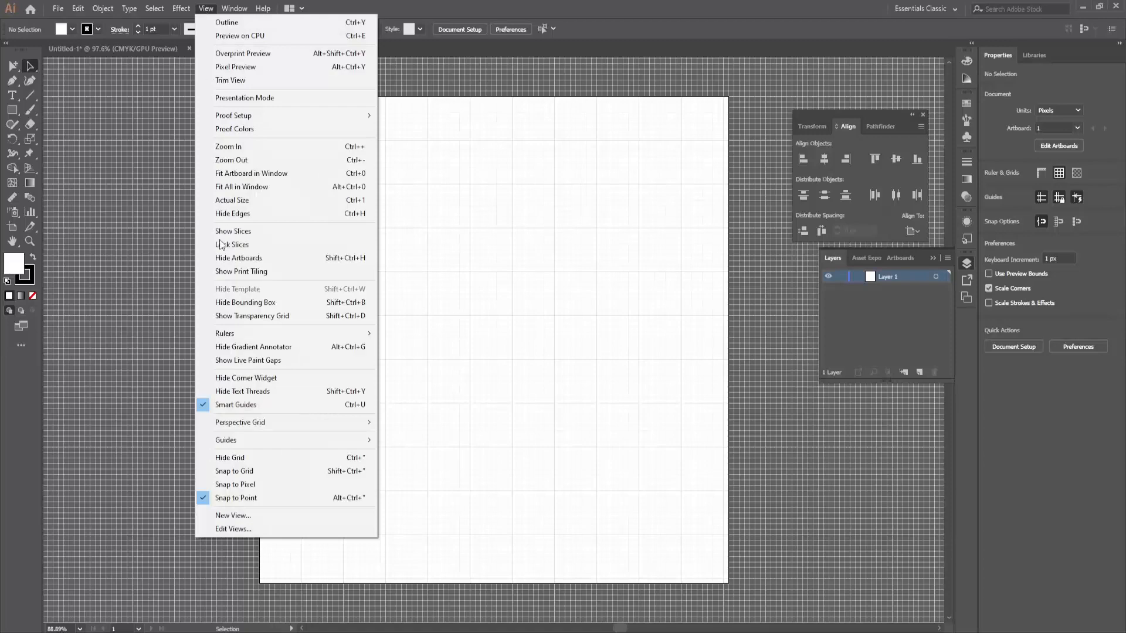
{"action": "left_click", "coordinate": [255, 470]}
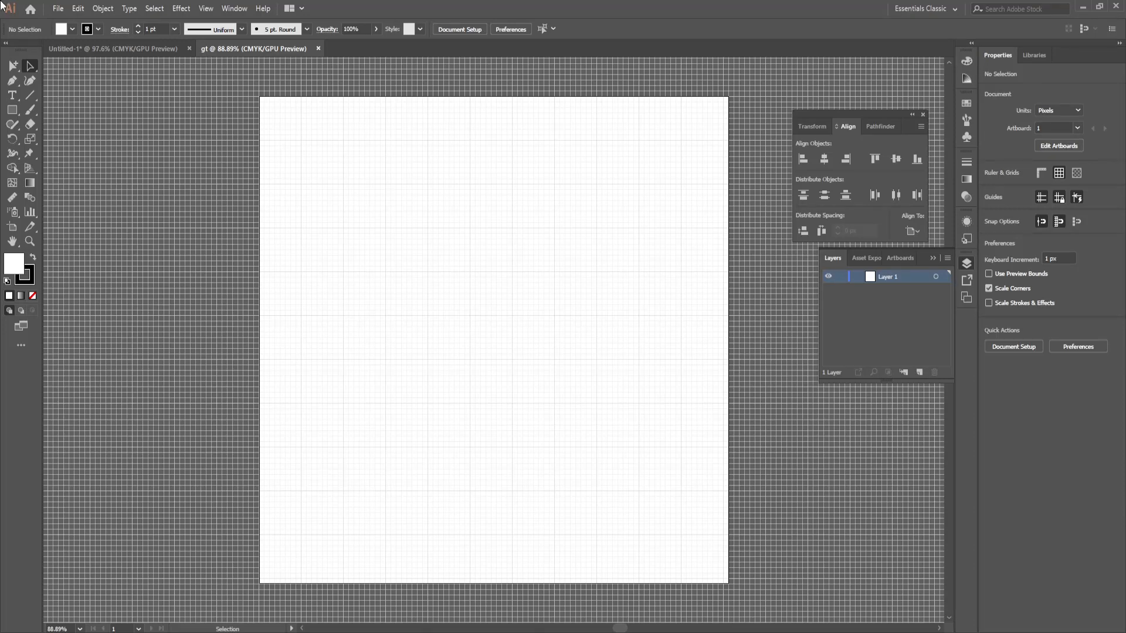
Step: Draw a 144 px circle centred on a grid intersection near the middle of the artboard
{"action": "left_click", "coordinate": [14, 111]}
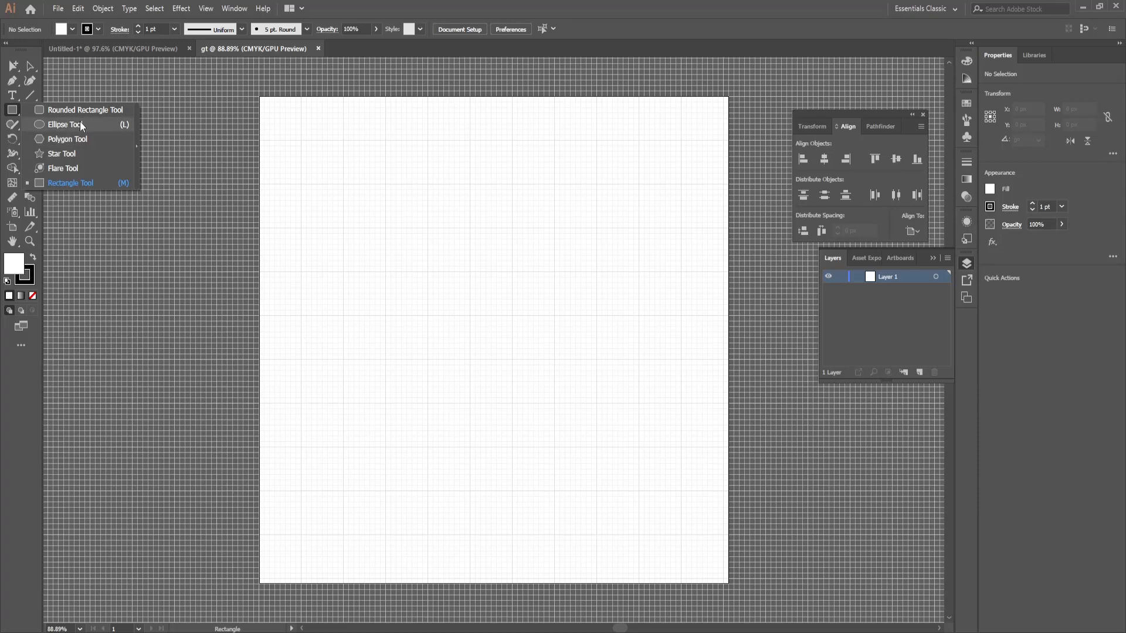
{"action": "left_click", "coordinate": [80, 121]}
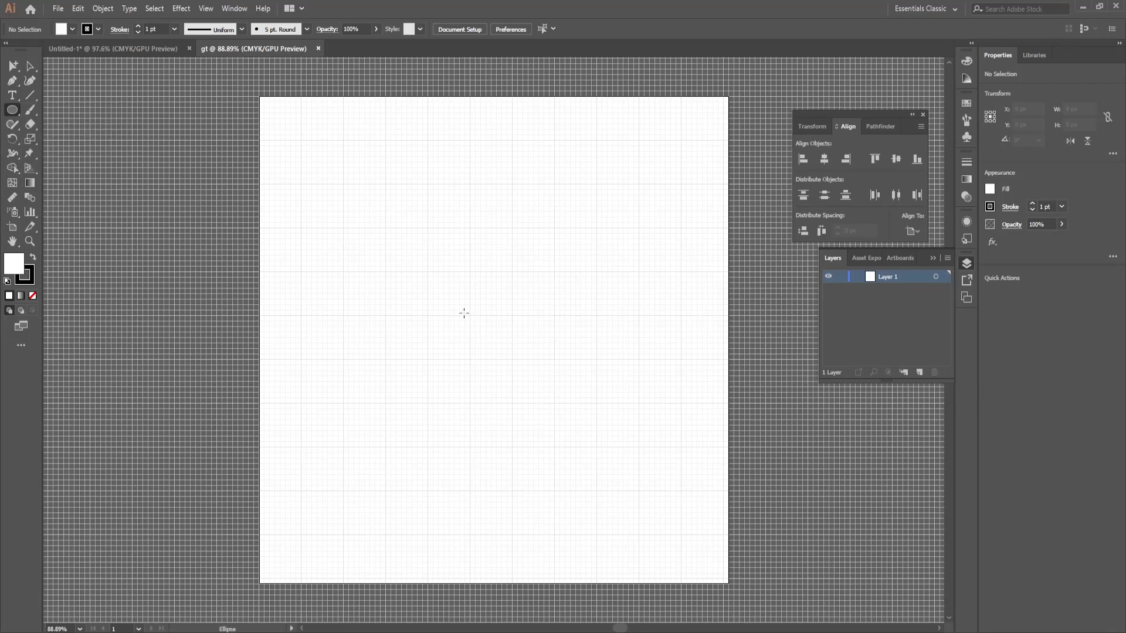
{"action": "left_click_drag", "start_coordinate": [472, 315], "coordinate": [511, 341]}
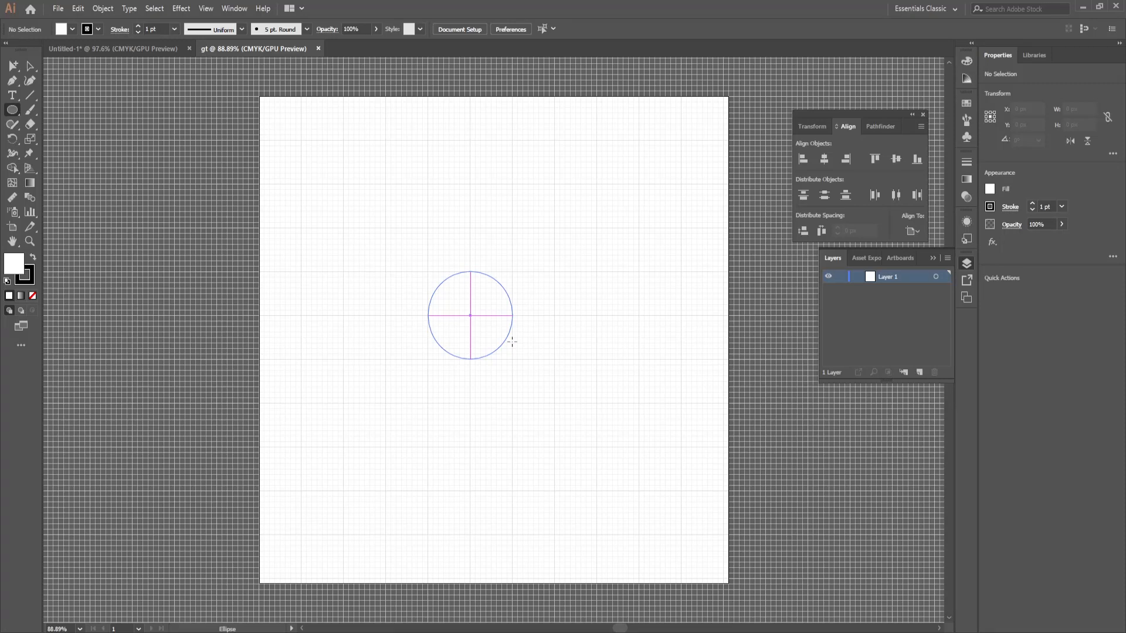
{"action": "left_click_drag", "start_coordinate": [512, 342], "coordinate": [512, 342]}
{"action": "key", "text": "ctrl+space"}
{"action": "left_click_drag", "start_coordinate": [479, 288], "coordinate": [585, 425]}
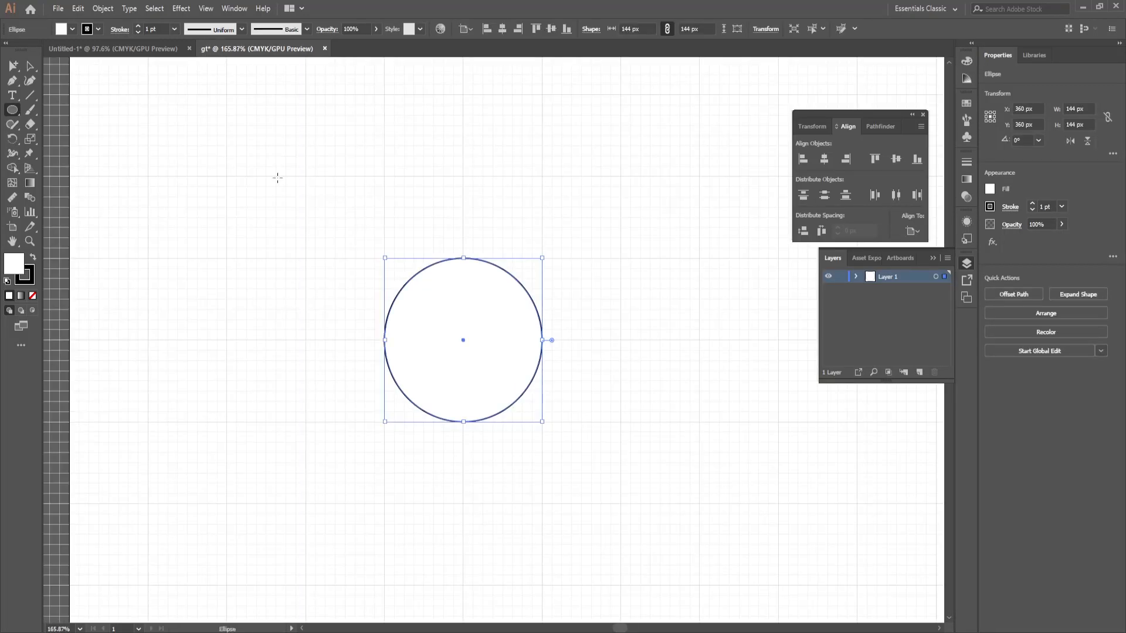
Step: Remove the circle's fill and enlarge it from its centre to 162 px
{"action": "left_click", "coordinate": [72, 29]}
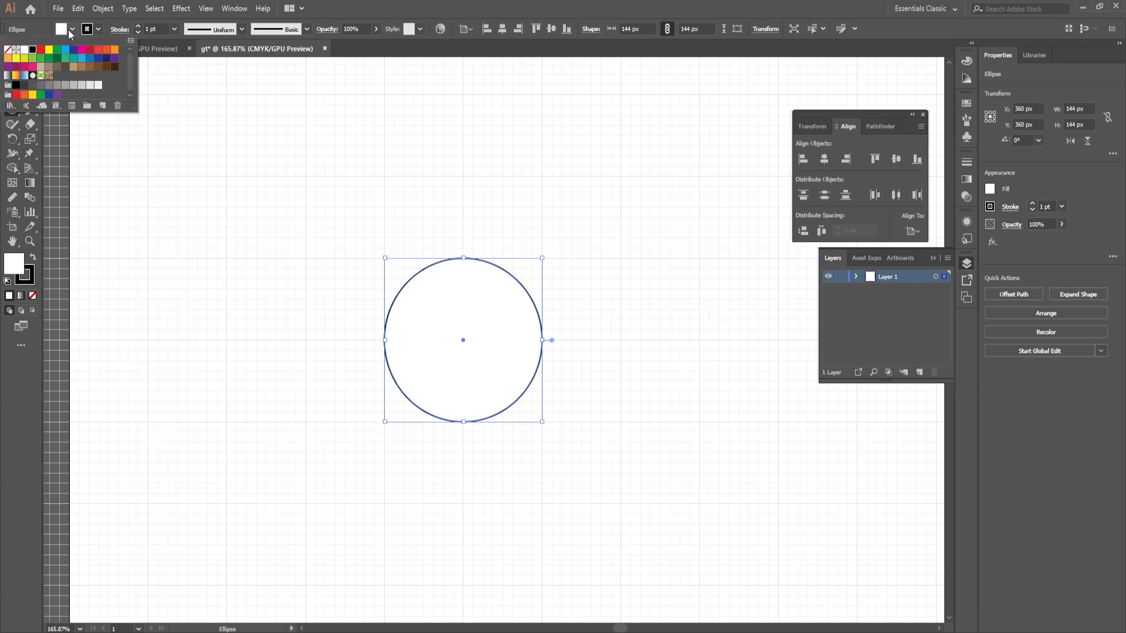
{"action": "left_click", "coordinate": [72, 30]}
{"action": "left_click", "coordinate": [71, 31]}
{"action": "left_click", "coordinate": [8, 49]}
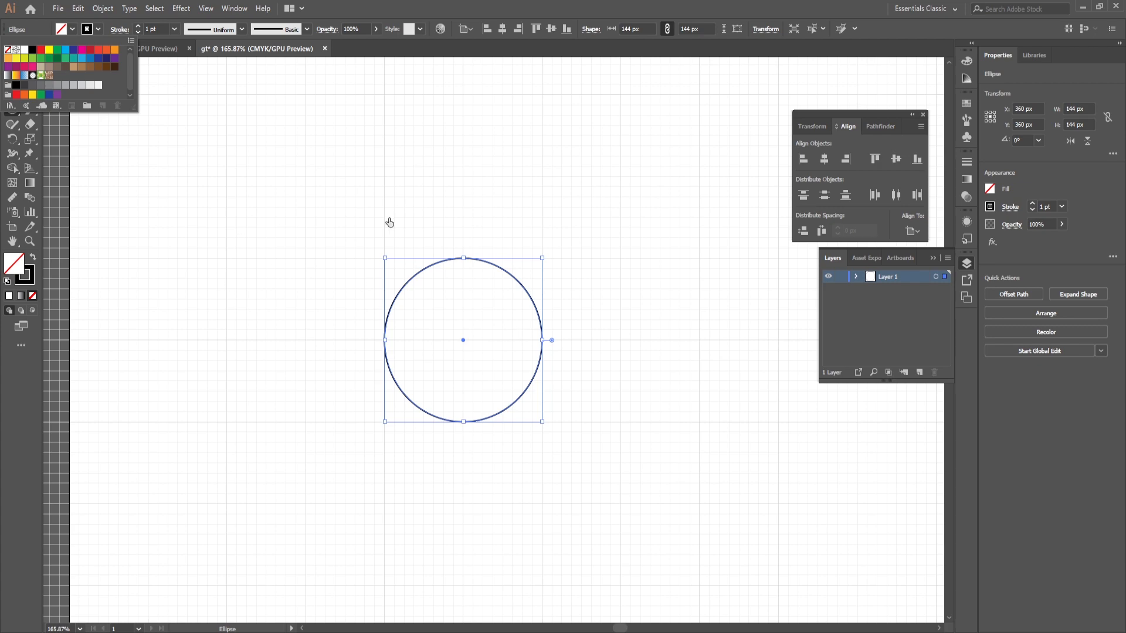
{"action": "left_click", "coordinate": [443, 418]}
{"action": "key", "text": "ctrl+space"}
{"action": "left_click_drag", "start_coordinate": [453, 397], "coordinate": [474, 408]}
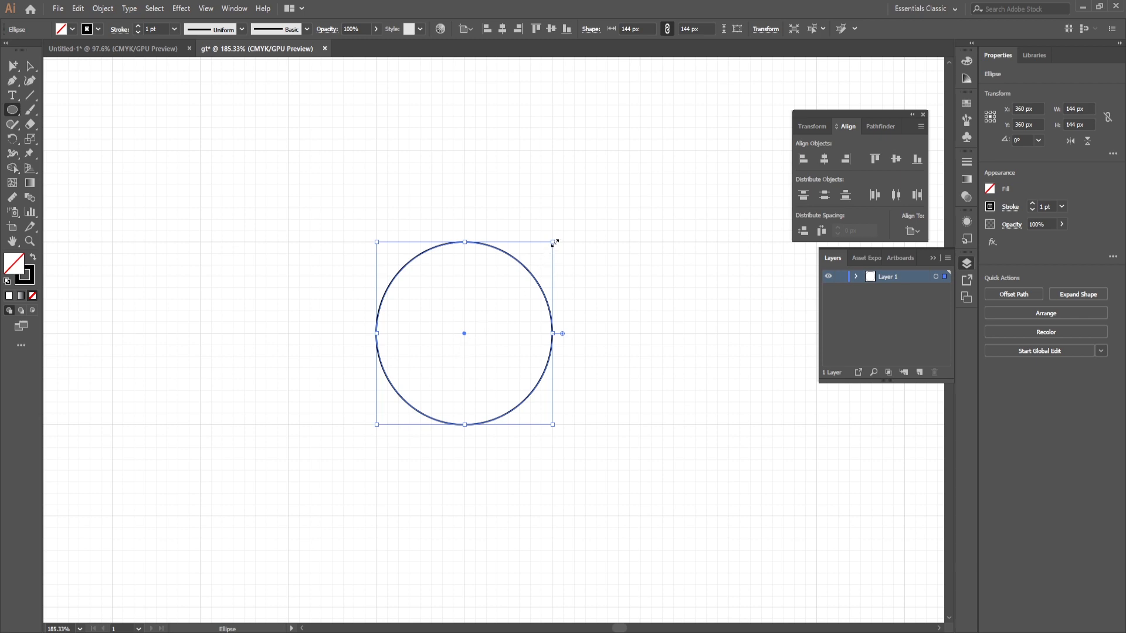
{"action": "left_click_drag", "start_coordinate": [554, 242], "coordinate": [563, 230]}
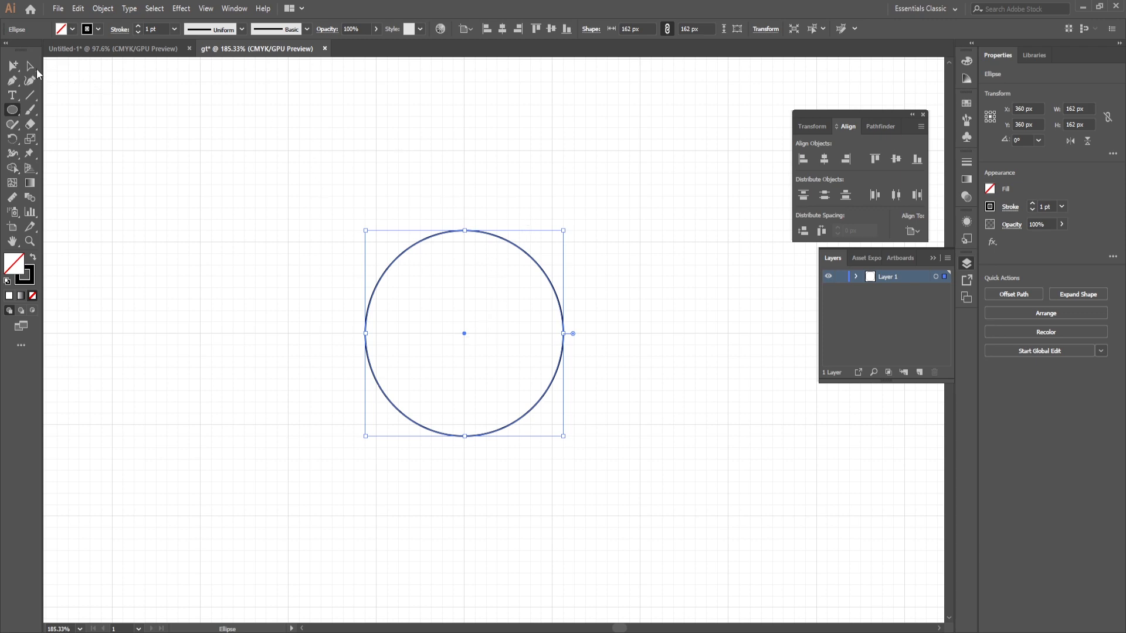
Step: Copy the circle in place and enlarge the copy from its centre to 216 px
{"action": "key", "text": "a"}
{"action": "key", "text": "ctrl+c"}
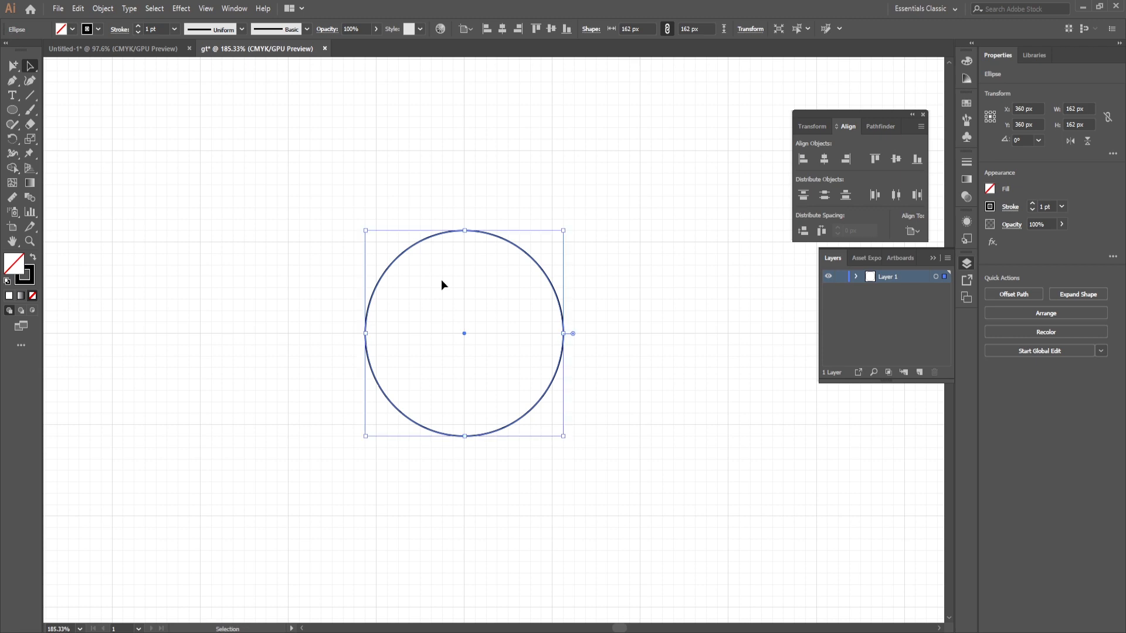
{"action": "key", "text": "ctrl+f"}
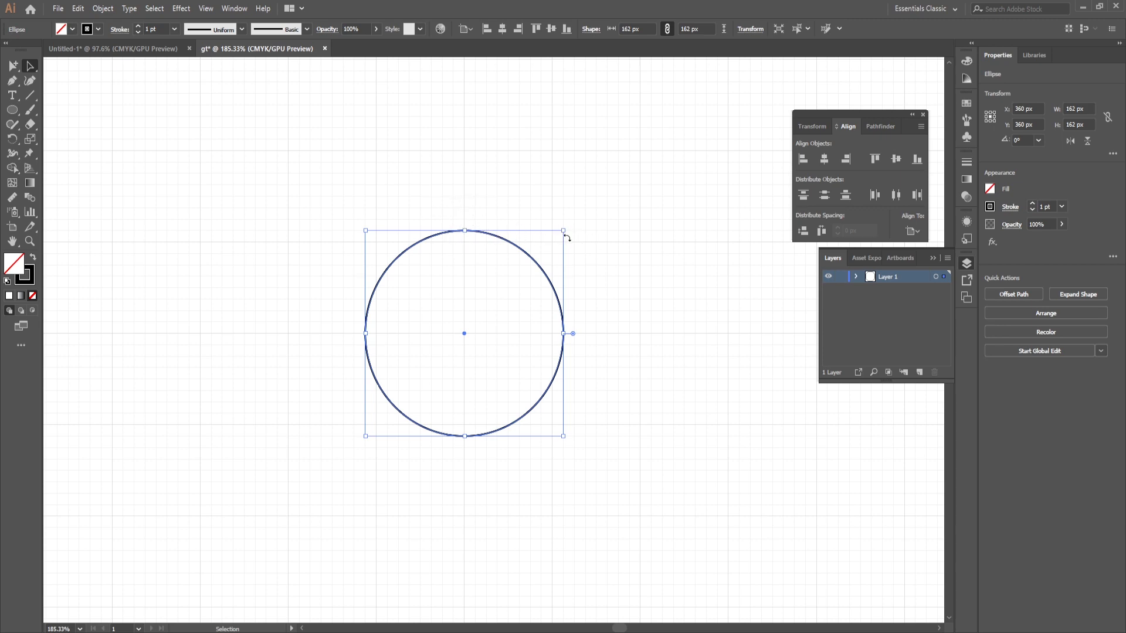
{"action": "left_click_drag", "start_coordinate": [563, 230], "coordinate": [578, 221]}
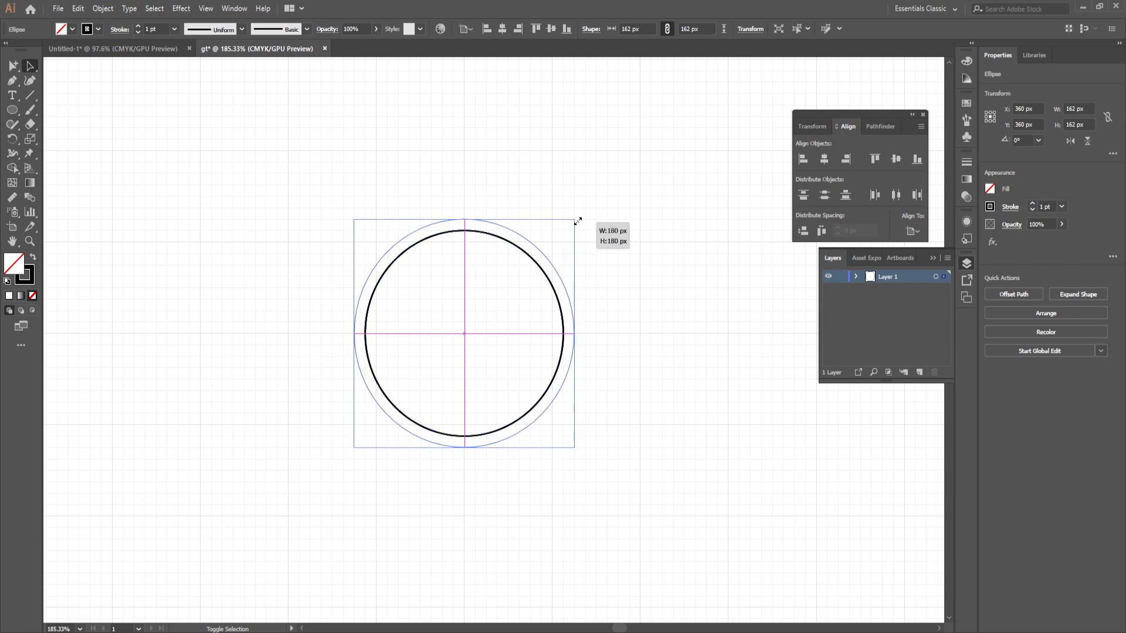
{"action": "left_click_drag", "start_coordinate": [577, 221], "coordinate": [607, 201]}
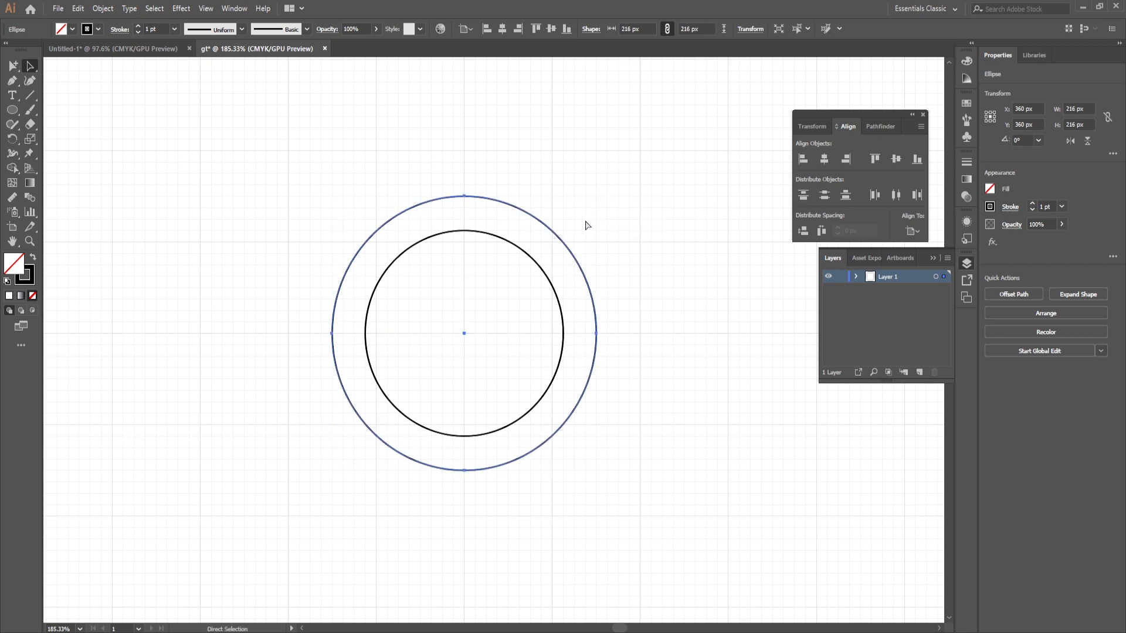
Step: Add two larger concentric copies around the circles, 270 px and 324 px in diameter
{"action": "key", "text": "ctrl"}
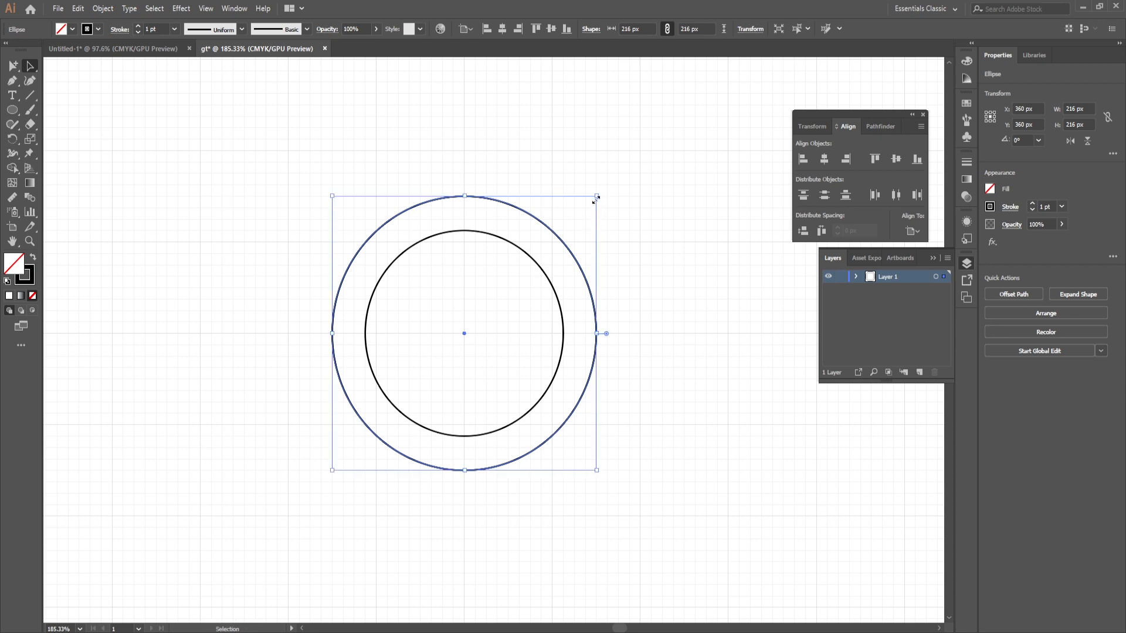
{"action": "left_click_drag", "start_coordinate": [595, 198], "coordinate": [628, 168]}
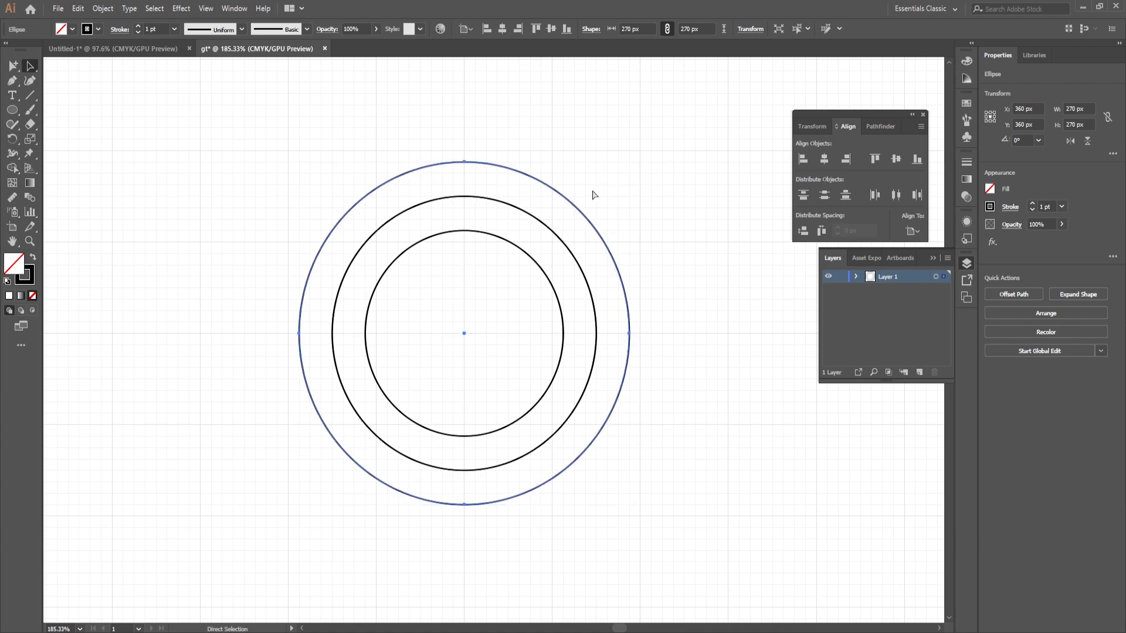
{"action": "key", "text": "v"}
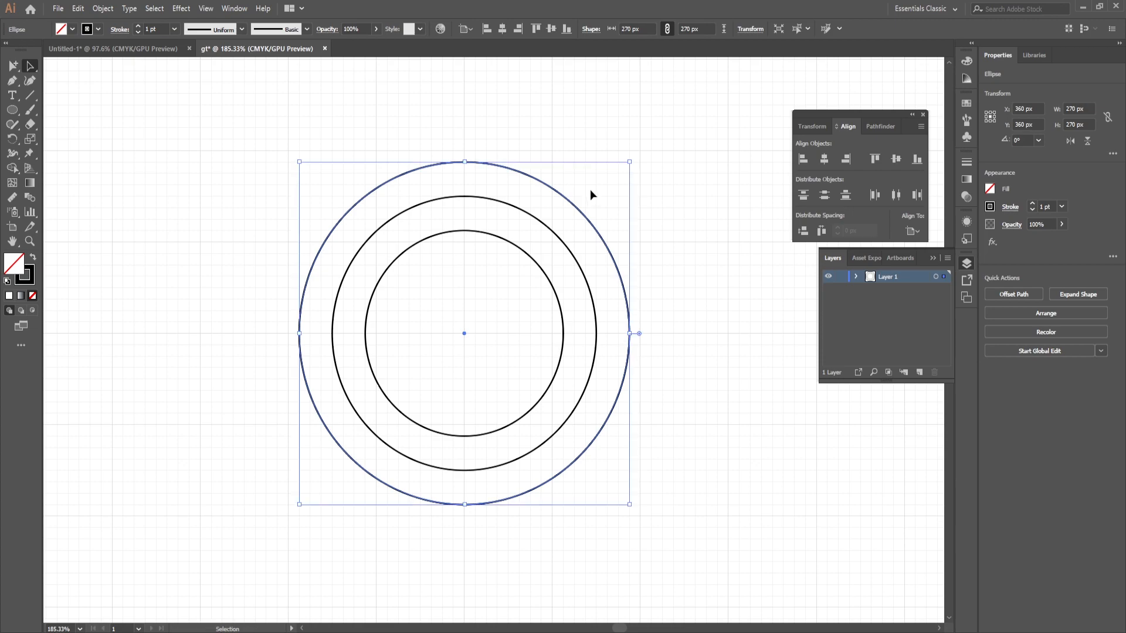
{"action": "left_click_drag", "start_coordinate": [629, 162], "coordinate": [662, 129]}
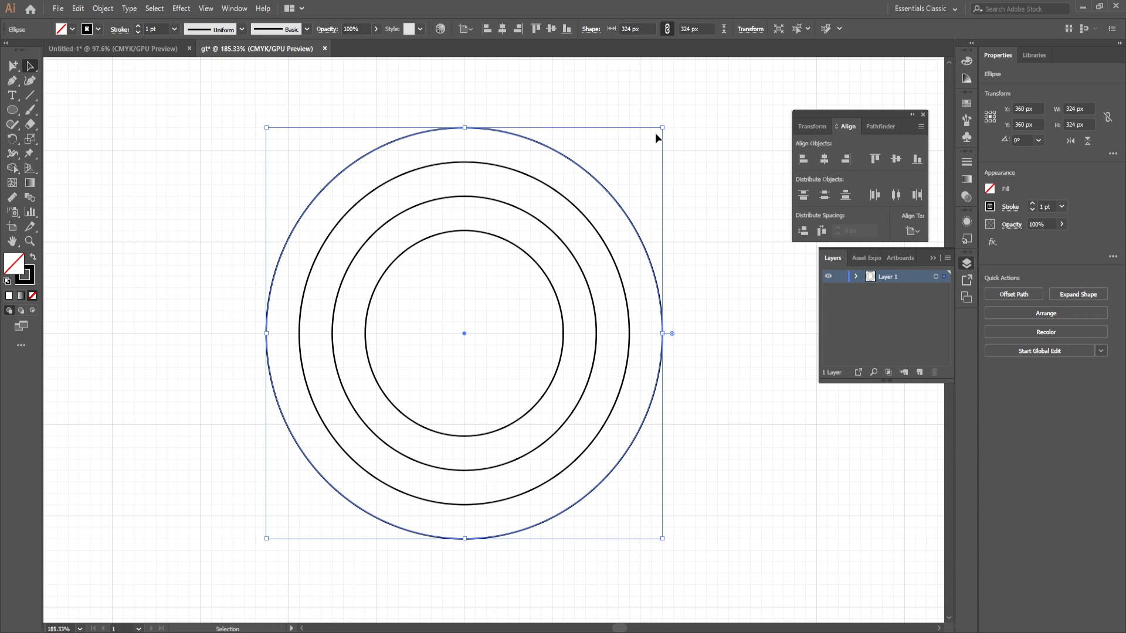
Step: Add a fifth concentric circle 378 px in diameter around the others and deselect it
{"action": "key", "text": "a"}
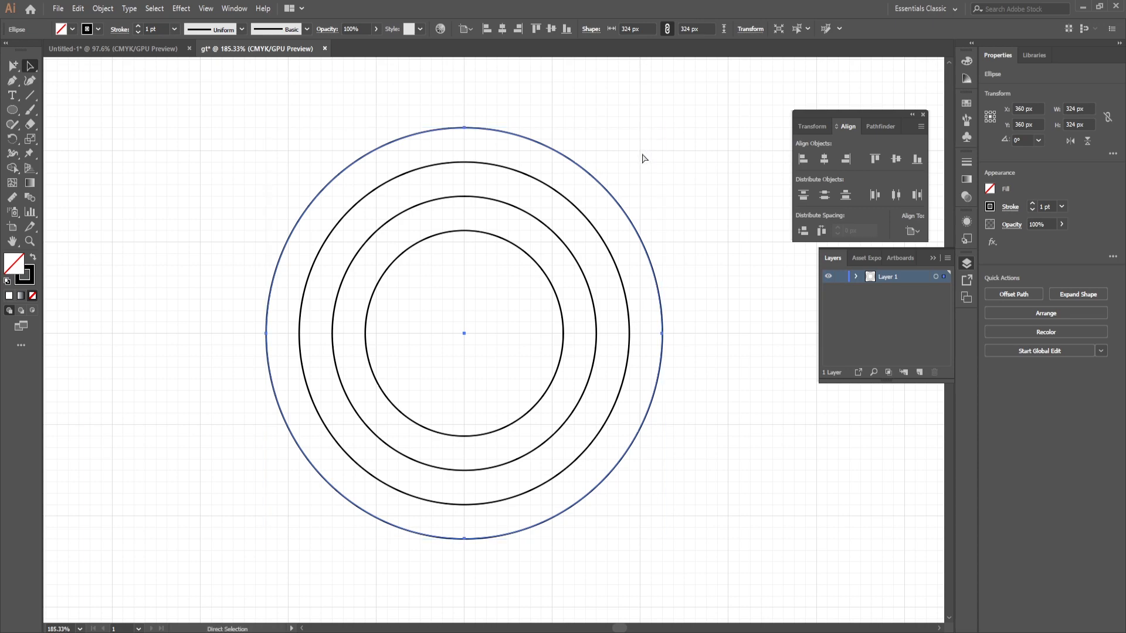
{"action": "key", "text": "v"}
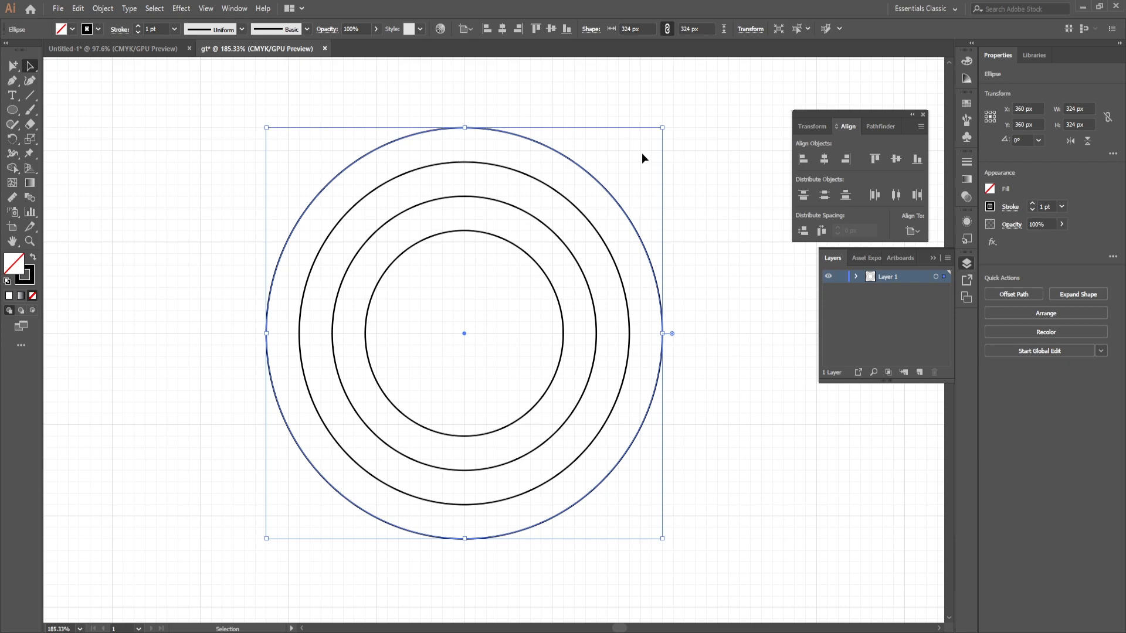
{"action": "key", "text": "ctrl+shift+b"}
{"action": "key", "text": "ctrl+shift+b"}
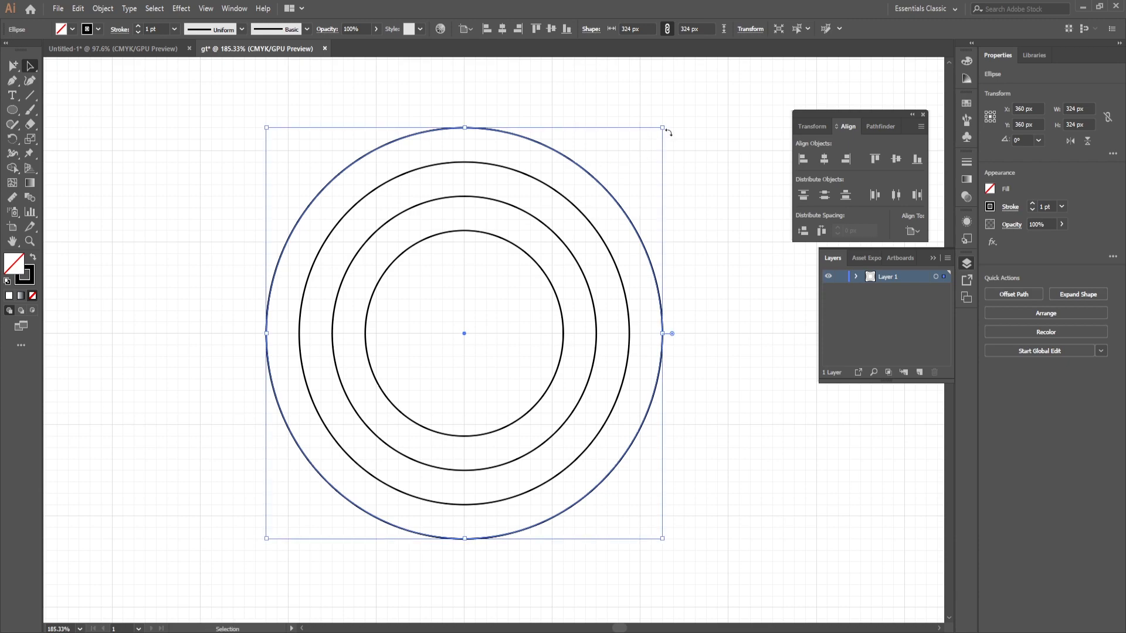
{"action": "left_click_drag", "start_coordinate": [662, 128], "coordinate": [699, 97]}
{"action": "key", "text": "ctrl+space"}
{"action": "left_click_drag", "start_coordinate": [541, 184], "coordinate": [477, 196]}
{"action": "key", "text": "space"}
{"action": "left_click_drag", "start_coordinate": [509, 199], "coordinate": [437, 238]}
{"action": "key", "text": "ctrl+space"}
{"action": "left_click_drag", "start_coordinate": [496, 163], "coordinate": [493, 162]}
{"action": "key", "text": "ctrl+space"}
{"action": "left_click_drag", "start_coordinate": [352, 121], "coordinate": [372, 120]}
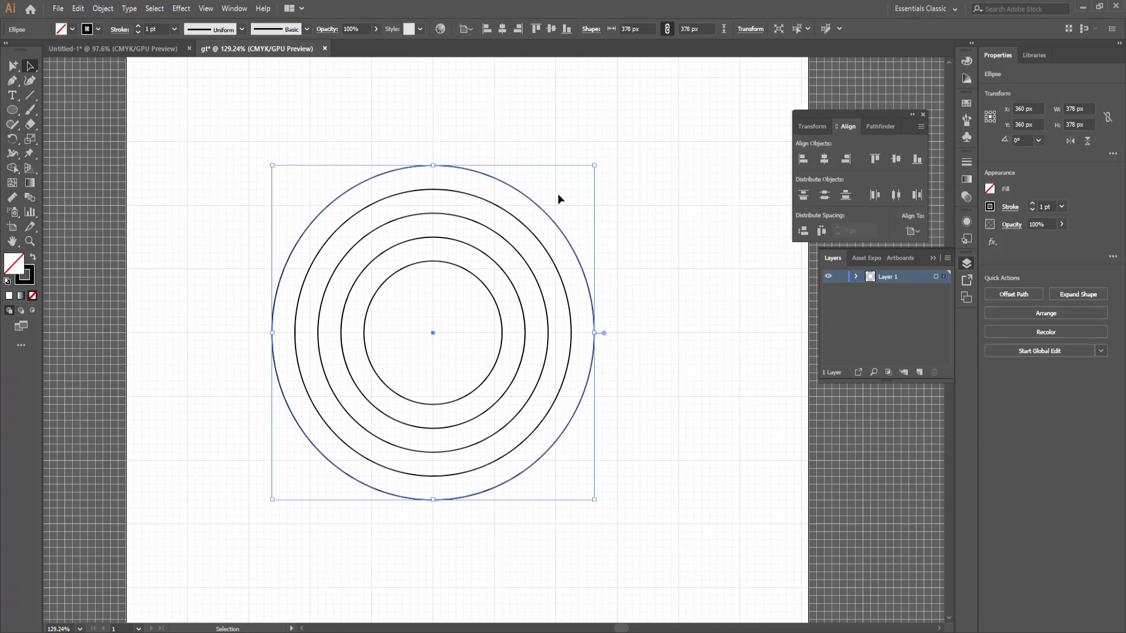
{"action": "left_click", "coordinate": [473, 139]}
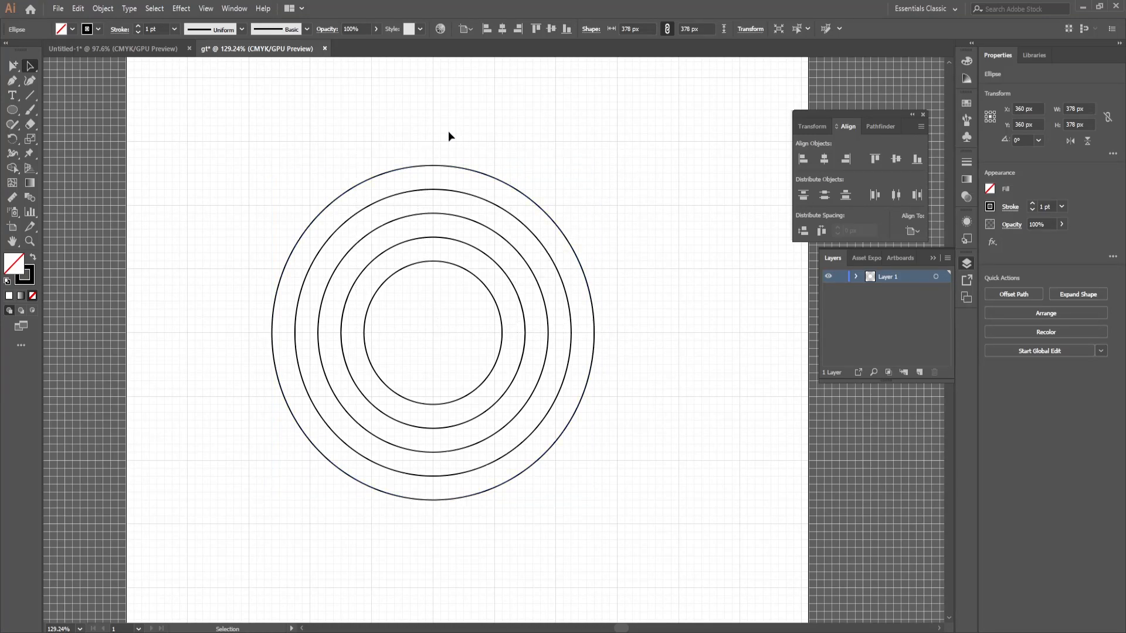
Step: Draw a 378 × 27 px rectangle across the top of the outermost circle, matching its width
{"action": "left_click", "coordinate": [12, 110]}
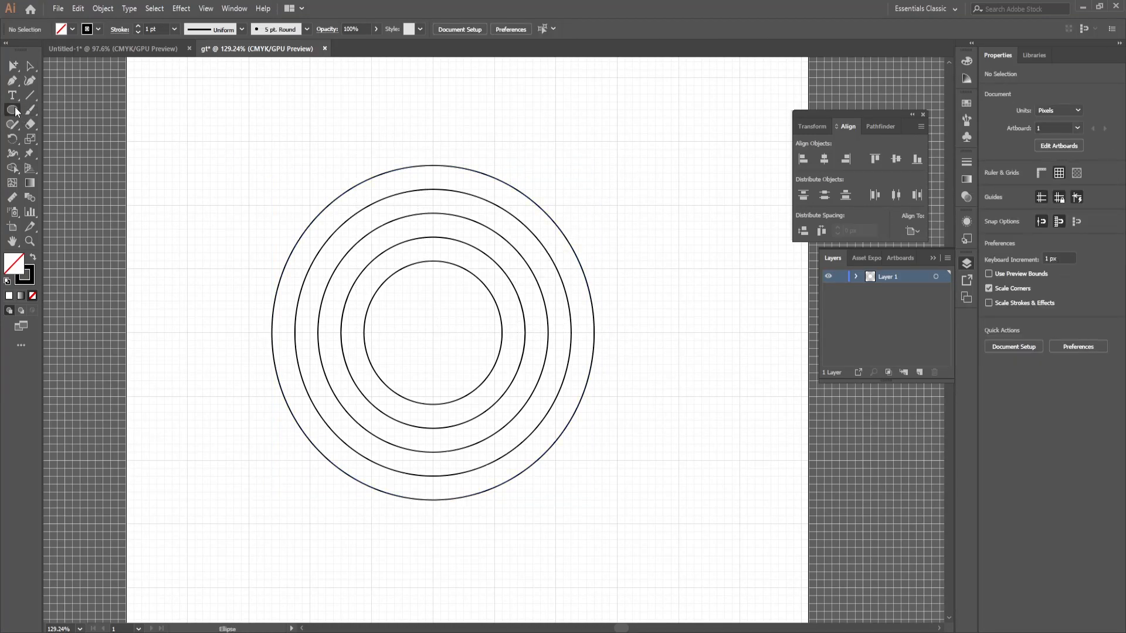
{"action": "left_click", "coordinate": [12, 110]}
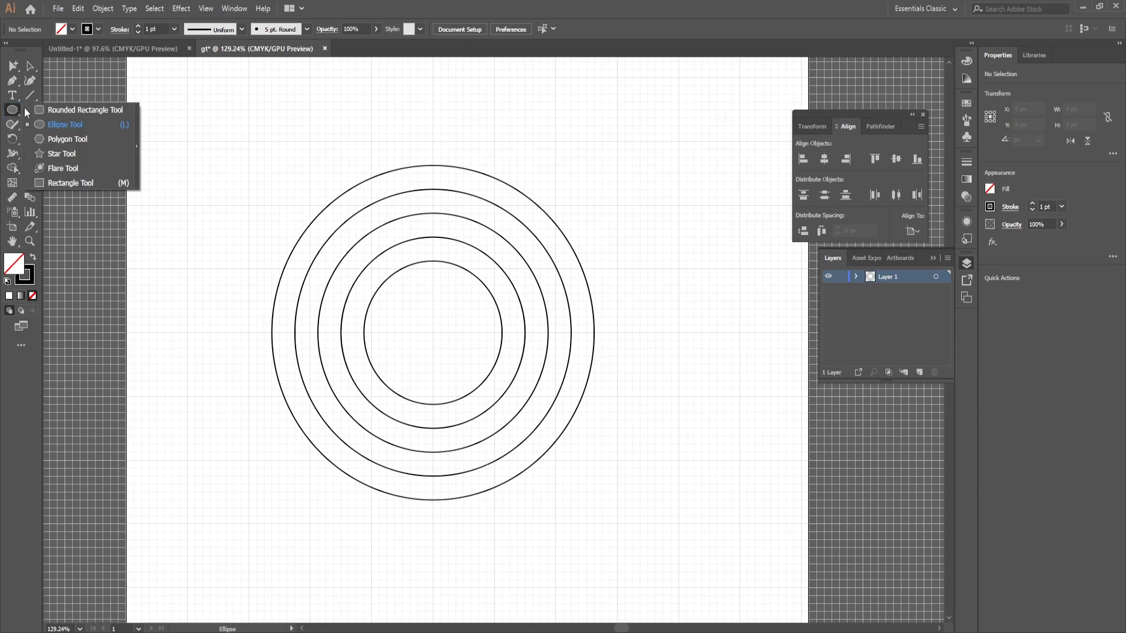
{"action": "left_click", "coordinate": [70, 183]}
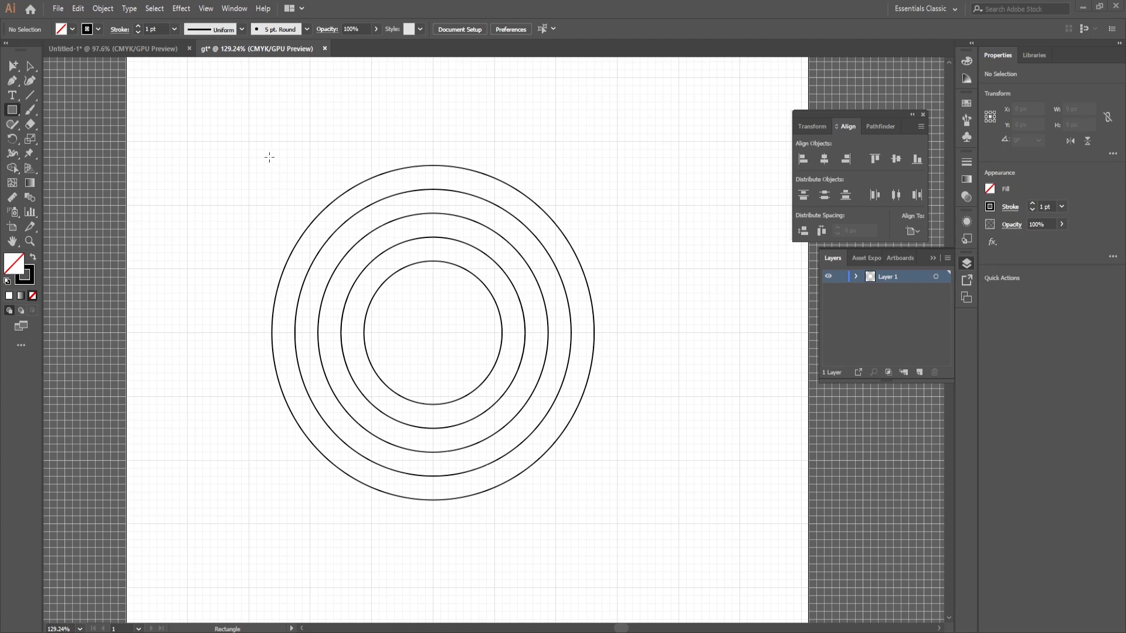
{"action": "left_click_drag", "start_coordinate": [263, 156], "coordinate": [595, 173]}
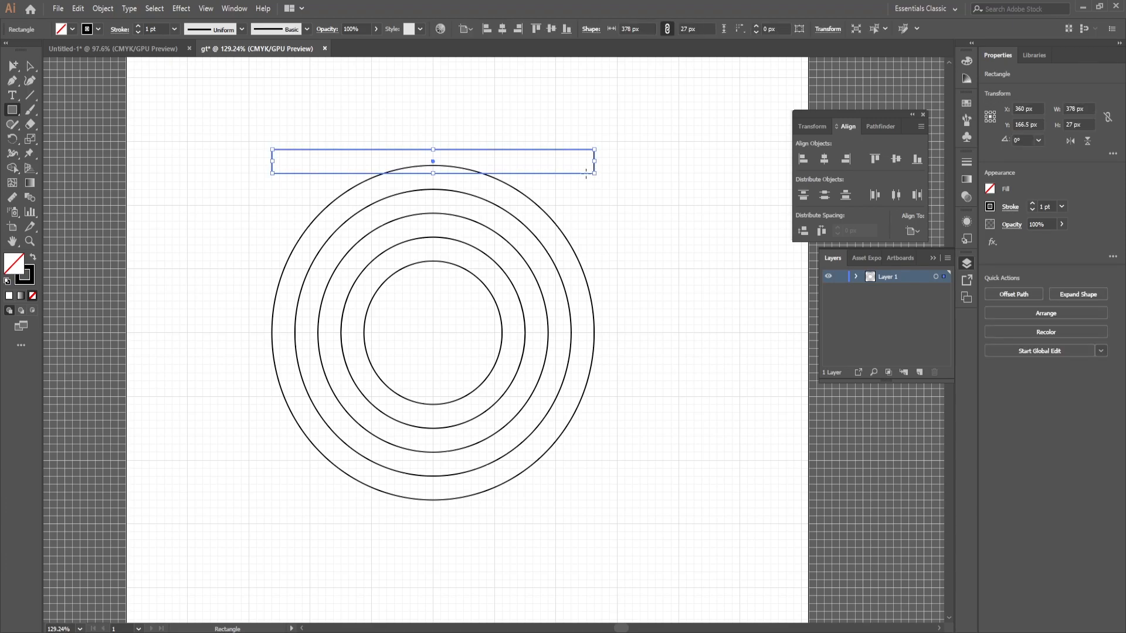
Step: Move the rectangle down so its top edge touches the outermost circle's top, and place a copy directly beneath it
{"action": "left_click", "coordinate": [30, 66]}
{"action": "left_click_drag", "start_coordinate": [406, 151], "coordinate": [497, 216]}
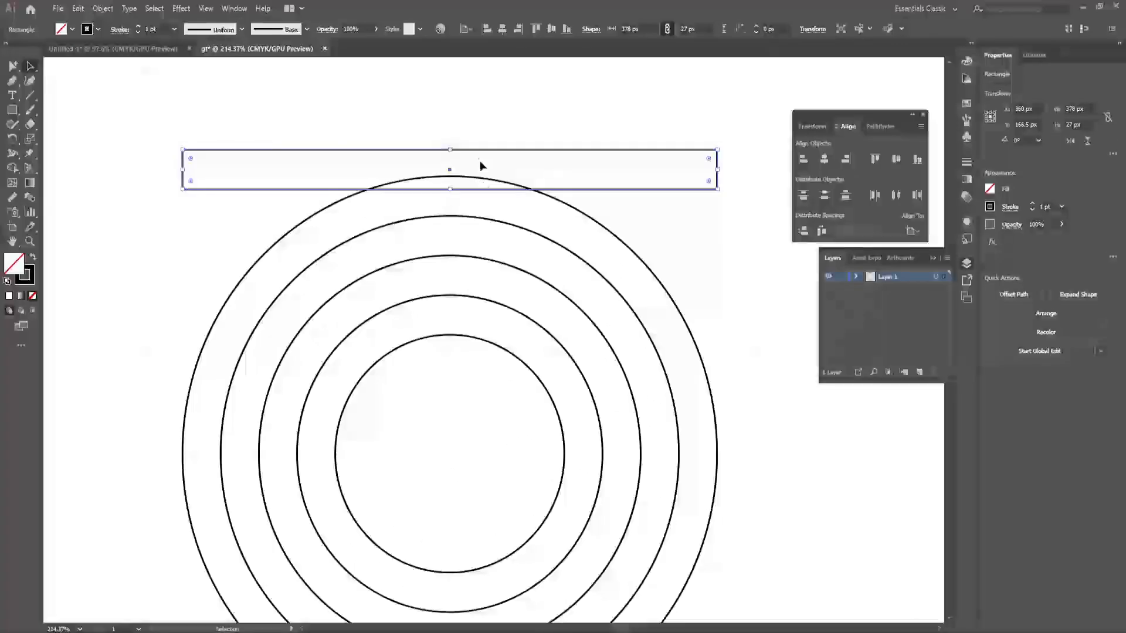
{"action": "left_click_drag", "start_coordinate": [467, 149], "coordinate": [468, 180]}
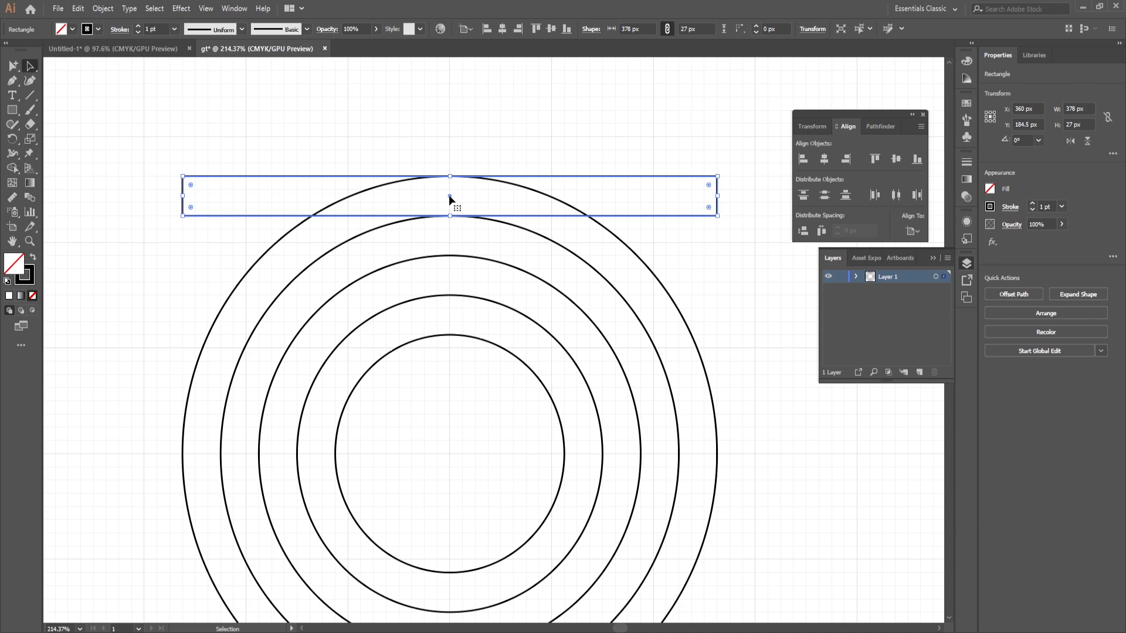
{"action": "left_click_drag", "start_coordinate": [449, 196], "coordinate": [450, 238]}
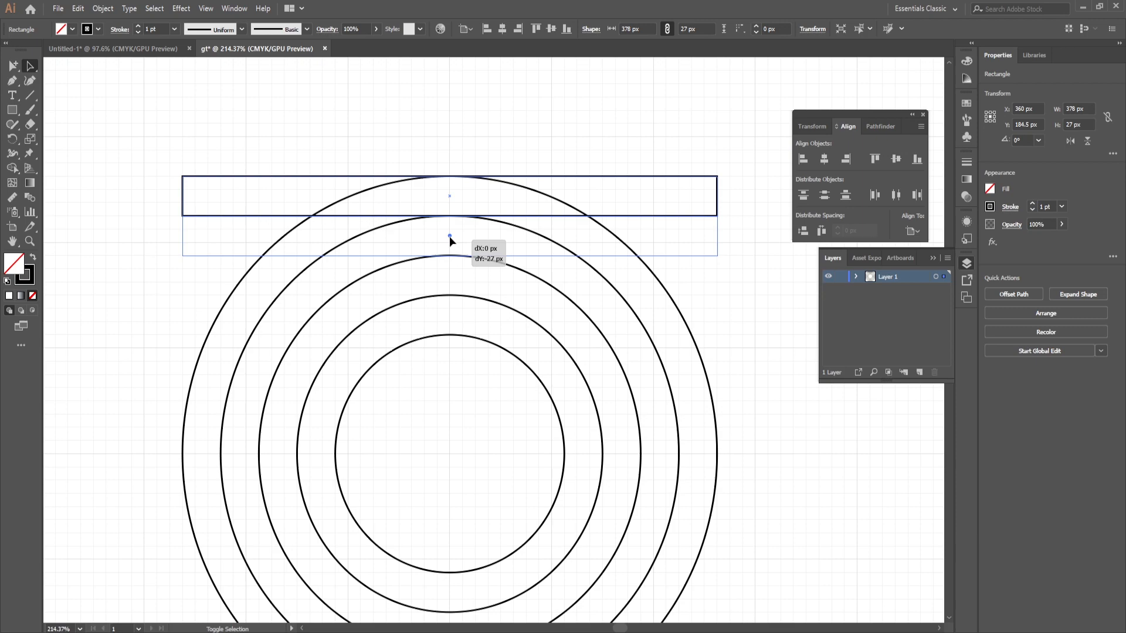
{"action": "left_click_drag", "start_coordinate": [449, 238], "coordinate": [449, 238]}
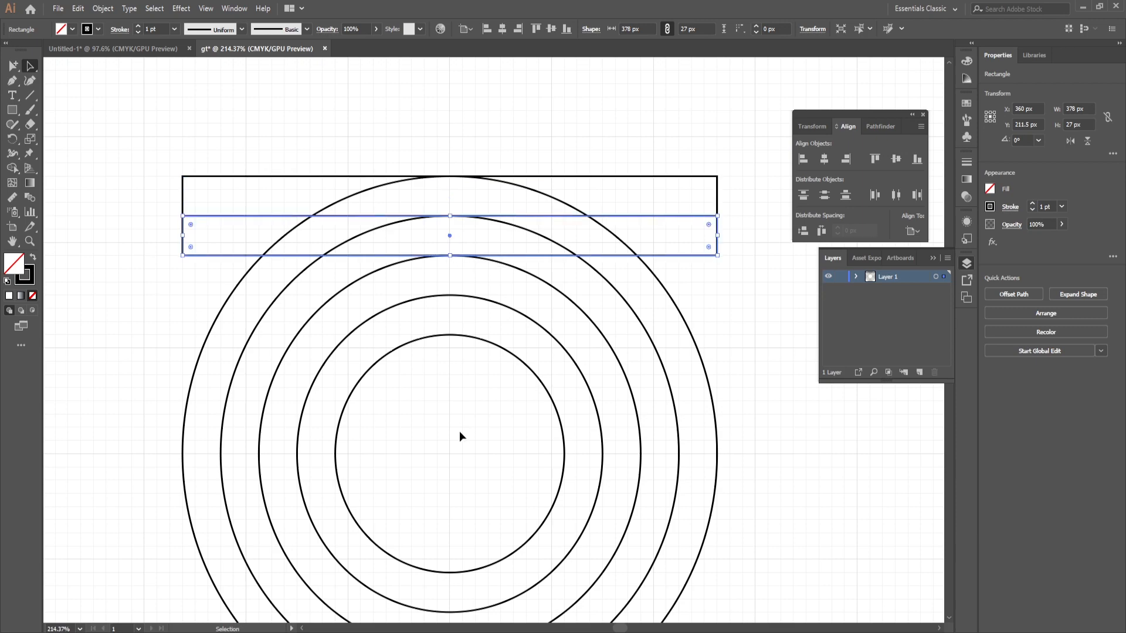
Step: Repeat the bar duplication downward until the stacked 27 px bars reach the bottom of the outermost circle
{"action": "key", "text": "ctrl"}
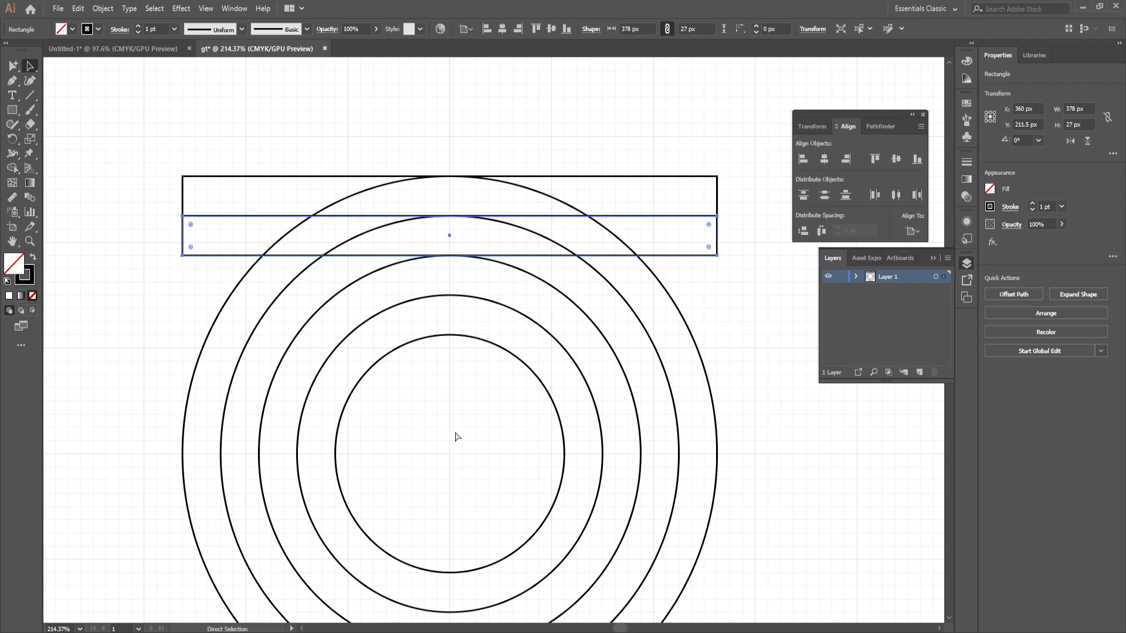
{"action": "key", "text": "ctrl+minus"}
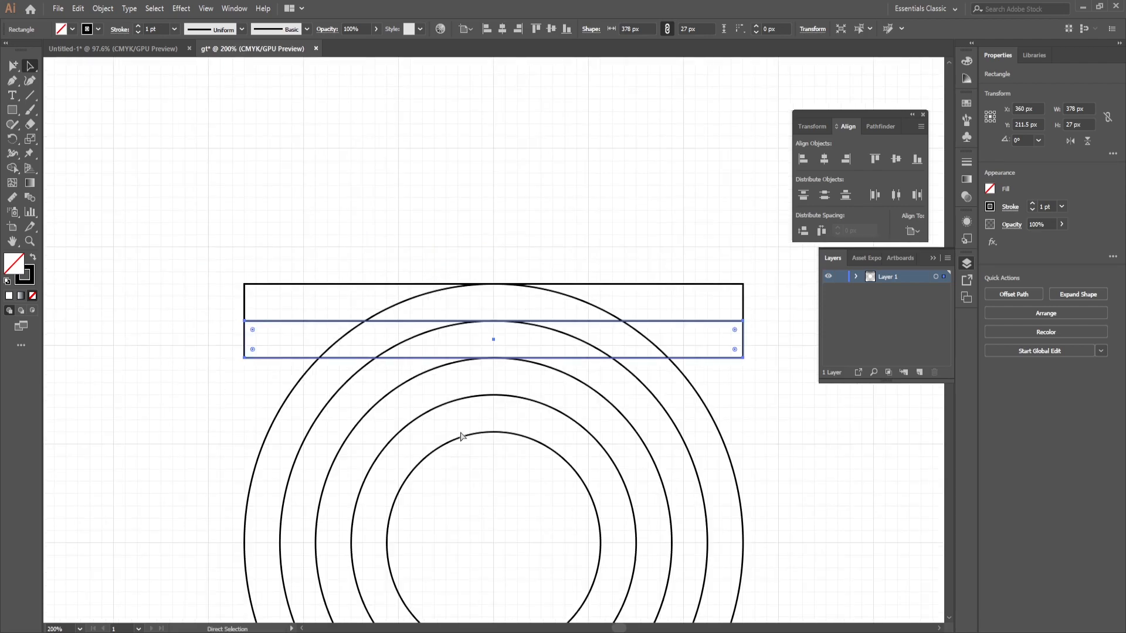
{"action": "key", "text": "space"}
{"action": "left_click_drag", "start_coordinate": [521, 410], "coordinate": [452, 219]}
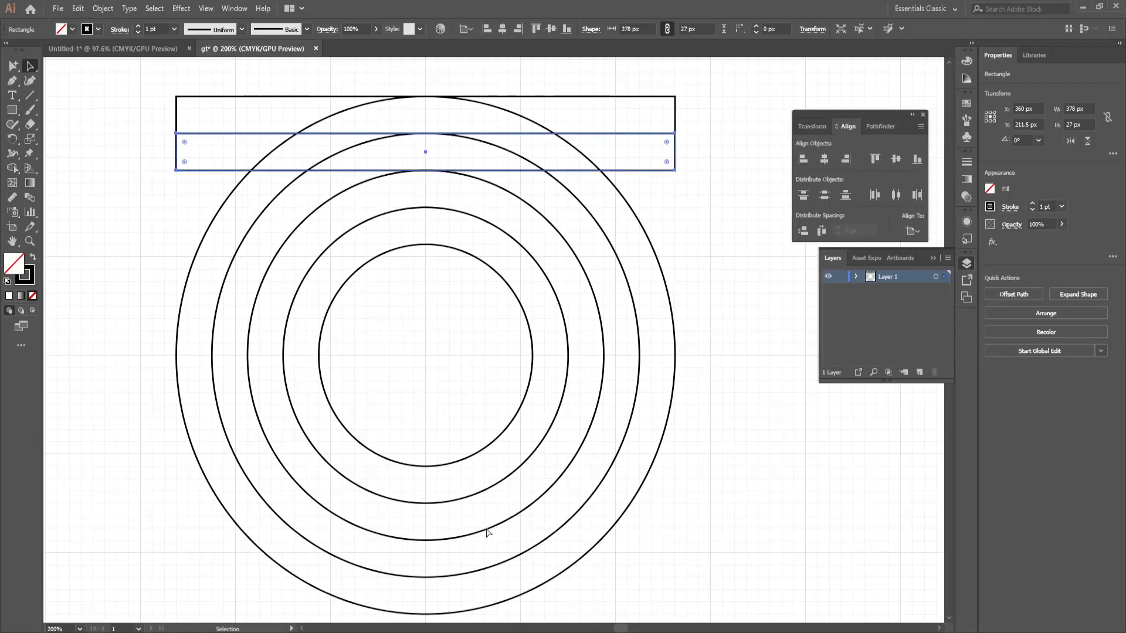
{"action": "key", "text": "ctrl+d"}
{"action": "key", "text": "ctrl+d"}
{"action": "key", "text": "ctrl+d"}
{"action": "key", "text": "ctrl+d"}
{"action": "key", "text": "ctrl+d"}
{"action": "key", "text": "ctrl+d"}
{"action": "key", "text": "ctrl+d"}
{"action": "key", "text": "ctrl+d"}
{"action": "key", "text": "ctrl+d"}
{"action": "key", "text": "ctrl+d"}
{"action": "key", "text": "ctrl+d"}
{"action": "key", "text": "ctrl+d"}
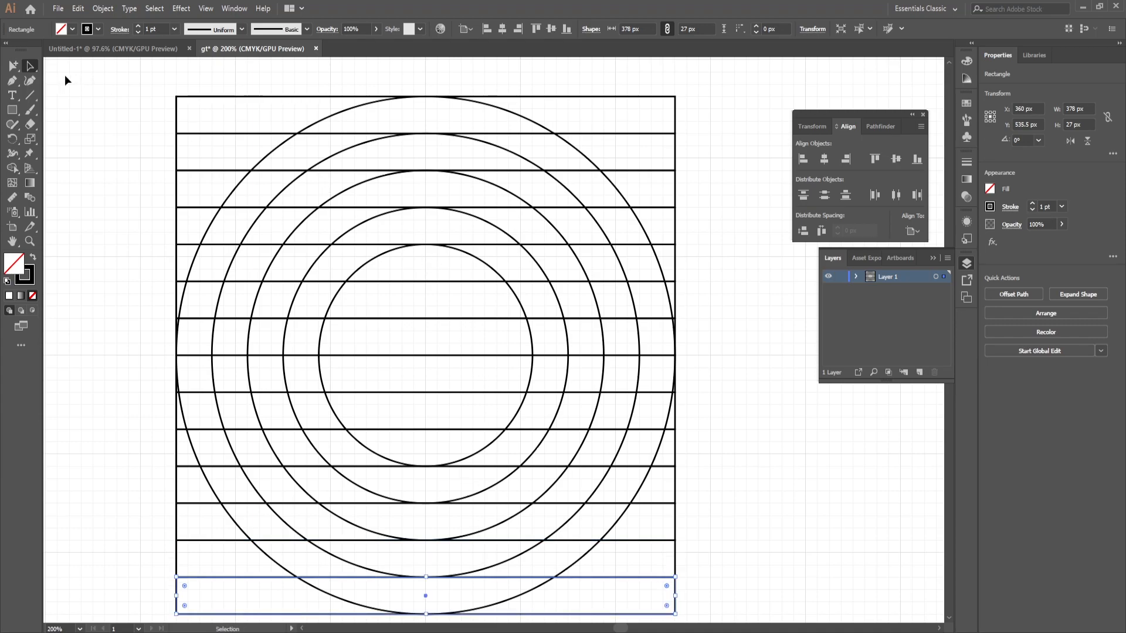
Step: Draw a 27 × 378 px vertical rectangle at the circle's left extent and place a copy directly to its right
{"action": "left_click", "coordinate": [12, 110]}
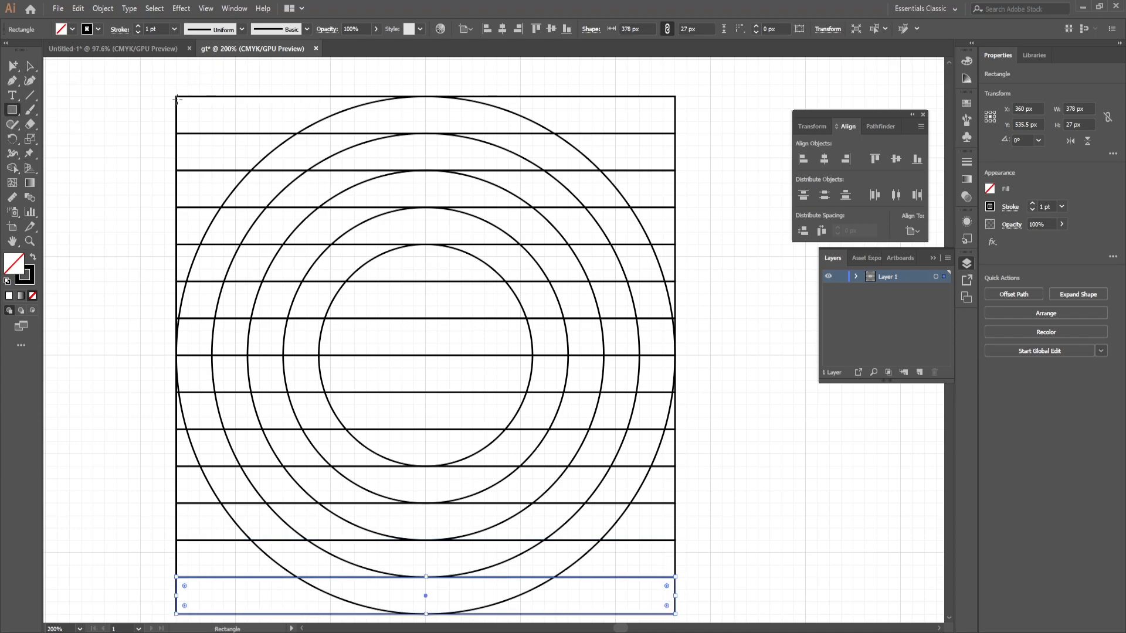
{"action": "left_click_drag", "start_coordinate": [177, 96], "coordinate": [212, 615]}
{"action": "key", "text": "v"}
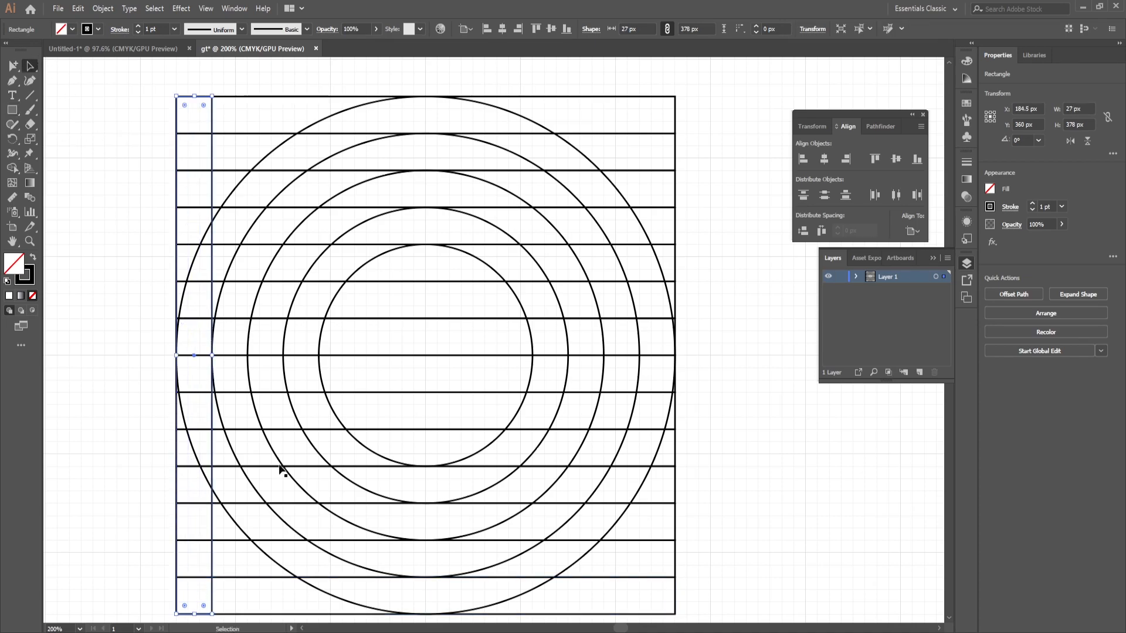
{"action": "left_click_drag", "start_coordinate": [193, 356], "coordinate": [227, 354]}
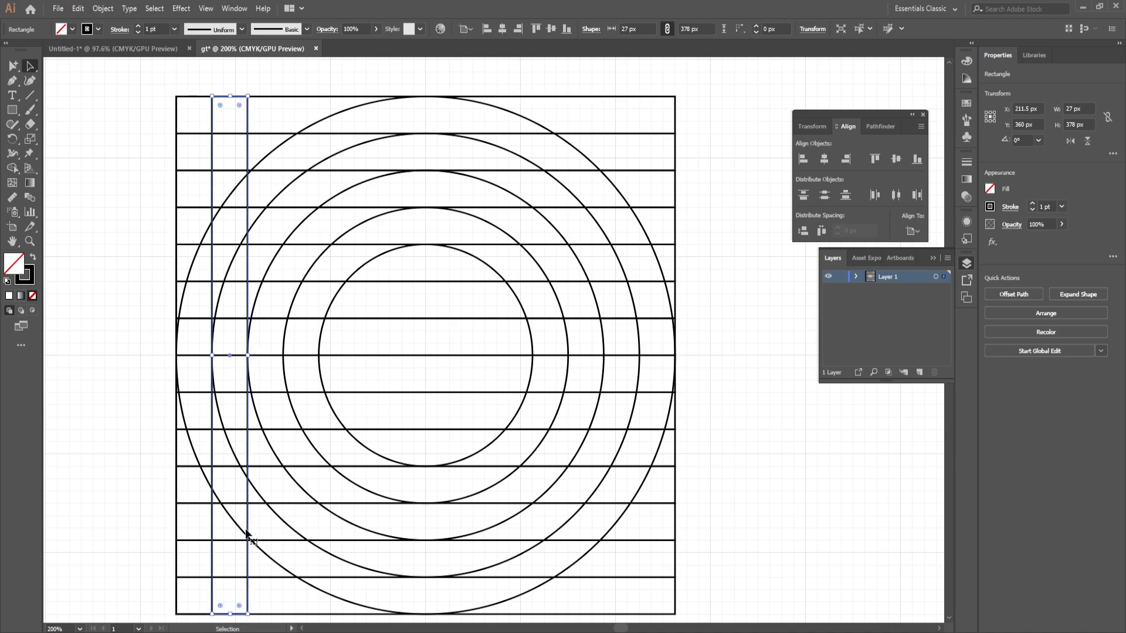
Step: Repeat the column duplication rightward until the 27 px columns span the full width of the outermost circle
{"action": "key", "text": "a"}
{"action": "key", "text": "ctrl+d"}
{"action": "key", "text": "ctrl+d"}
{"action": "key", "text": "ctrl+d"}
{"action": "key", "text": "ctrl+d"}
{"action": "key", "text": "ctrl+d"}
{"action": "key", "text": "ctrl+d"}
{"action": "key", "text": "ctrl+d"}
{"action": "key", "text": "ctrl+d"}
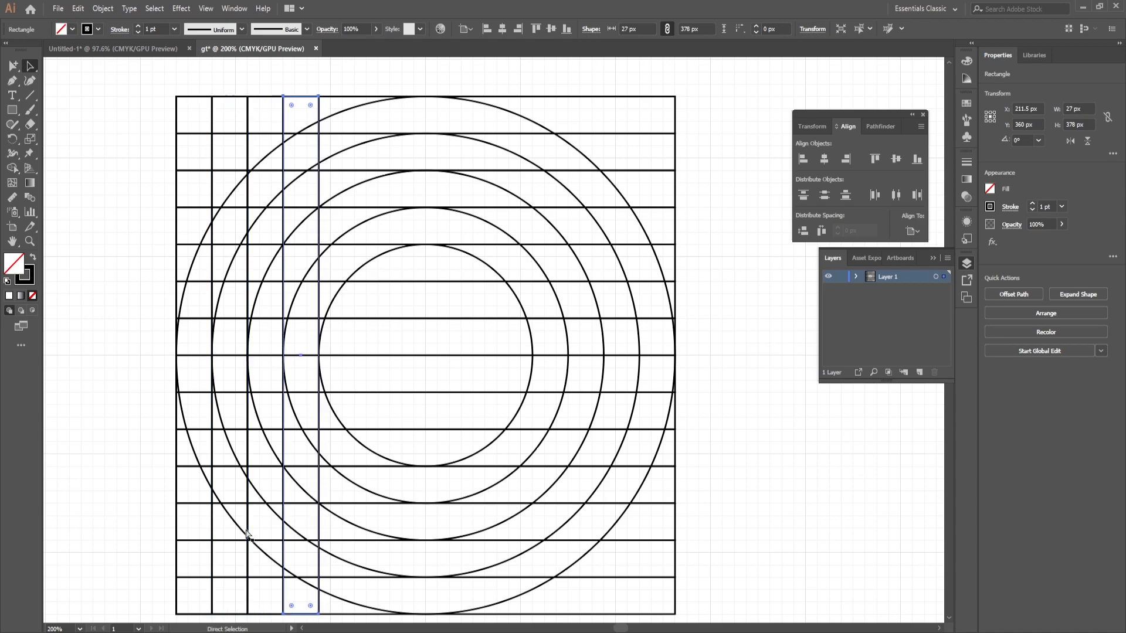
{"action": "key", "text": "ctrl+d"}
{"action": "key", "text": "ctrl+d"}
{"action": "key", "text": "ctrl+d"}
{"action": "key", "text": "ctrl+d"}
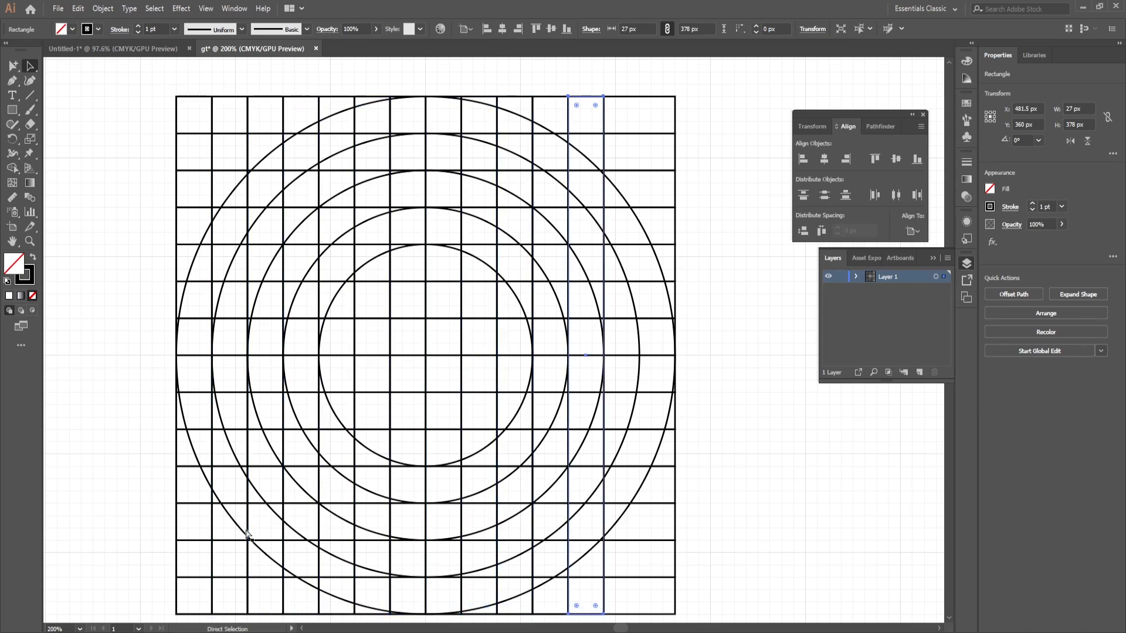
Step: Select all artwork and merge cells with Shape Builder into the G's stem, arm and lower-left outer curve, plus the T's stem and arm right of centre
{"action": "scroll", "coordinate": [308, 318], "scroll_direction": "down", "scroll_amount": 3}
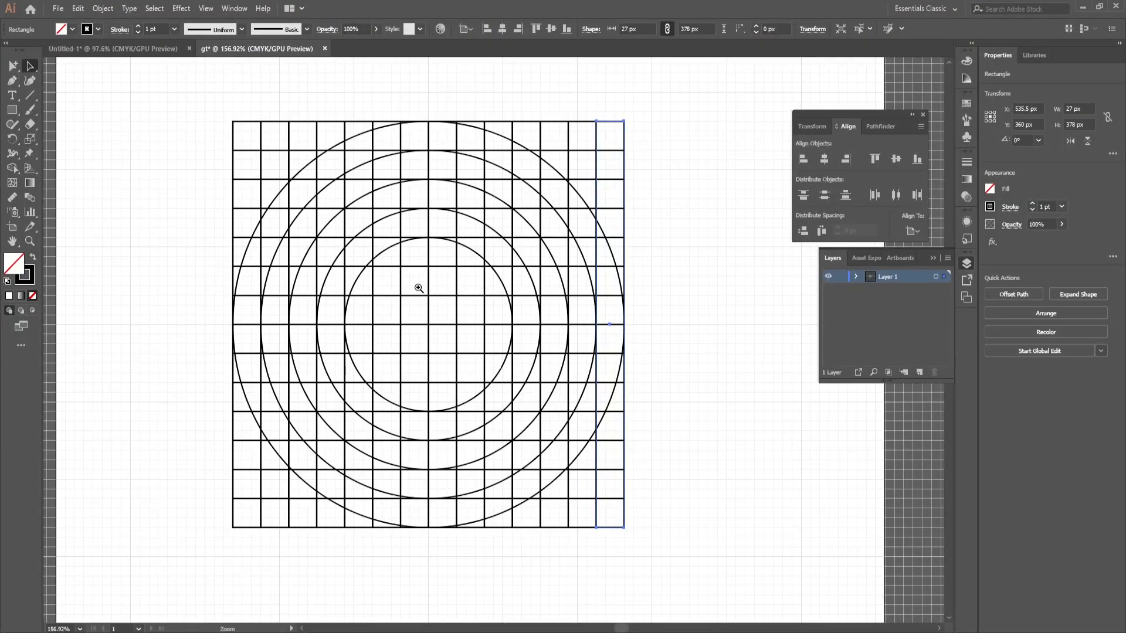
{"action": "scroll", "coordinate": [425, 298], "scroll_direction": "up", "scroll_amount": 1}
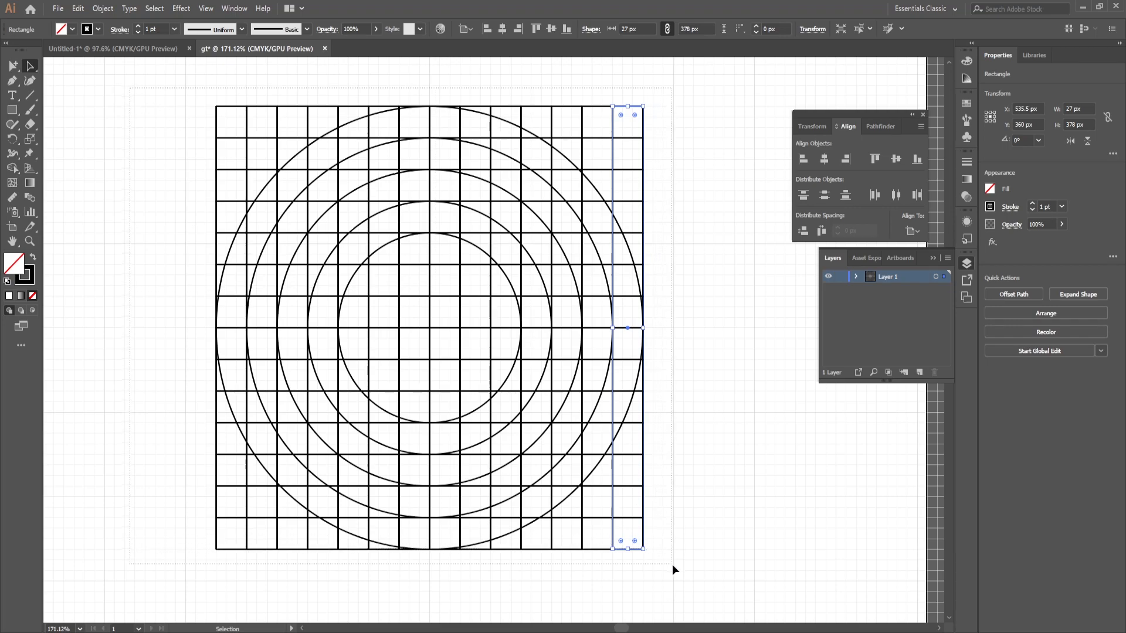
{"action": "key", "text": "ctrl+a"}
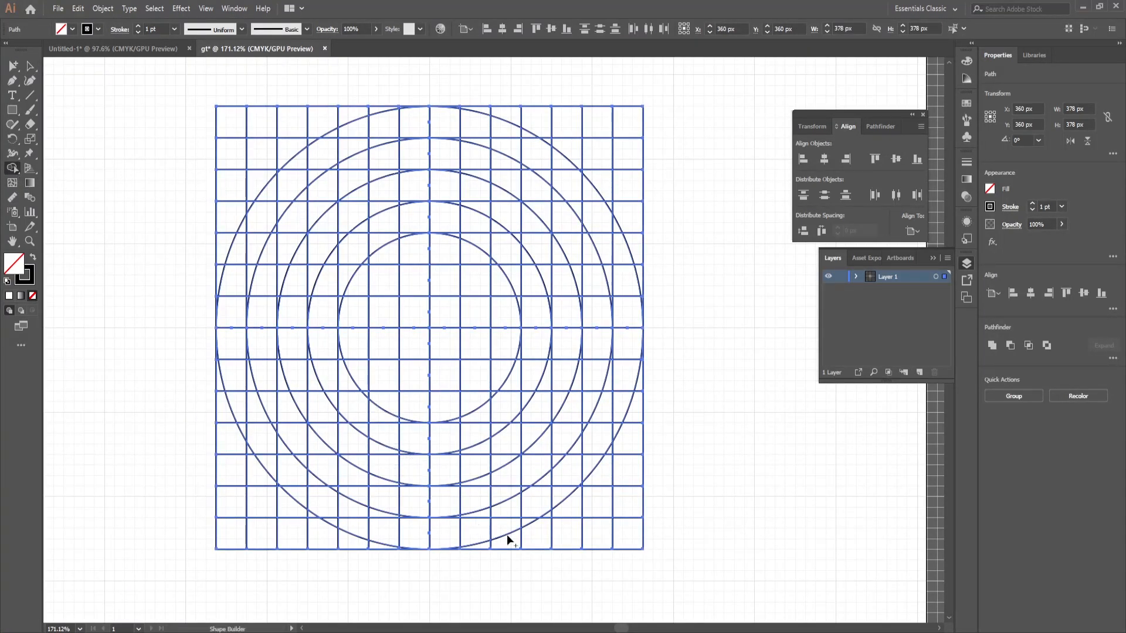
{"action": "scroll", "coordinate": [465, 403], "scroll_direction": "up", "scroll_amount": 1}
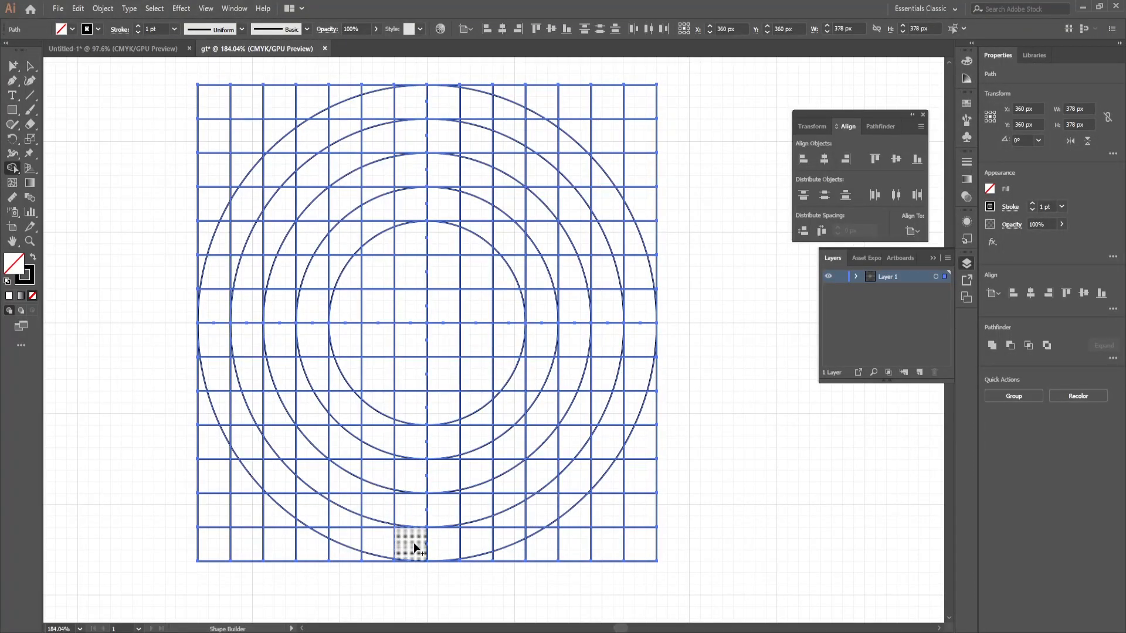
{"action": "left_click_drag", "start_coordinate": [413, 539], "coordinate": [417, 524]}
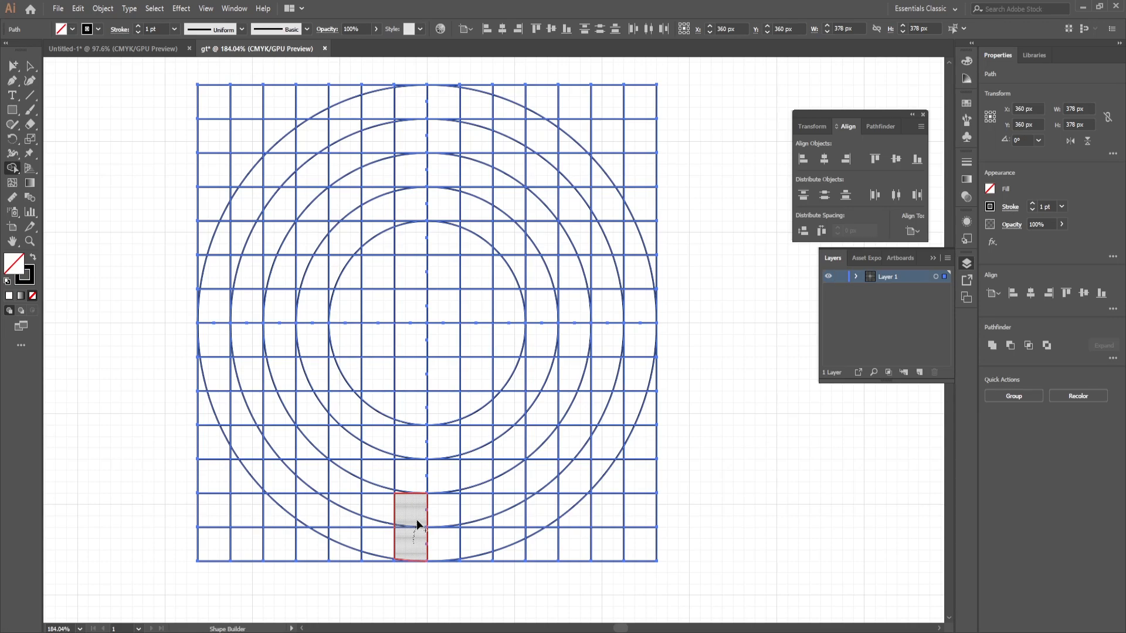
{"action": "left_click_drag", "start_coordinate": [417, 524], "coordinate": [417, 487]}
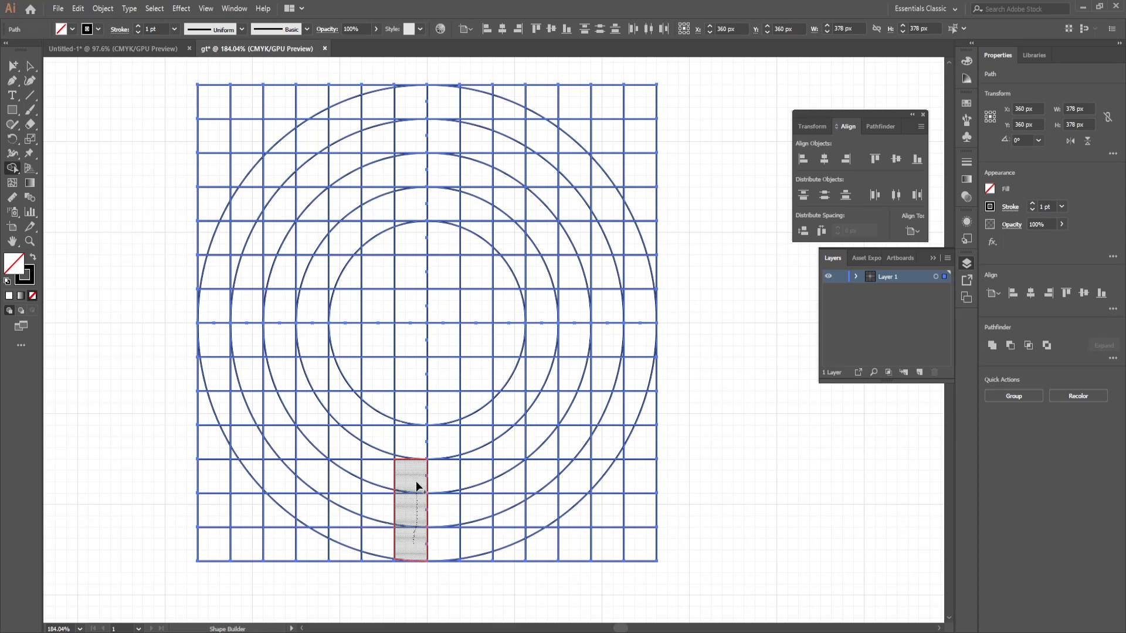
{"action": "mouse_move", "coordinate": [417, 485]}
{"action": "left_mouse_down"}
{"action": "mouse_move", "coordinate": [417, 450]}
{"action": "mouse_move", "coordinate": [343, 445]}
{"action": "mouse_move", "coordinate": [312, 428]}
{"action": "mouse_move", "coordinate": [376, 432]}
{"action": "left_mouse_up"}
{"action": "mouse_move", "coordinate": [479, 543]}
{"action": "left_mouse_down"}
{"action": "mouse_move", "coordinate": [472, 437]}
{"action": "mouse_move", "coordinate": [546, 452]}
{"action": "mouse_move", "coordinate": [593, 428]}
{"action": "mouse_move", "coordinate": [471, 538]}
{"action": "left_mouse_up"}
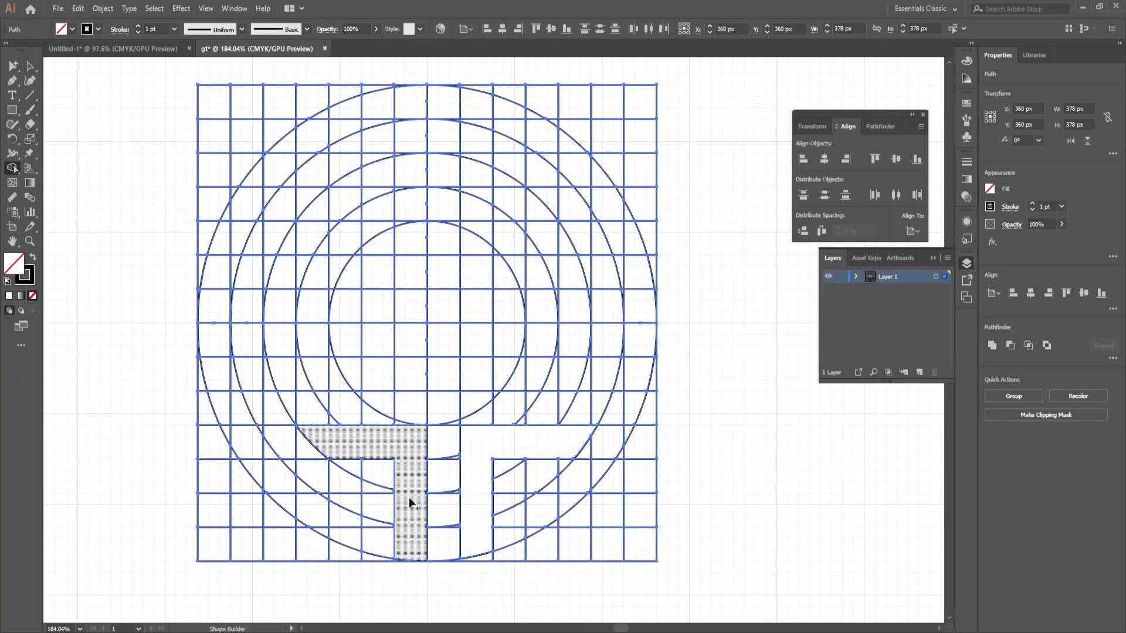
{"action": "mouse_move", "coordinate": [406, 544]}
{"action": "left_mouse_down"}
{"action": "mouse_move", "coordinate": [359, 523]}
{"action": "mouse_move", "coordinate": [337, 534]}
{"action": "mouse_move", "coordinate": [302, 488]}
{"action": "mouse_move", "coordinate": [319, 504]}
{"action": "mouse_move", "coordinate": [328, 531]}
{"action": "mouse_move", "coordinate": [317, 530]}
{"action": "mouse_move", "coordinate": [265, 451]}
{"action": "mouse_move", "coordinate": [255, 470]}
{"action": "mouse_move", "coordinate": [224, 415]}
{"action": "mouse_move", "coordinate": [225, 403]}
{"action": "mouse_move", "coordinate": [243, 418]}
{"action": "mouse_move", "coordinate": [242, 404]}
{"action": "mouse_move", "coordinate": [217, 373]}
{"action": "mouse_move", "coordinate": [216, 331]}
{"action": "mouse_move", "coordinate": [232, 357]}
{"action": "mouse_move", "coordinate": [223, 331]}
{"action": "left_mouse_up"}
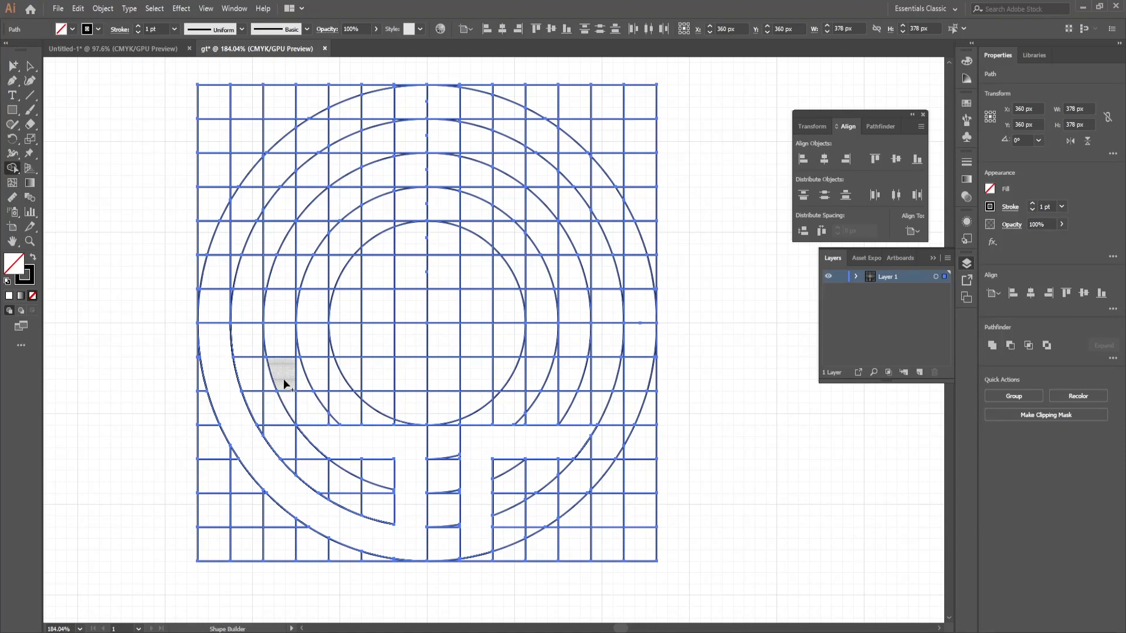
Step: Merge the lower crossbar with the curve leading into the right stem, and merge the row just above centre into one long bar
{"action": "left_click_drag", "start_coordinate": [294, 372], "coordinate": [497, 379]}
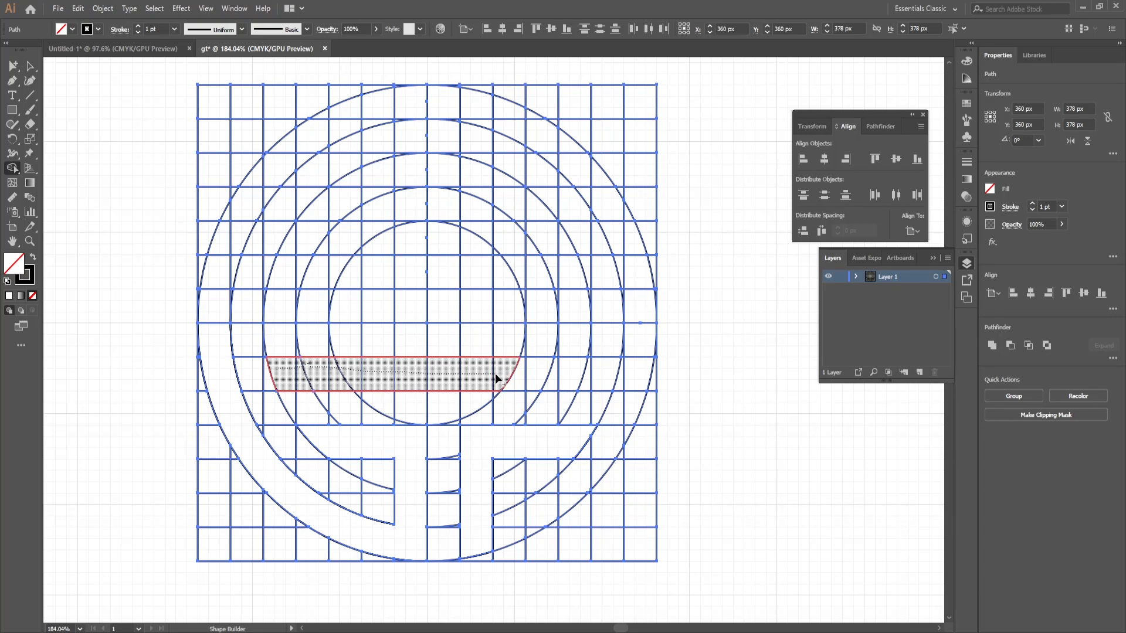
{"action": "left_click_drag", "start_coordinate": [580, 378], "coordinate": [591, 376]}
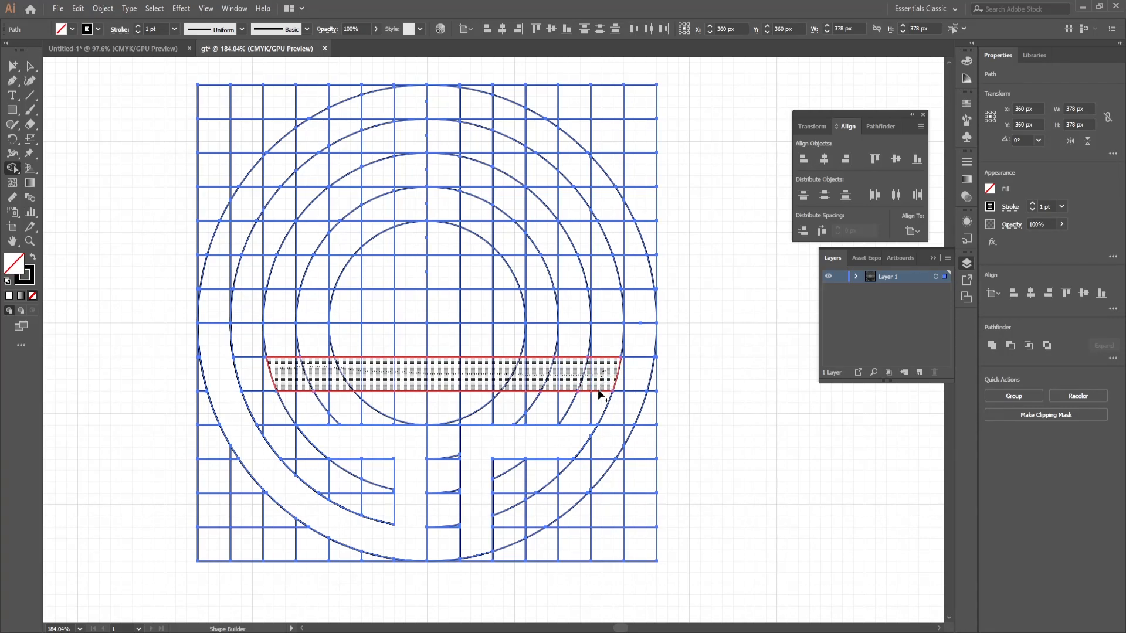
{"action": "left_click_drag", "start_coordinate": [580, 424], "coordinate": [510, 455]}
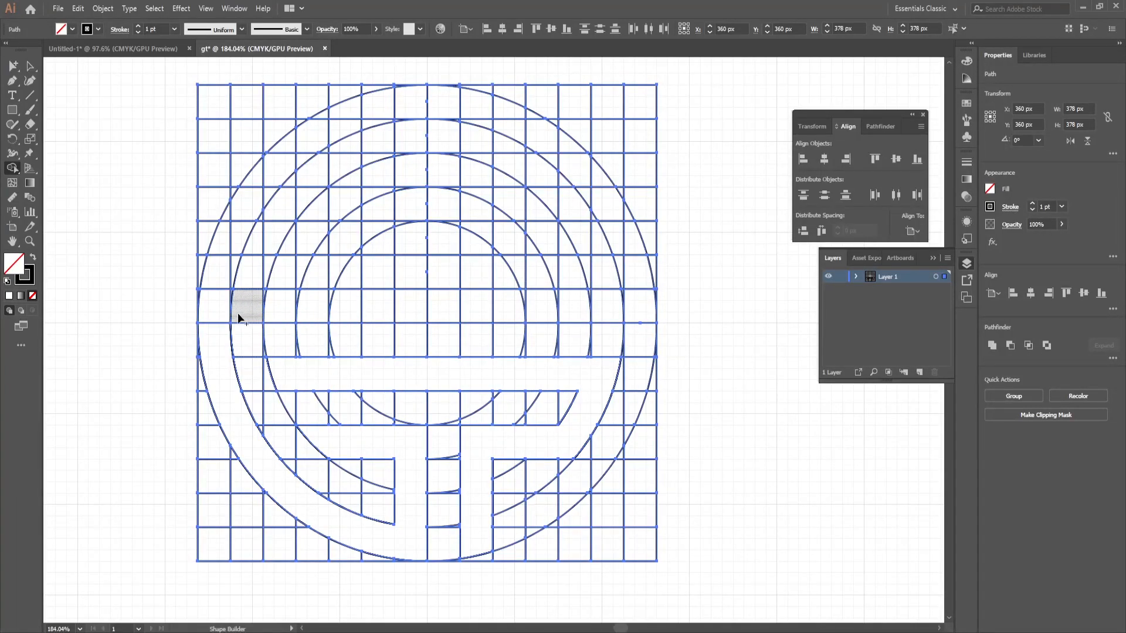
{"action": "left_click_drag", "start_coordinate": [218, 310], "coordinate": [222, 302]}
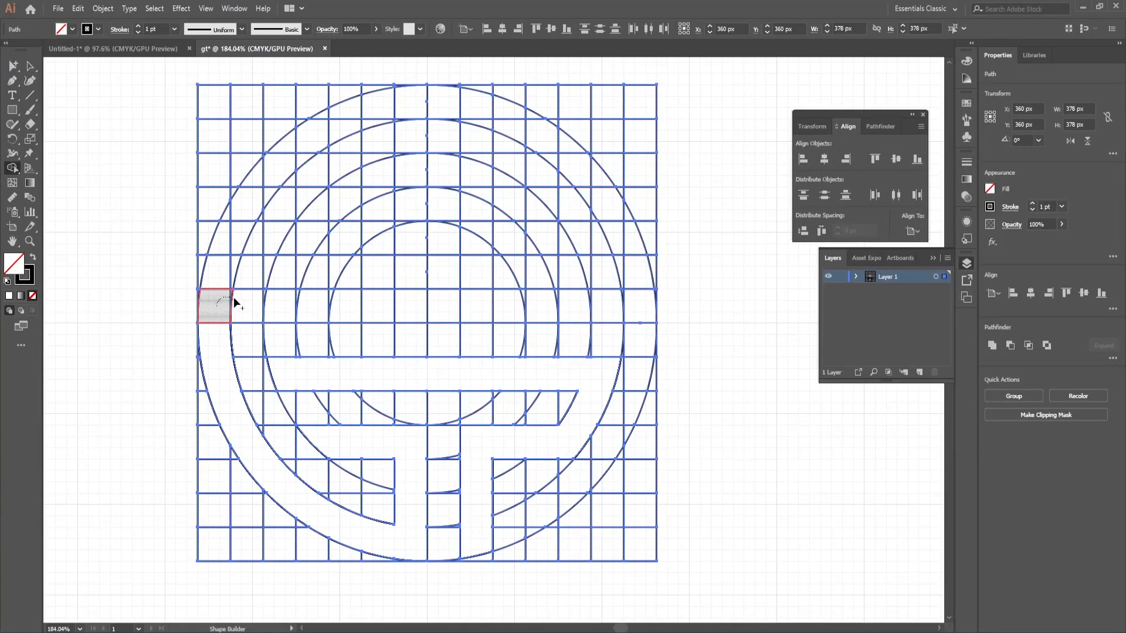
{"action": "mouse_move", "coordinate": [400, 301]}
{"action": "left_mouse_down"}
{"action": "mouse_move", "coordinate": [604, 306]}
{"action": "mouse_move", "coordinate": [242, 311]}
{"action": "left_mouse_up"}
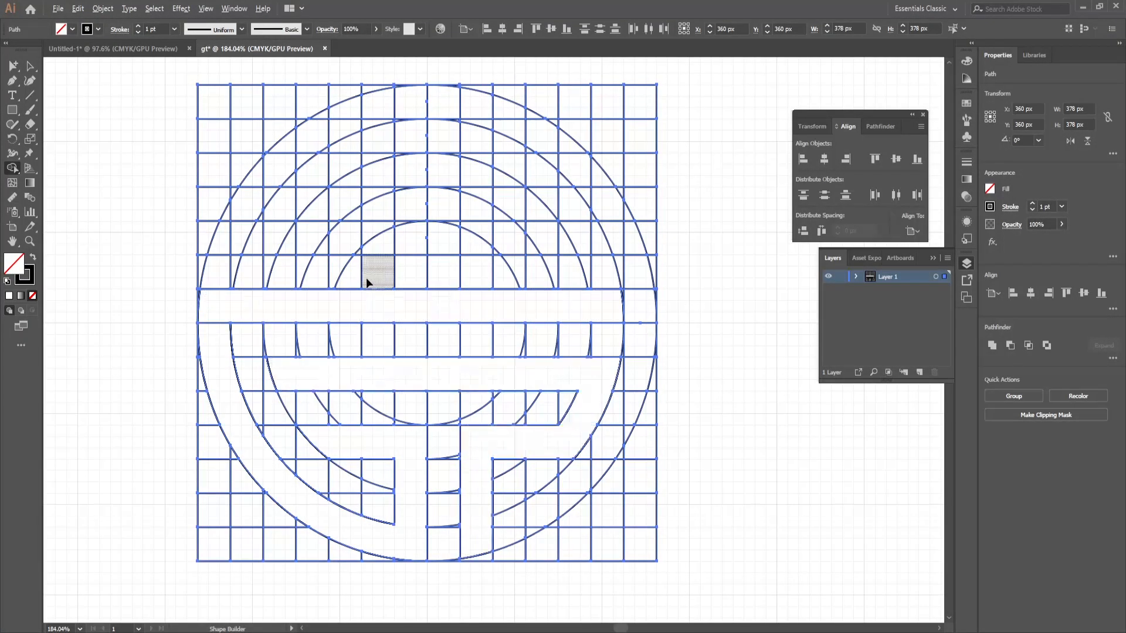
Step: Erase the leftover cells between the two stems, inside the lower-left curve and in the row beneath the long bar
{"action": "mouse_move", "coordinate": [385, 476]}
{"action": "left_mouse_down"}
{"action": "mouse_move", "coordinate": [381, 504]}
{"action": "mouse_move", "coordinate": [353, 473]}
{"action": "mouse_move", "coordinate": [350, 504]}
{"action": "mouse_move", "coordinate": [320, 464]}
{"action": "mouse_move", "coordinate": [282, 446]}
{"action": "mouse_move", "coordinate": [267, 416]}
{"action": "mouse_move", "coordinate": [382, 404]}
{"action": "mouse_move", "coordinate": [328, 422]}
{"action": "mouse_move", "coordinate": [359, 394]}
{"action": "mouse_move", "coordinate": [452, 407]}
{"action": "mouse_move", "coordinate": [405, 423]}
{"action": "mouse_move", "coordinate": [432, 407]}
{"action": "mouse_move", "coordinate": [497, 406]}
{"action": "mouse_move", "coordinate": [468, 421]}
{"action": "mouse_move", "coordinate": [409, 422]}
{"action": "mouse_move", "coordinate": [469, 401]}
{"action": "mouse_move", "coordinate": [563, 399]}
{"action": "mouse_move", "coordinate": [527, 422]}
{"action": "mouse_move", "coordinate": [454, 417]}
{"action": "mouse_move", "coordinate": [439, 436]}
{"action": "mouse_move", "coordinate": [455, 505]}
{"action": "mouse_move", "coordinate": [445, 587]}
{"action": "left_mouse_up"}
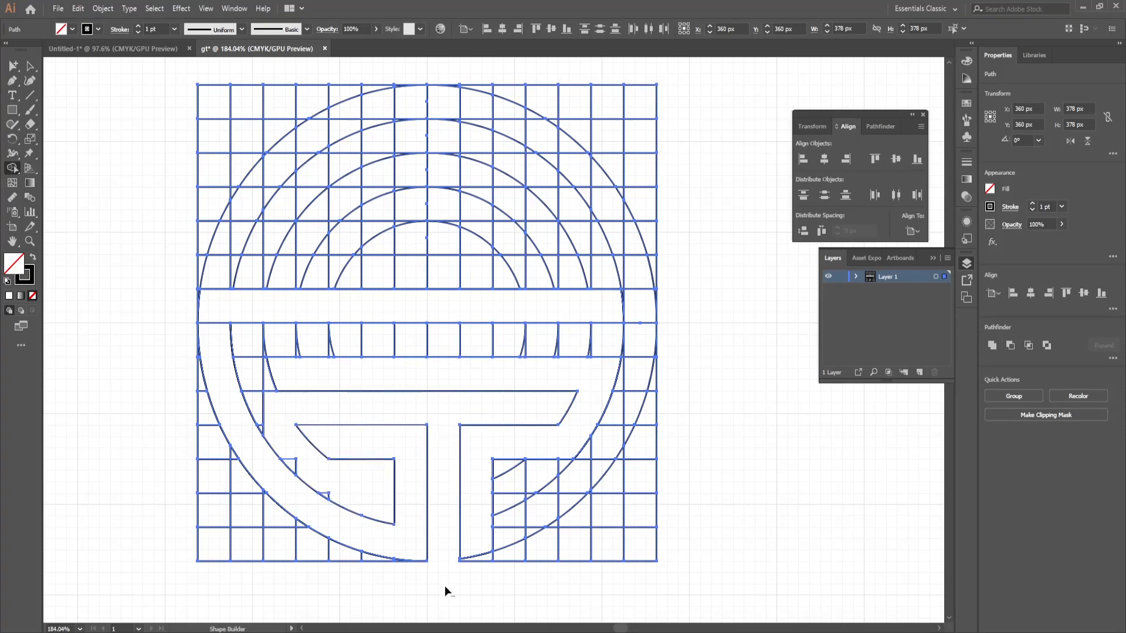
{"action": "mouse_move", "coordinate": [354, 491]}
{"action": "left_mouse_down"}
{"action": "mouse_move", "coordinate": [325, 495]}
{"action": "mouse_move", "coordinate": [262, 433]}
{"action": "mouse_move", "coordinate": [258, 415]}
{"action": "mouse_move", "coordinate": [293, 437]}
{"action": "mouse_move", "coordinate": [249, 350]}
{"action": "mouse_move", "coordinate": [260, 356]}
{"action": "left_mouse_up"}
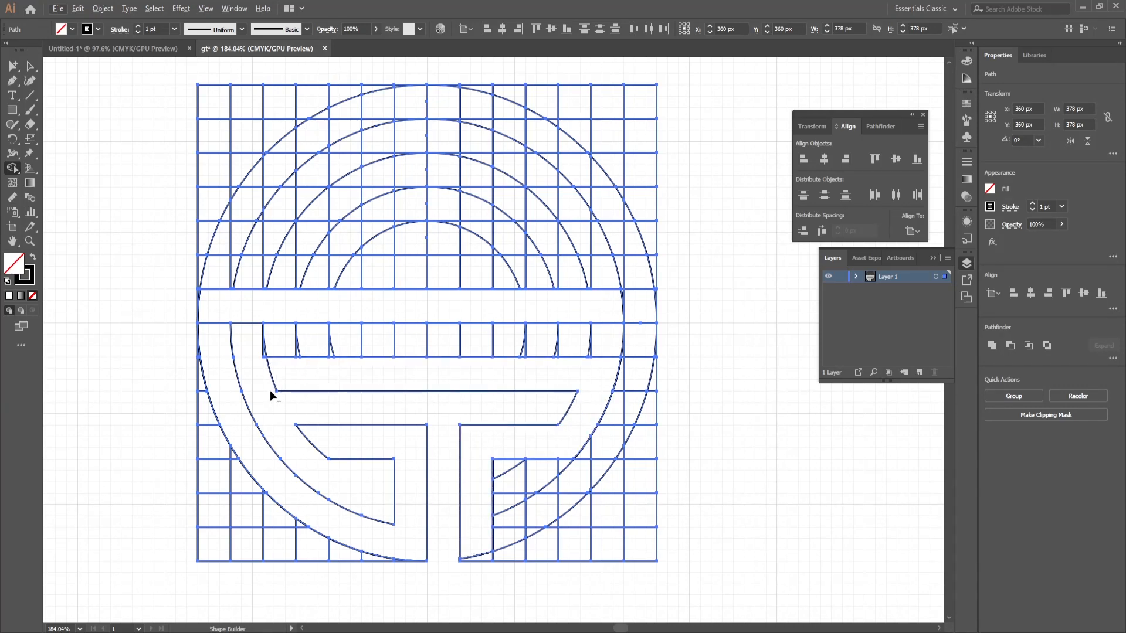
{"action": "left_click_drag", "start_coordinate": [256, 343], "coordinate": [306, 377]}
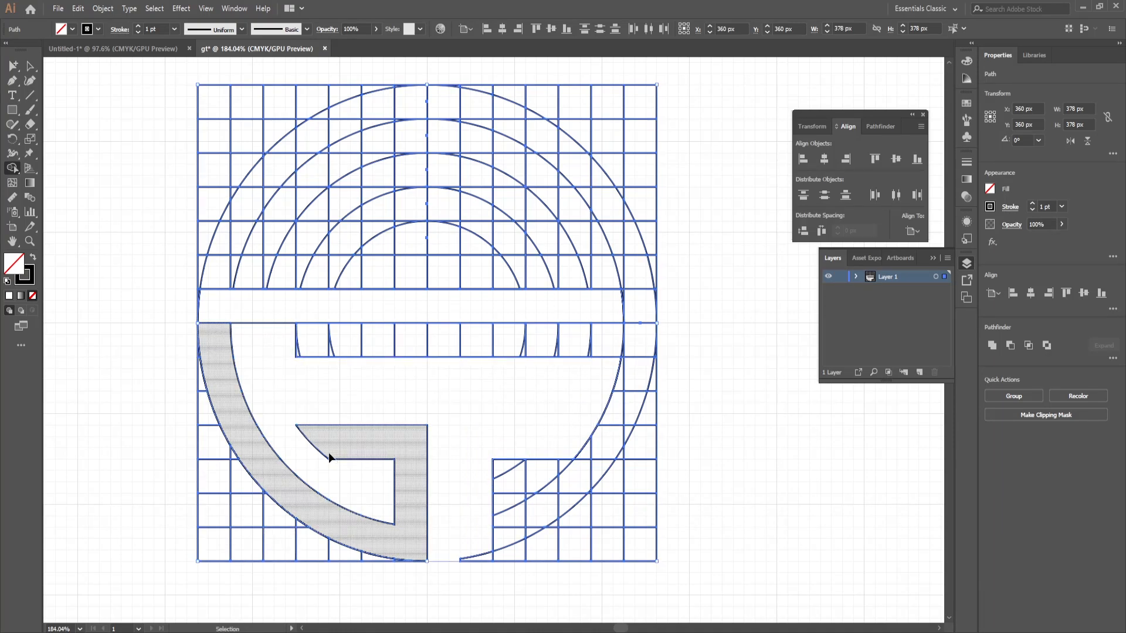
{"action": "key", "text": "ctrl+z"}
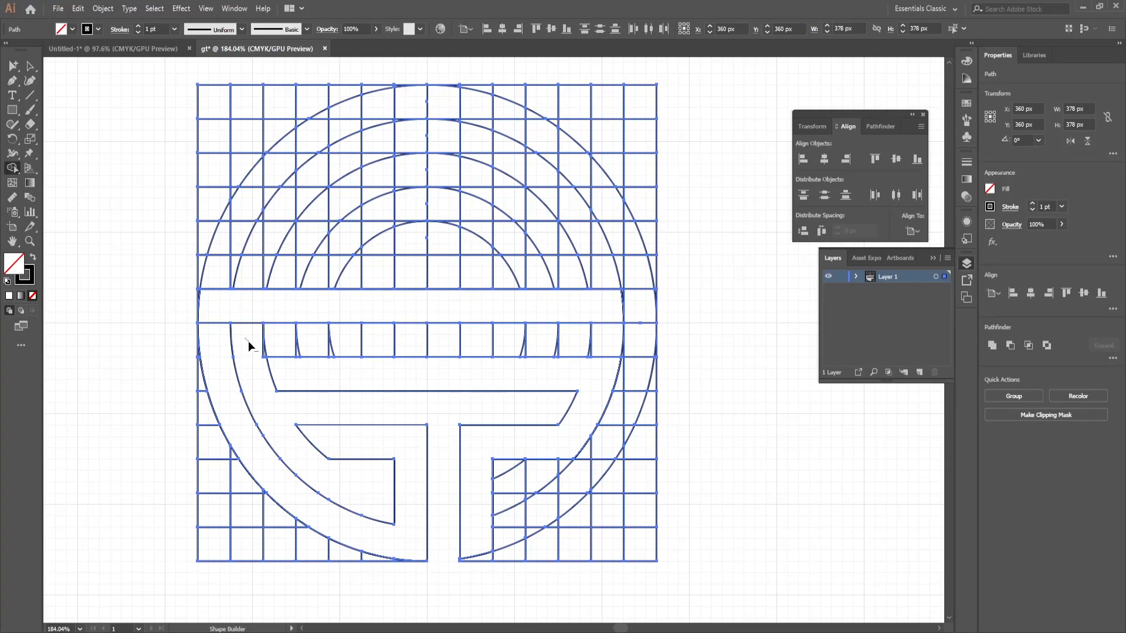
{"action": "left_click_drag", "start_coordinate": [254, 341], "coordinate": [259, 346]}
{"action": "left_click_drag", "start_coordinate": [360, 349], "coordinate": [545, 339]}
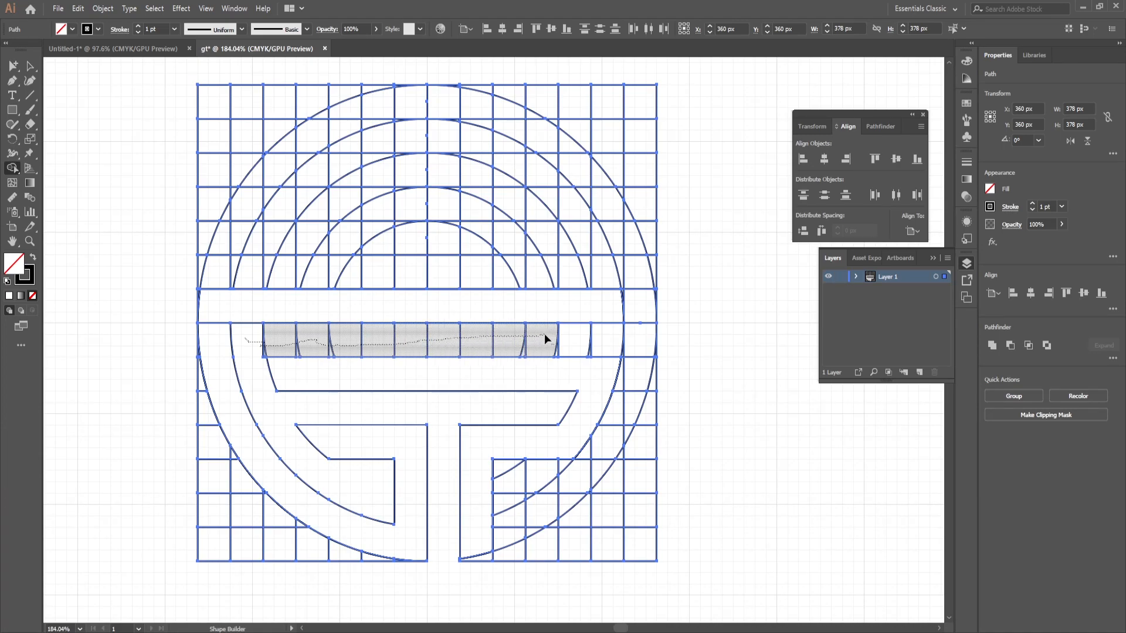
{"action": "left_click_drag", "start_coordinate": [546, 339], "coordinate": [567, 340]}
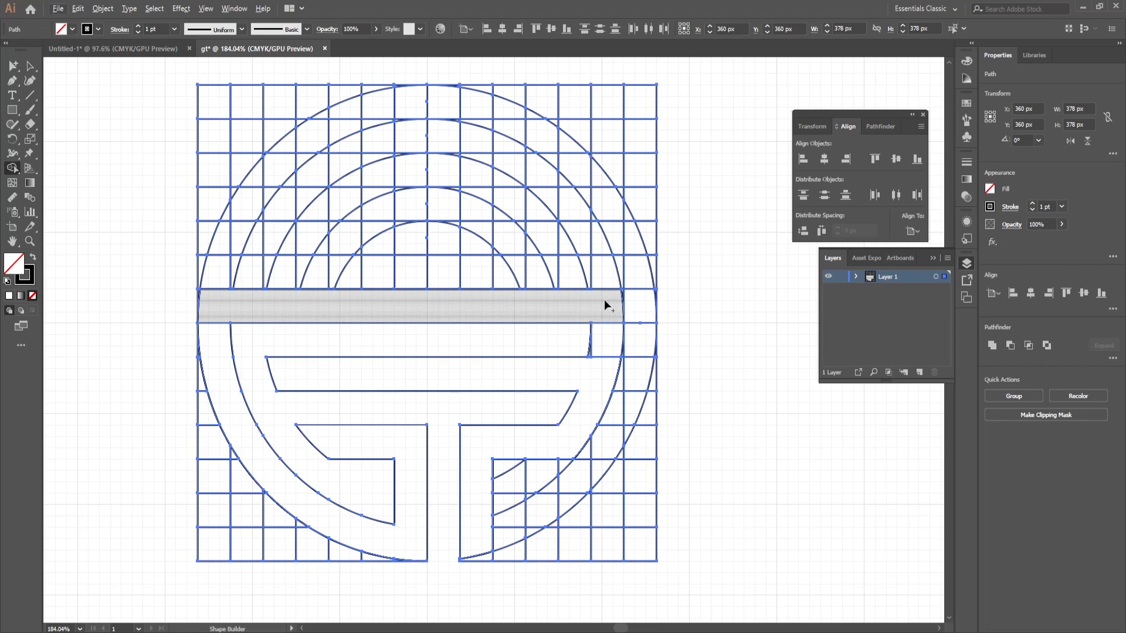
Step: Erase the row of cells above the long bar and the leftover cells and arc at its right end
{"action": "mouse_move", "coordinate": [604, 299]}
{"action": "left_mouse_down"}
{"action": "mouse_move", "coordinate": [600, 322]}
{"action": "mouse_move", "coordinate": [604, 312]}
{"action": "left_mouse_up"}
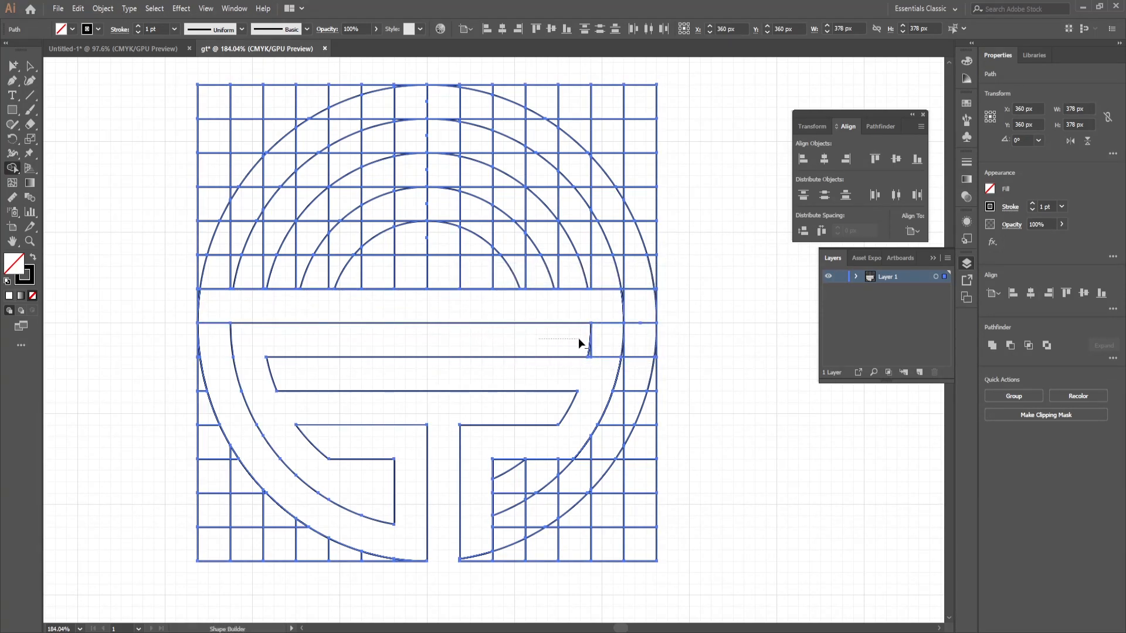
{"action": "mouse_move", "coordinate": [648, 340]}
{"action": "left_mouse_down"}
{"action": "mouse_move", "coordinate": [656, 336]}
{"action": "mouse_move", "coordinate": [647, 330]}
{"action": "mouse_move", "coordinate": [635, 345]}
{"action": "mouse_move", "coordinate": [646, 307]}
{"action": "mouse_move", "coordinate": [634, 272]}
{"action": "mouse_move", "coordinate": [278, 268]}
{"action": "mouse_move", "coordinate": [176, 298]}
{"action": "left_mouse_up"}
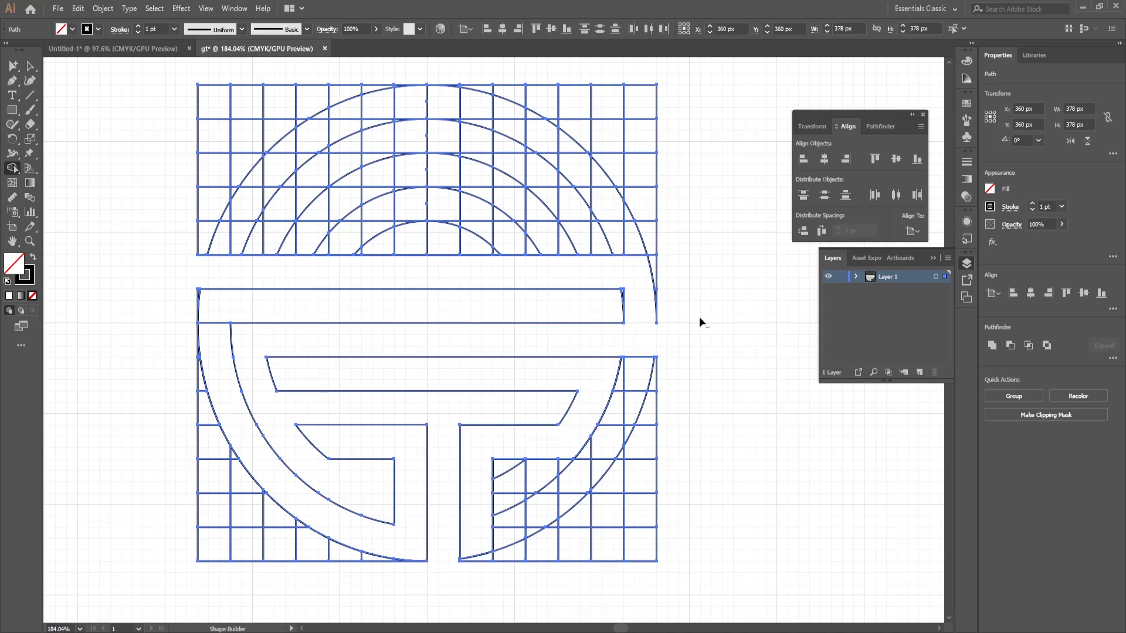
{"action": "left_click_drag", "start_coordinate": [653, 316], "coordinate": [654, 318]}
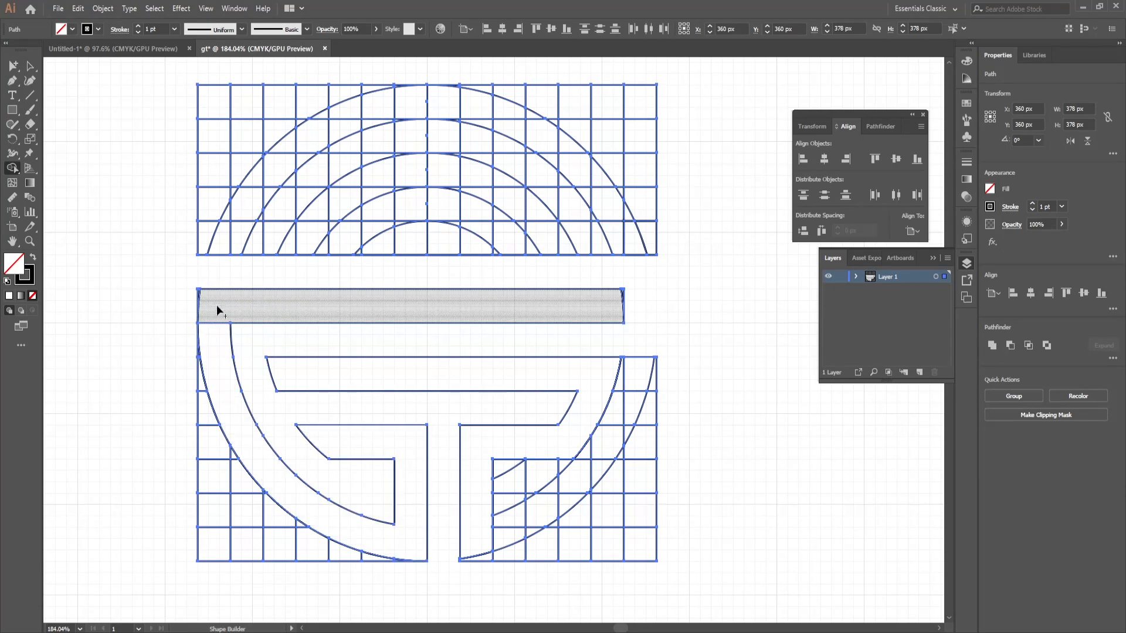
Step: Merge the long bar with the G's outer curve and erase the slivers outside the curve's upper-left edge
{"action": "left_click_drag", "start_coordinate": [219, 302], "coordinate": [216, 356]}
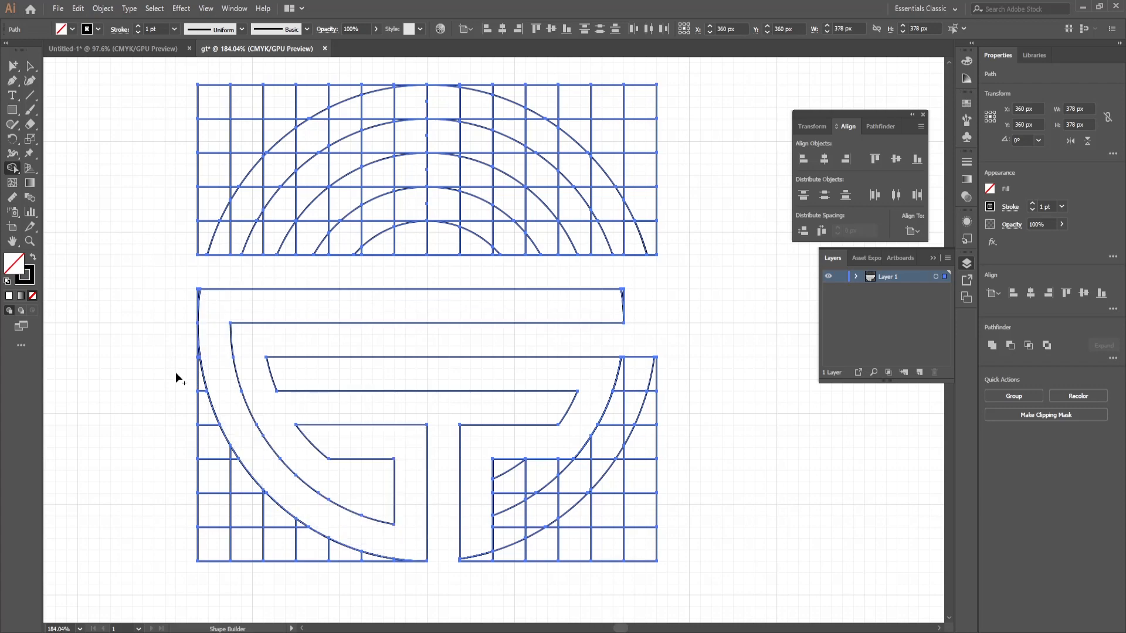
{"action": "left_click", "coordinate": [199, 296], "text": "alt"}
{"action": "left_click_drag", "start_coordinate": [197, 368], "coordinate": [196, 350]}
{"action": "mouse_move", "coordinate": [200, 397]}
{"action": "left_mouse_down"}
{"action": "mouse_move", "coordinate": [219, 526]}
{"action": "mouse_move", "coordinate": [244, 549]}
{"action": "mouse_move", "coordinate": [234, 458]}
{"action": "mouse_move", "coordinate": [222, 522]}
{"action": "mouse_move", "coordinate": [249, 536]}
{"action": "mouse_move", "coordinate": [267, 512]}
{"action": "mouse_move", "coordinate": [300, 527]}
{"action": "left_mouse_up"}
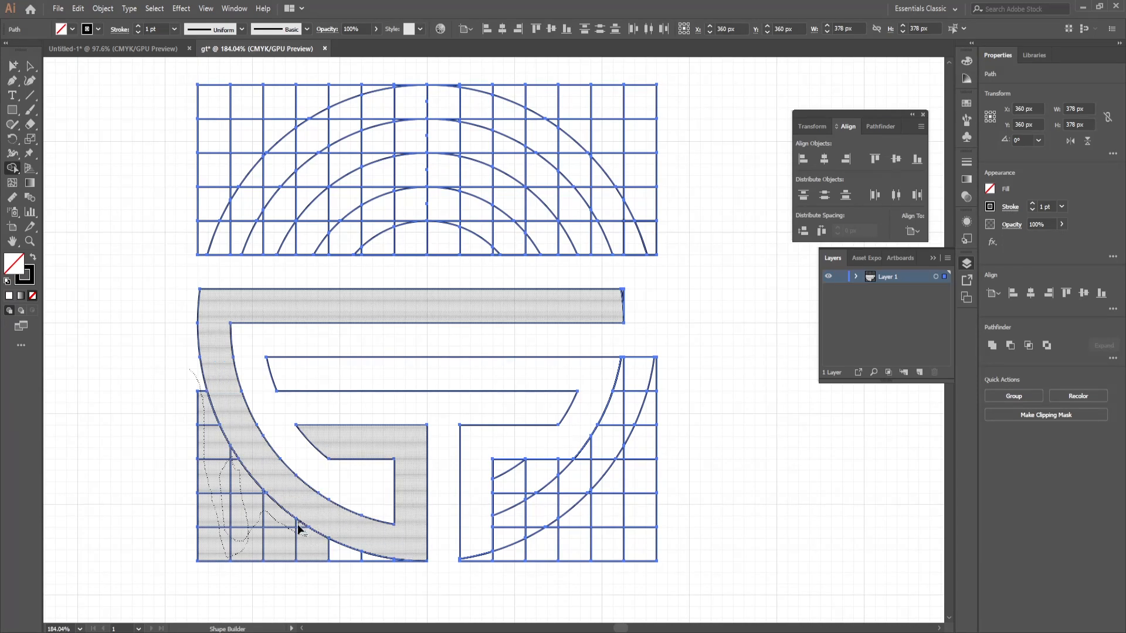
{"action": "left_click_drag", "start_coordinate": [298, 528], "coordinate": [300, 530]}
{"action": "key", "text": "ctrl+z"}
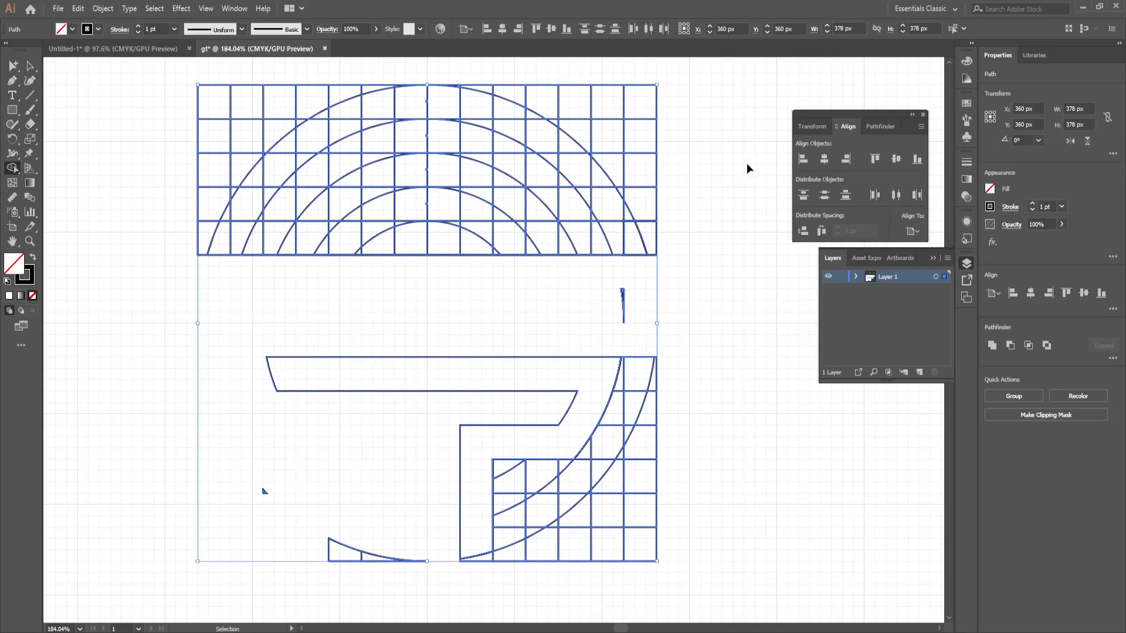
Step: Erase the grid cells outside the G's lower-left outer curve down to its base
{"action": "mouse_move", "coordinate": [185, 367]}
{"action": "left_mouse_down"}
{"action": "mouse_move", "coordinate": [207, 430]}
{"action": "mouse_move", "coordinate": [245, 478]}
{"action": "mouse_move", "coordinate": [245, 496]}
{"action": "mouse_move", "coordinate": [210, 479]}
{"action": "mouse_move", "coordinate": [209, 560]}
{"action": "left_mouse_up"}
{"action": "mouse_move", "coordinate": [267, 534]}
{"action": "left_mouse_down"}
{"action": "mouse_move", "coordinate": [274, 512]}
{"action": "mouse_move", "coordinate": [274, 535]}
{"action": "left_mouse_up"}
{"action": "left_click_drag", "start_coordinate": [261, 493], "coordinate": [262, 492]}
{"action": "mouse_move", "coordinate": [297, 527]}
{"action": "left_mouse_down"}
{"action": "mouse_move", "coordinate": [331, 558]}
{"action": "mouse_move", "coordinate": [365, 558]}
{"action": "left_mouse_up"}
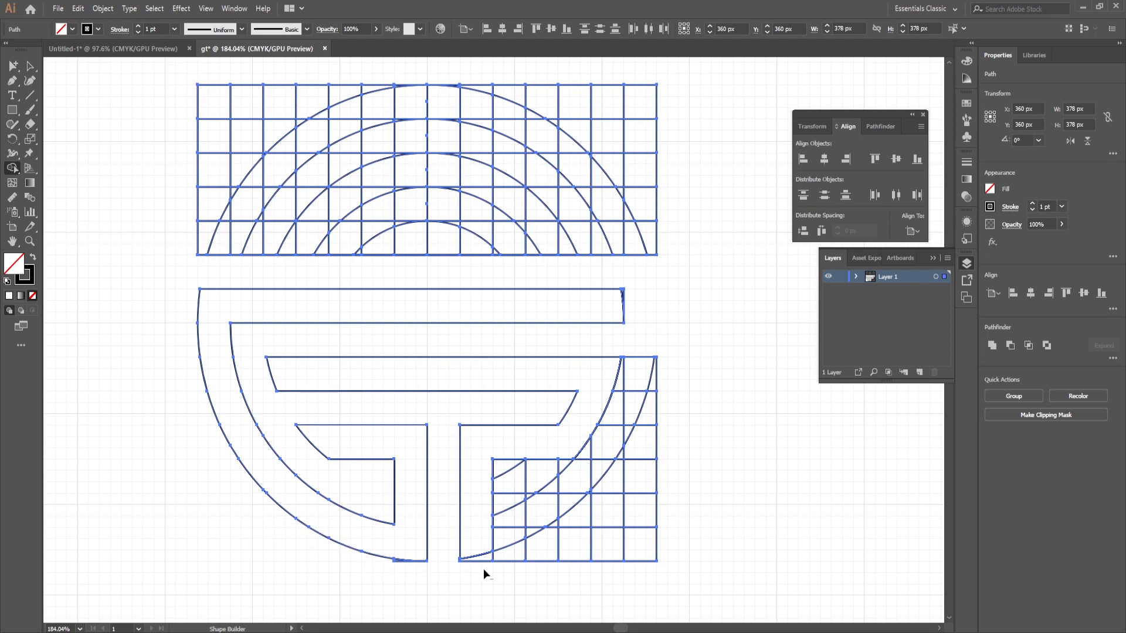
Step: Erase all leftover grid cells and arcs outside the T's right arm and stem in the lower-right quarter
{"action": "mouse_move", "coordinate": [658, 382]}
{"action": "left_mouse_down"}
{"action": "mouse_move", "coordinate": [604, 487]}
{"action": "mouse_move", "coordinate": [553, 535]}
{"action": "mouse_move", "coordinate": [480, 563]}
{"action": "mouse_move", "coordinate": [602, 568]}
{"action": "left_mouse_up"}
{"action": "mouse_move", "coordinate": [651, 498]}
{"action": "left_mouse_down"}
{"action": "mouse_move", "coordinate": [646, 560]}
{"action": "mouse_move", "coordinate": [680, 493]}
{"action": "left_mouse_up"}
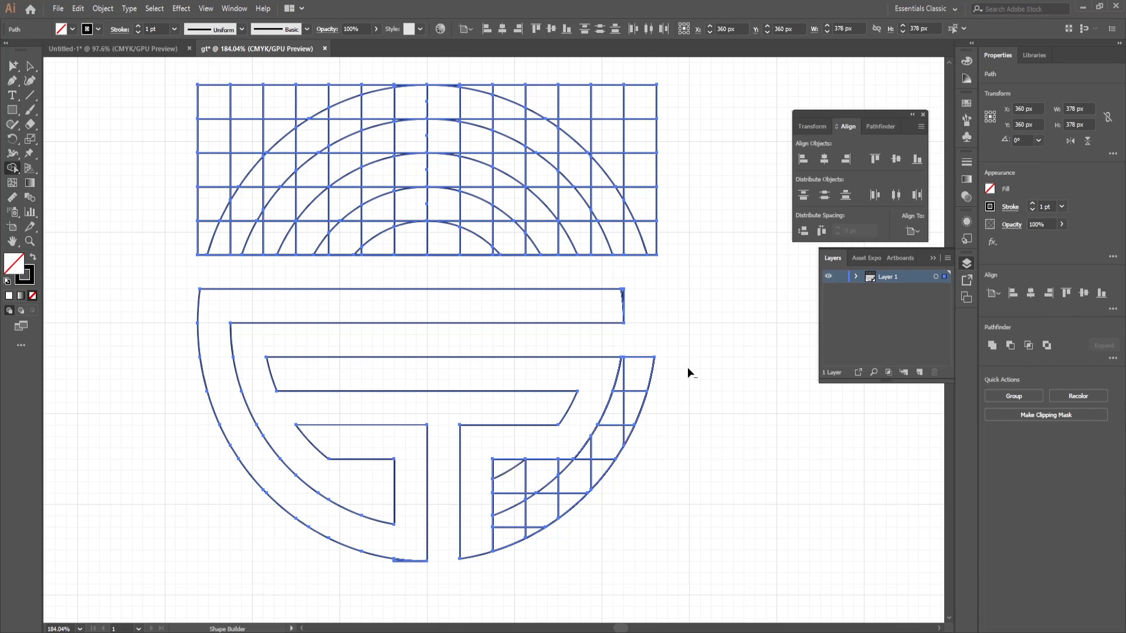
{"action": "mouse_move", "coordinate": [649, 357]}
{"action": "left_mouse_down"}
{"action": "mouse_move", "coordinate": [582, 468]}
{"action": "mouse_move", "coordinate": [565, 478]}
{"action": "mouse_move", "coordinate": [508, 470]}
{"action": "mouse_move", "coordinate": [507, 531]}
{"action": "mouse_move", "coordinate": [517, 548]}
{"action": "mouse_move", "coordinate": [552, 483]}
{"action": "mouse_move", "coordinate": [527, 496]}
{"action": "mouse_move", "coordinate": [601, 474]}
{"action": "mouse_move", "coordinate": [628, 447]}
{"action": "mouse_move", "coordinate": [638, 404]}
{"action": "mouse_move", "coordinate": [623, 376]}
{"action": "mouse_move", "coordinate": [597, 498]}
{"action": "left_mouse_up"}
{"action": "left_click_drag", "start_coordinate": [510, 551], "coordinate": [509, 551]}
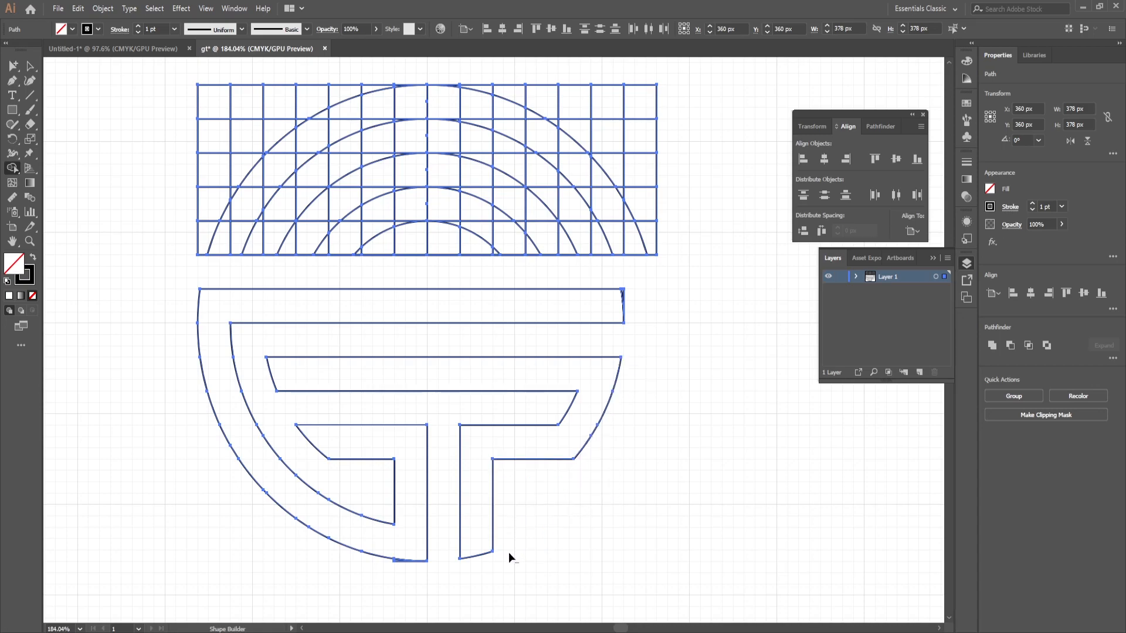
Step: Select and delete the unused upper half of the grid and arcs above the monogram
{"action": "key", "text": "v"}
{"action": "left_click_drag", "start_coordinate": [139, 83], "coordinate": [685, 270]}
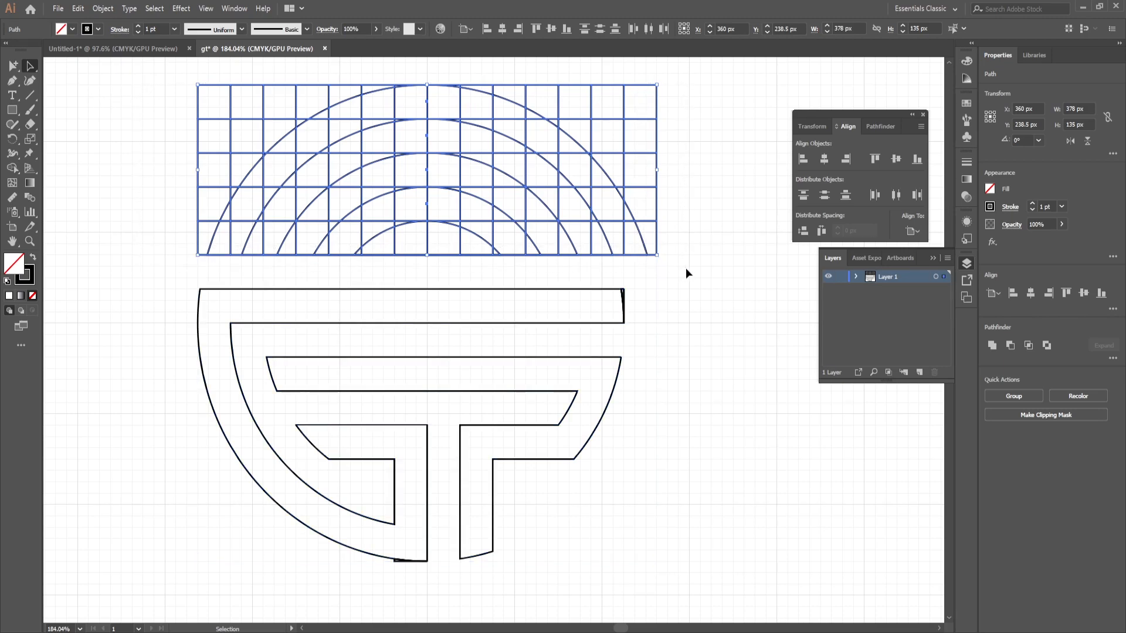
{"action": "key", "text": "Delete"}
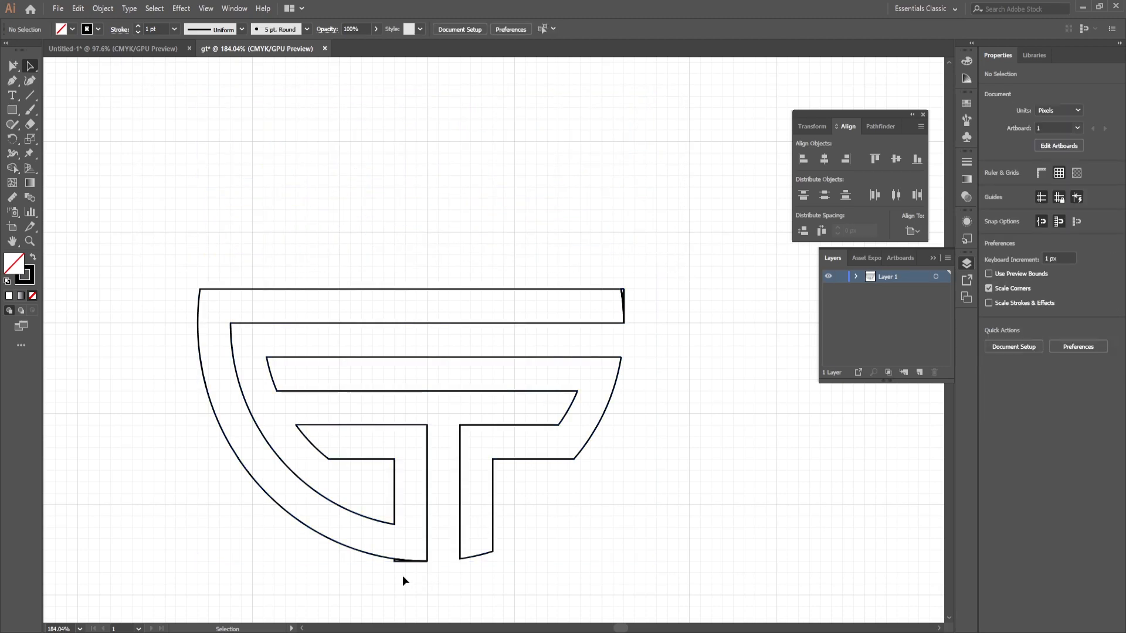
Step: Erase the sliver beneath the G's stem and merge the slivers at the right end of the long bar with Shape Builder
{"action": "left_click", "coordinate": [394, 563]}
{"action": "left_click", "coordinate": [420, 566]}
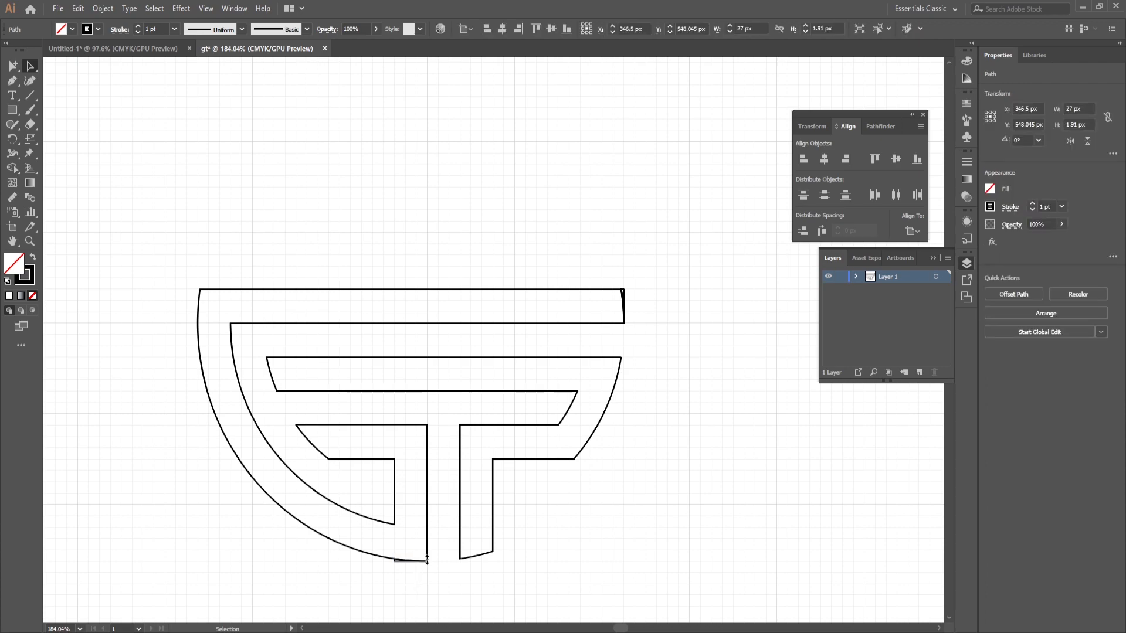
{"action": "left_click", "coordinate": [397, 563]}
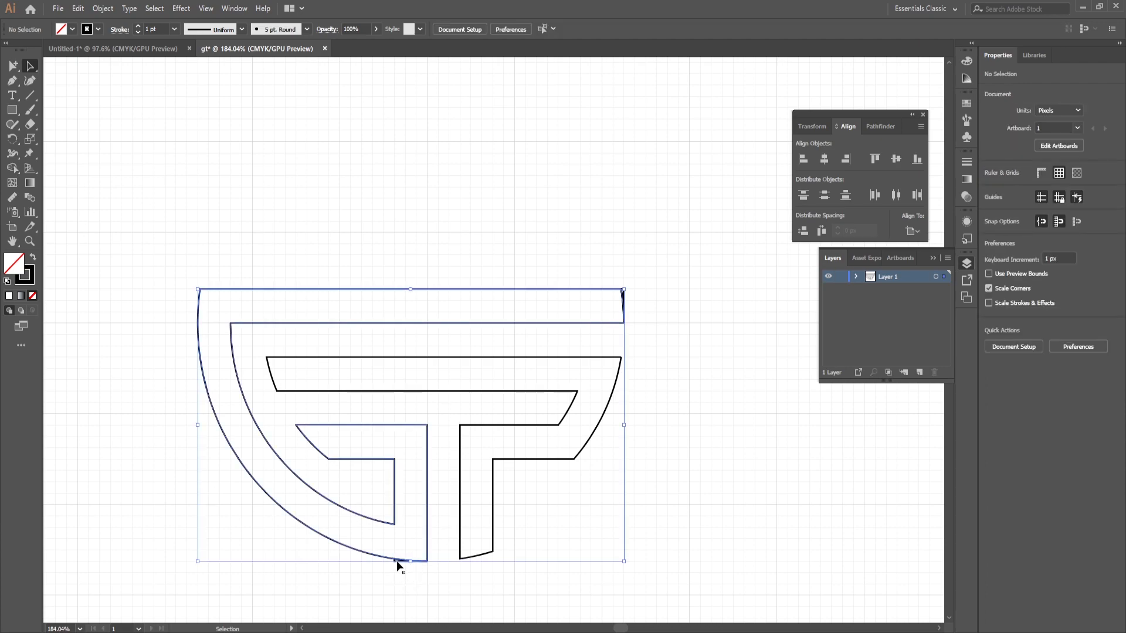
{"action": "left_click", "coordinate": [359, 566]}
{"action": "left_click", "coordinate": [12, 154]}
{"action": "left_click", "coordinate": [29, 66]}
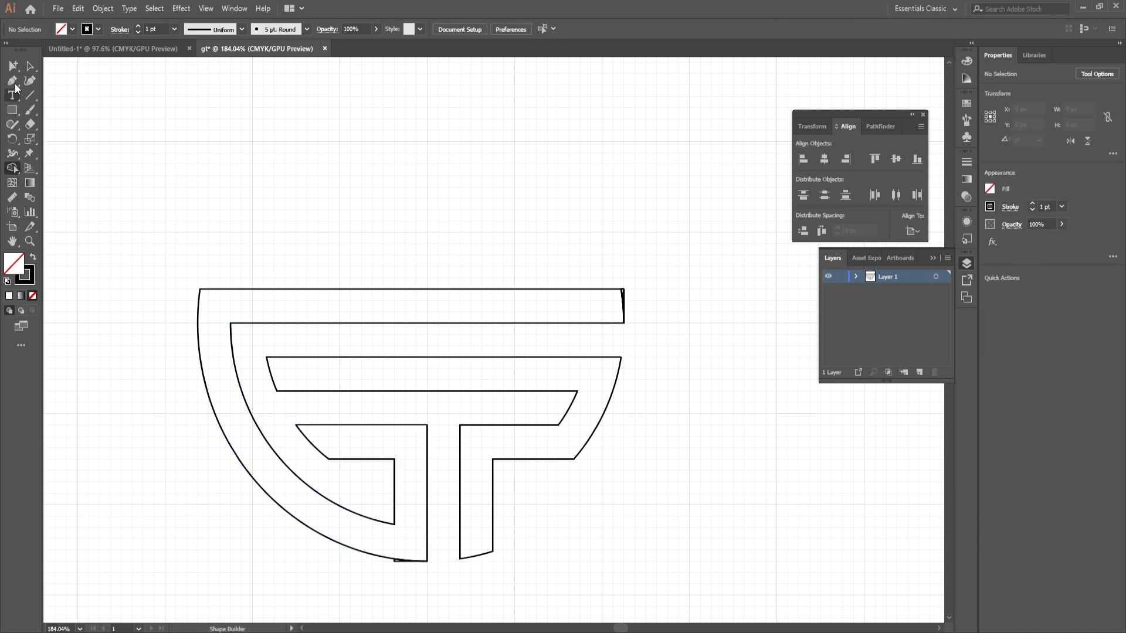
{"action": "left_click_drag", "start_coordinate": [642, 548], "coordinate": [159, 176]}
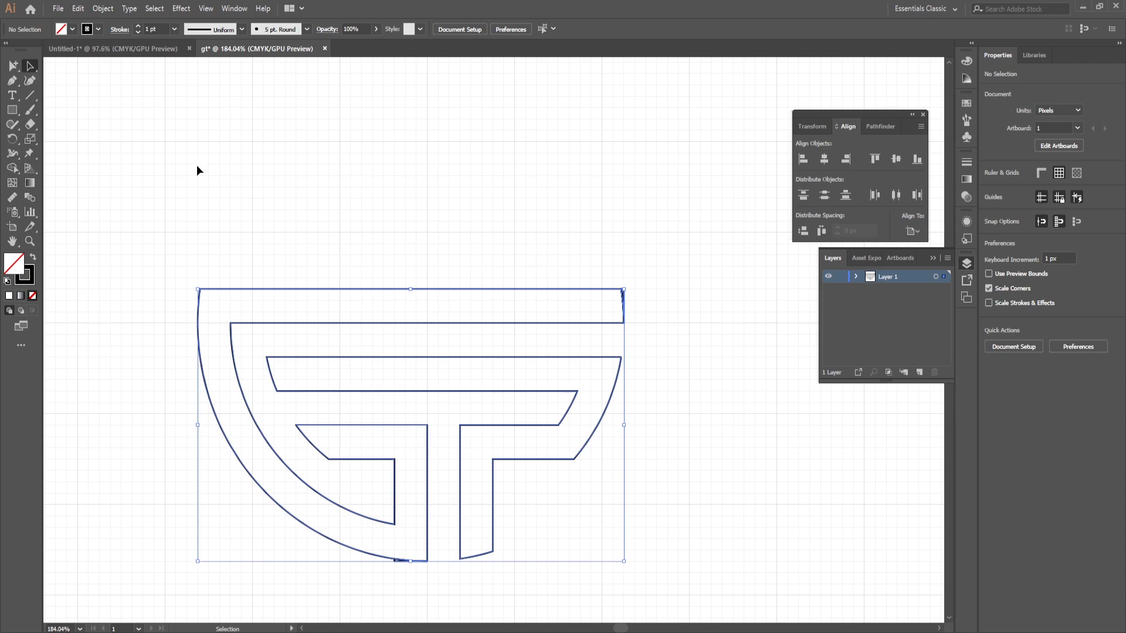
{"action": "left_click_drag", "start_coordinate": [658, 513], "coordinate": [672, 589]}
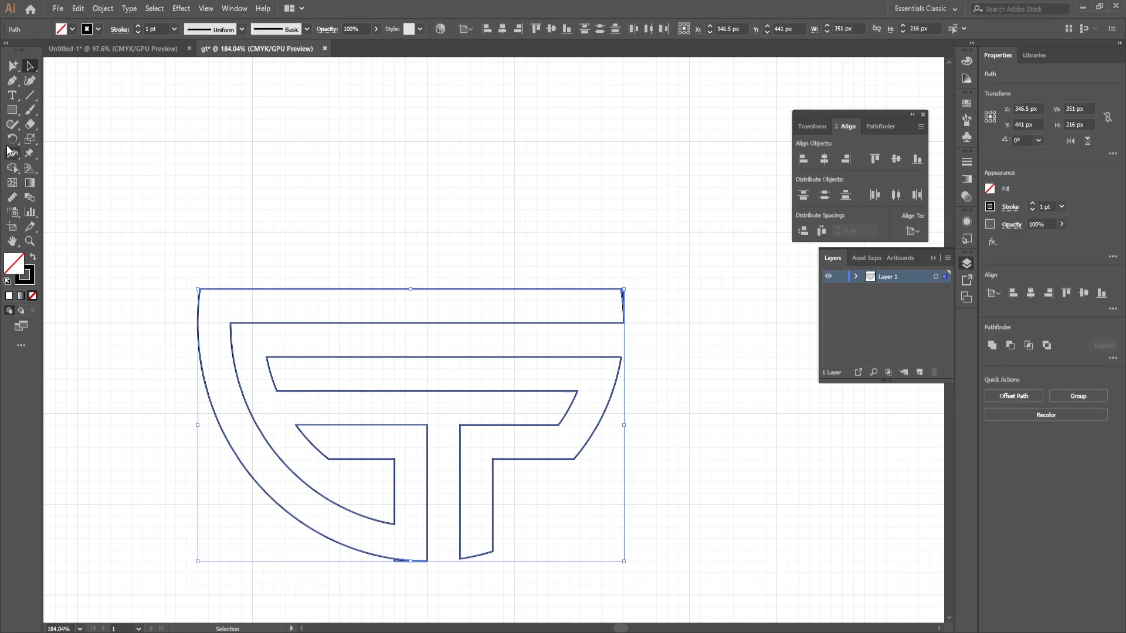
{"action": "left_click", "coordinate": [12, 168]}
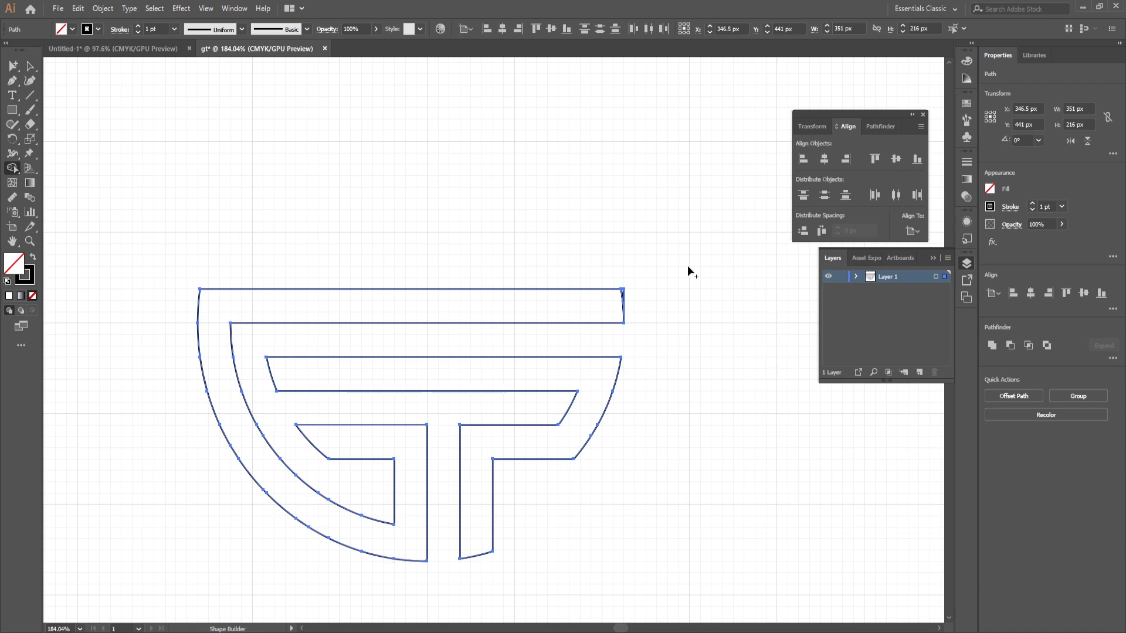
{"action": "left_click_drag", "start_coordinate": [559, 298], "coordinate": [628, 301]}
Step: Unite the monogram's pieces with Pathfinder and swap fill and stroke to get a solid black fill without outline
{"action": "left_click", "coordinate": [30, 66]}
{"action": "left_click_drag", "start_coordinate": [133, 144], "coordinate": [592, 555]}
{"action": "left_click", "coordinate": [991, 345]}
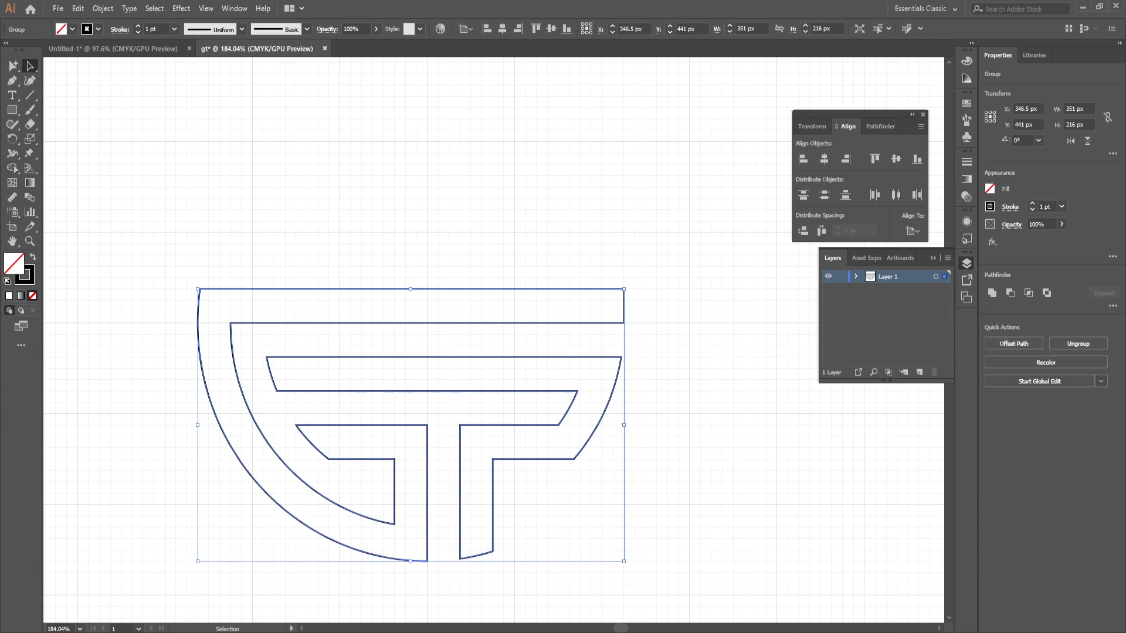
{"action": "left_click", "coordinate": [33, 257]}
{"action": "left_click", "coordinate": [522, 257]}
Step: Hide the grid and turn off Snap to Grid
{"action": "left_click_drag", "start_coordinate": [522, 257], "coordinate": [407, 314]}
{"action": "left_click_drag", "start_coordinate": [589, 212], "coordinate": [507, 239]}
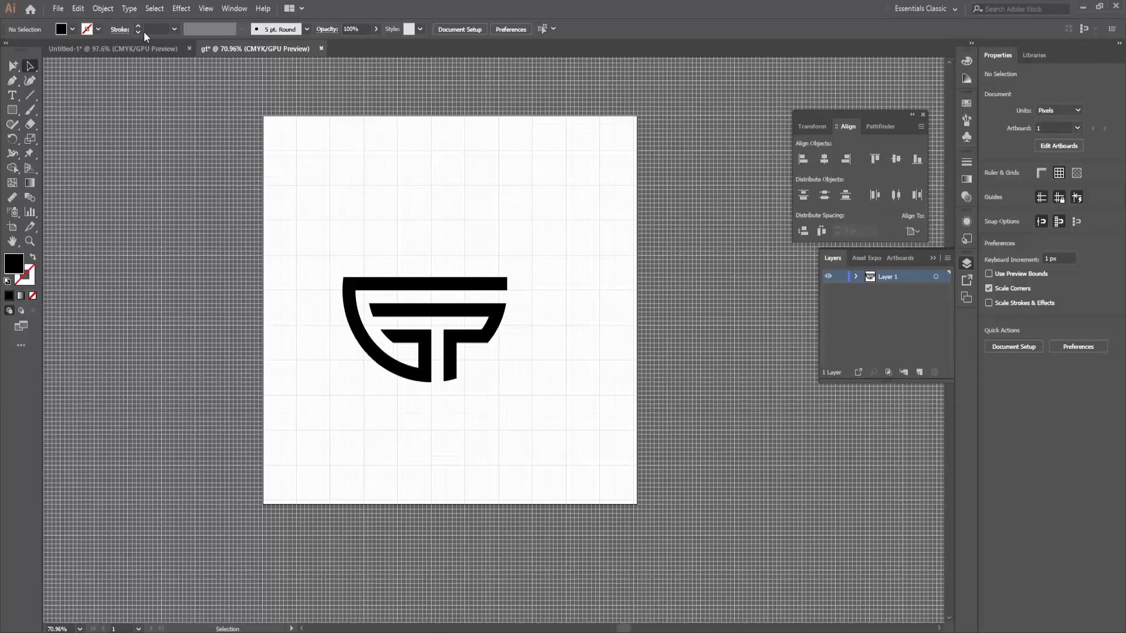
{"action": "left_click", "coordinate": [206, 8]}
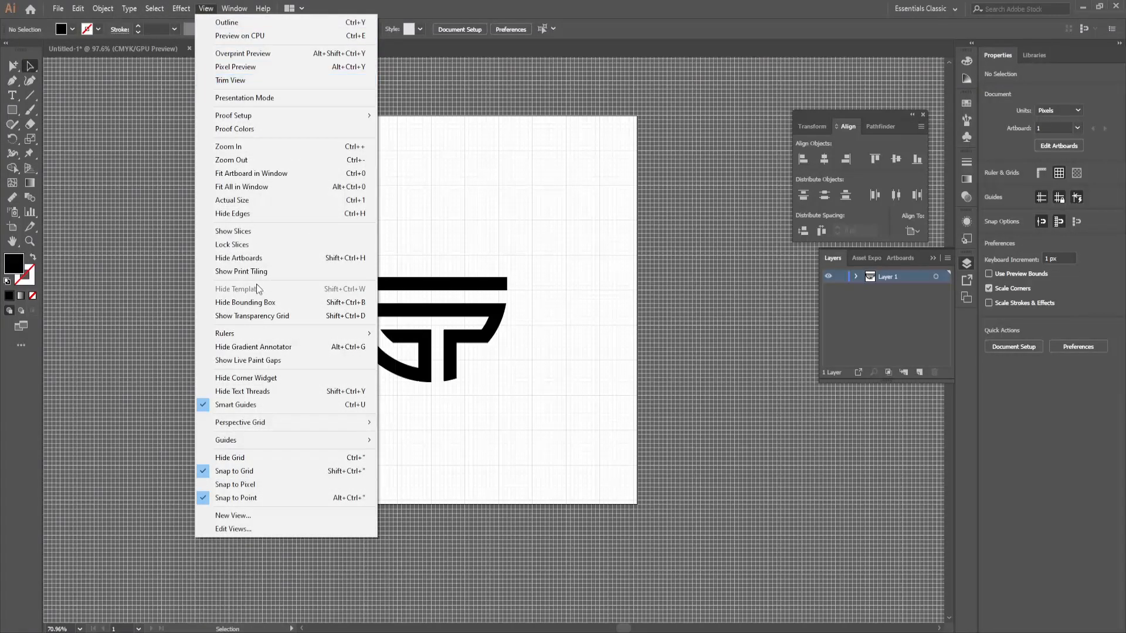
{"action": "left_click", "coordinate": [267, 458]}
{"action": "left_click", "coordinate": [206, 8]}
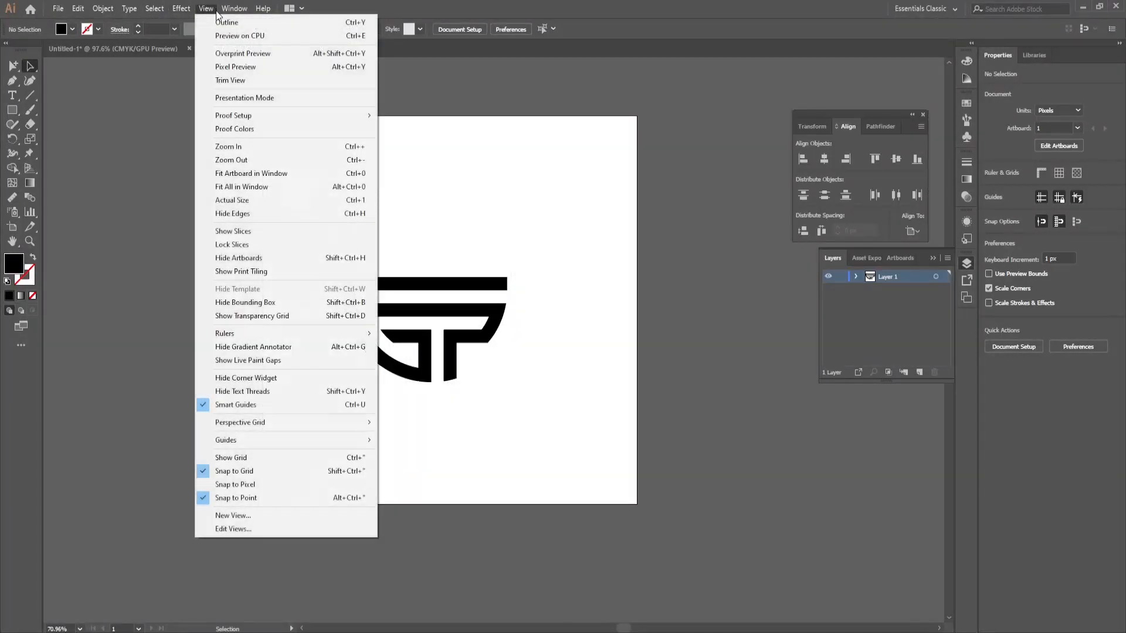
{"action": "left_click", "coordinate": [259, 473]}
Step: Move the GT monogram upward and towards the artboard's horizontal centre
{"action": "left_click", "coordinate": [470, 346]}
{"action": "left_click_drag", "start_coordinate": [506, 277], "coordinate": [476, 309]}
{"action": "left_click", "coordinate": [435, 286]}
{"action": "left_click", "coordinate": [515, 171]}
{"action": "left_click_drag", "start_coordinate": [491, 265], "coordinate": [518, 305]}
{"action": "left_click_drag", "start_coordinate": [507, 457], "coordinate": [438, 303]}
{"action": "left_click_drag", "start_coordinate": [356, 271], "coordinate": [369, 283]}
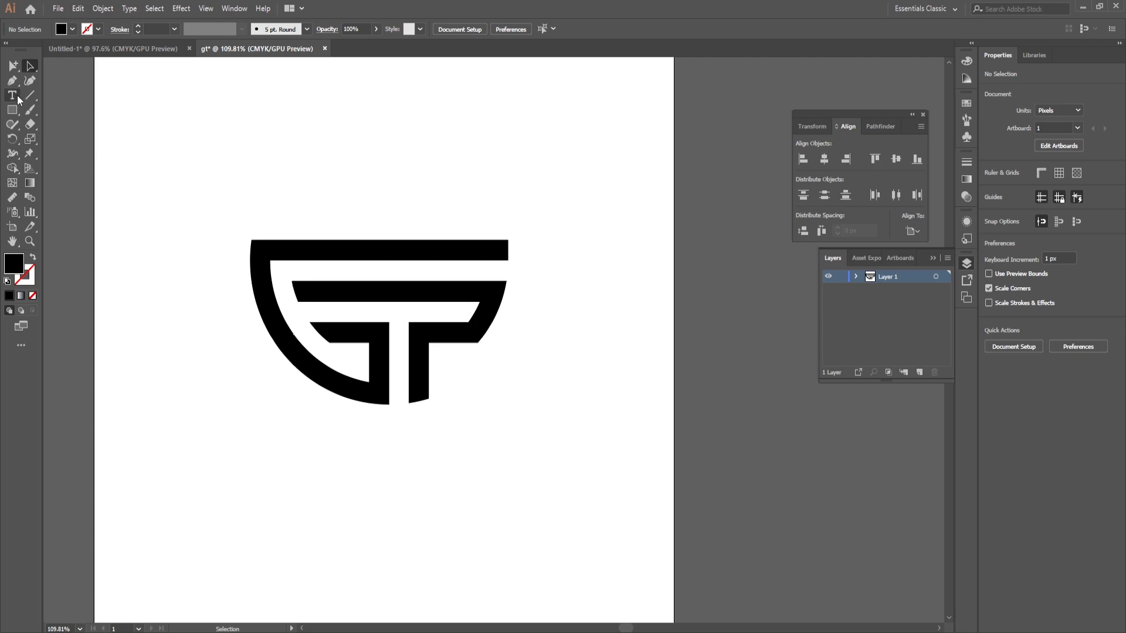
Step: Add a text object reading "GraceTimes" below the monogram with the Type tool
{"action": "left_click", "coordinate": [267, 448]}
{"action": "key", "text": "Escape"}
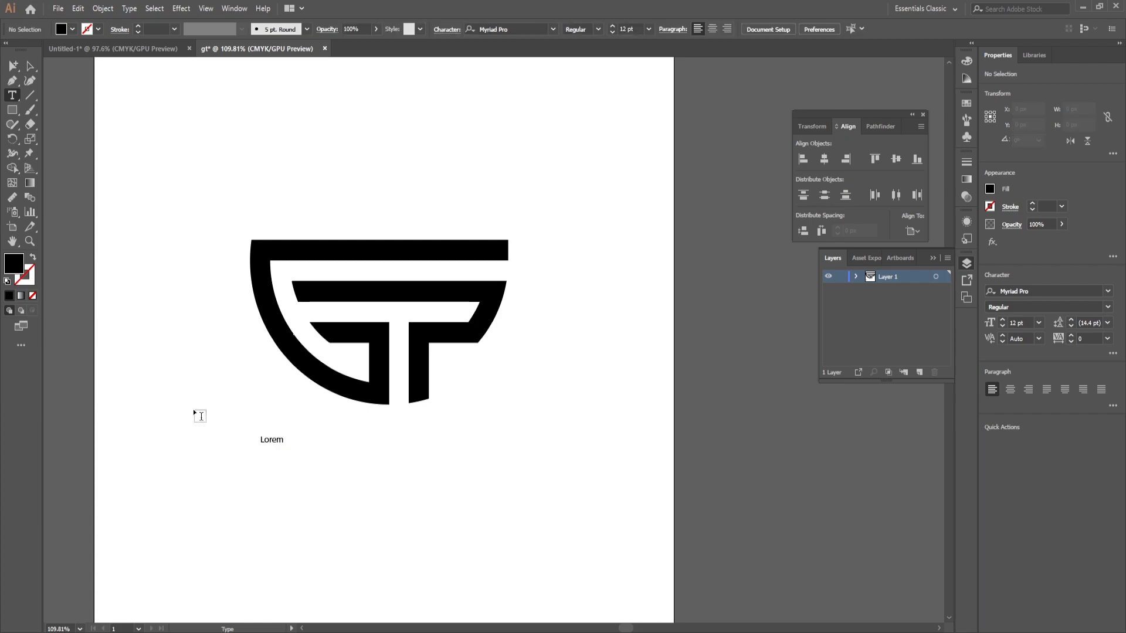
{"action": "left_click", "coordinate": [201, 413]}
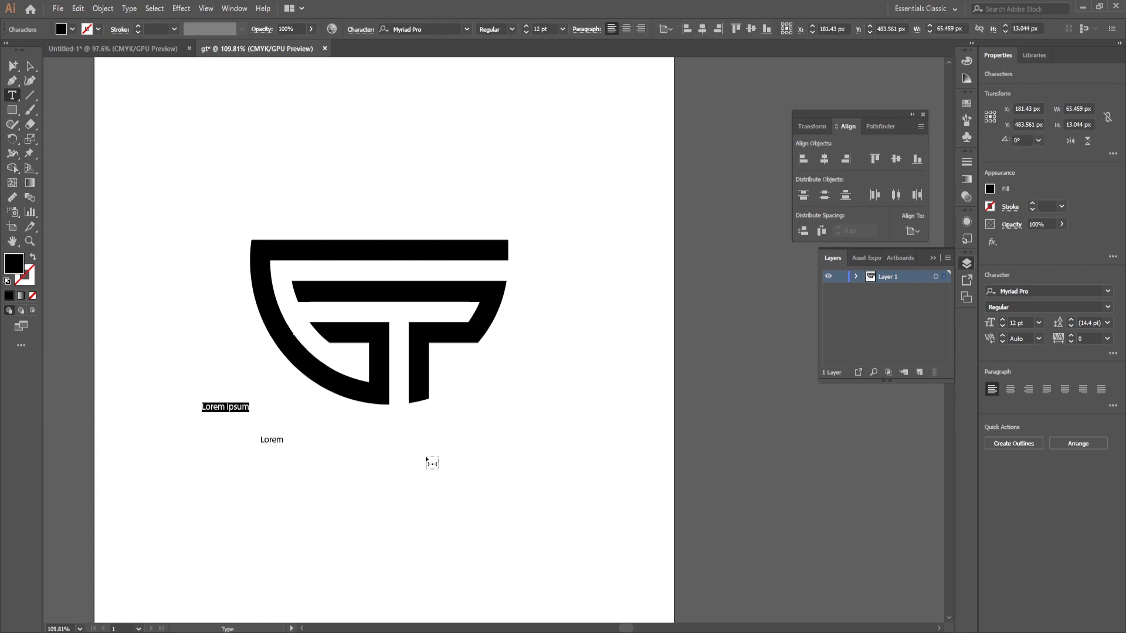
{"action": "type", "text": "Grace"}
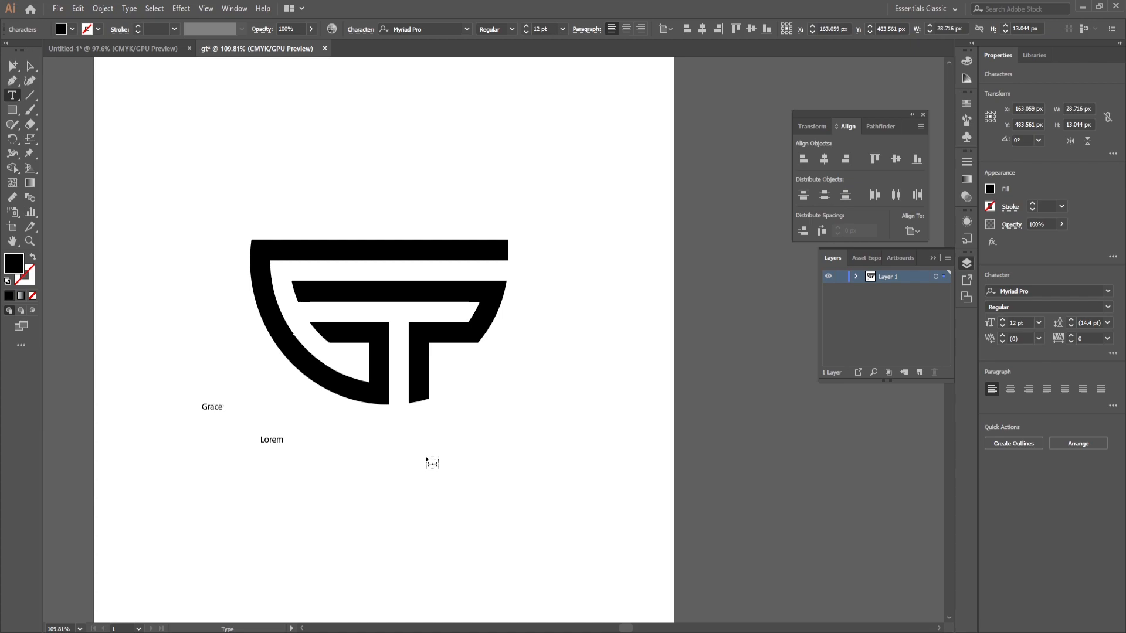
{"action": "type", "text": "Times"}
Step: Enlarge the GraceTimes text to about 57 pt beneath the monogram and delete the stray Lorem placeholder text
{"action": "left_click", "coordinate": [28, 69]}
{"action": "left_click_drag", "start_coordinate": [242, 415], "coordinate": [426, 511]}
{"action": "left_click_drag", "start_coordinate": [216, 380], "coordinate": [294, 460]}
{"action": "key", "text": "Delete"}
{"action": "left_click_drag", "start_coordinate": [418, 516], "coordinate": [418, 453]}
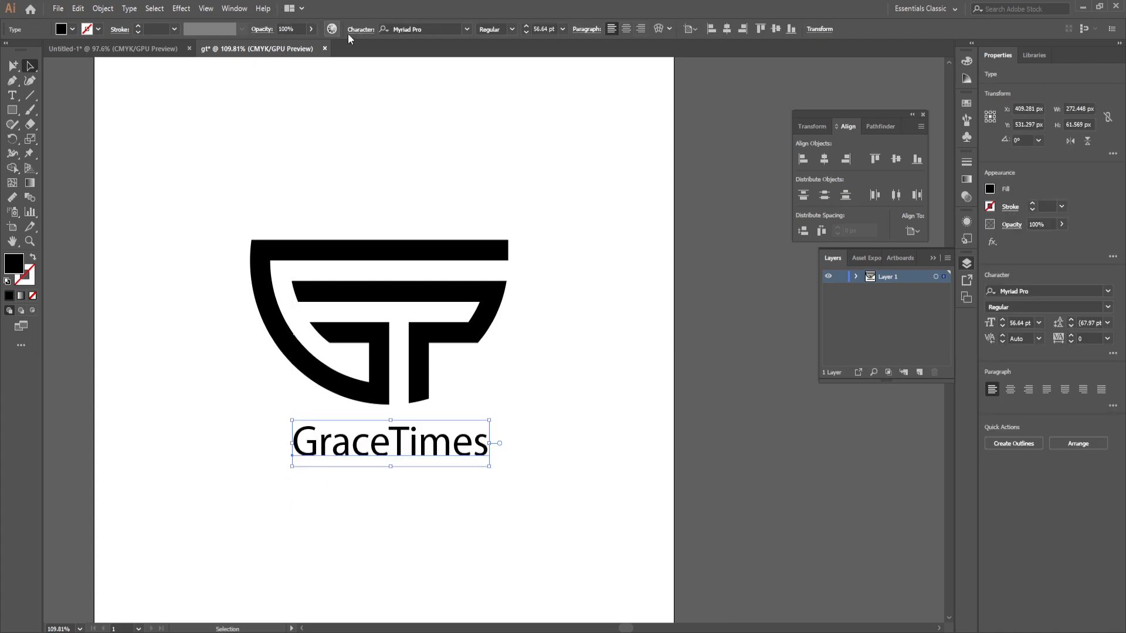
Step: Set the GraceTimes text in the Modern No.20 BT font and enlarge it to about 455 px wide
{"action": "left_click", "coordinate": [442, 31]}
{"action": "type", "text": "modern"}
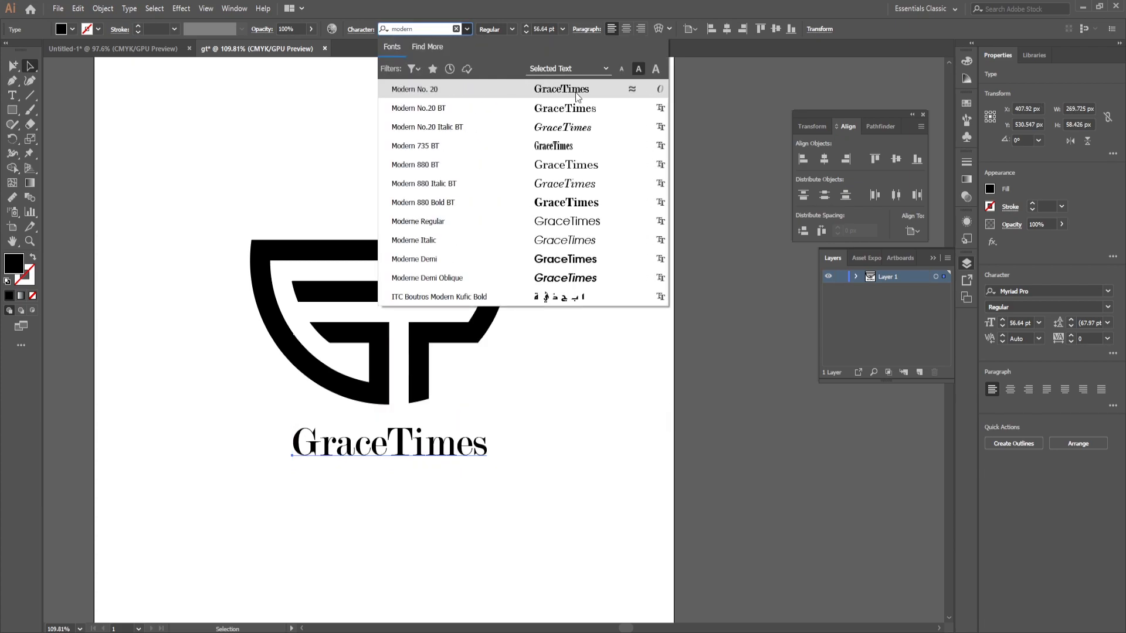
{"action": "left_click", "coordinate": [584, 111]}
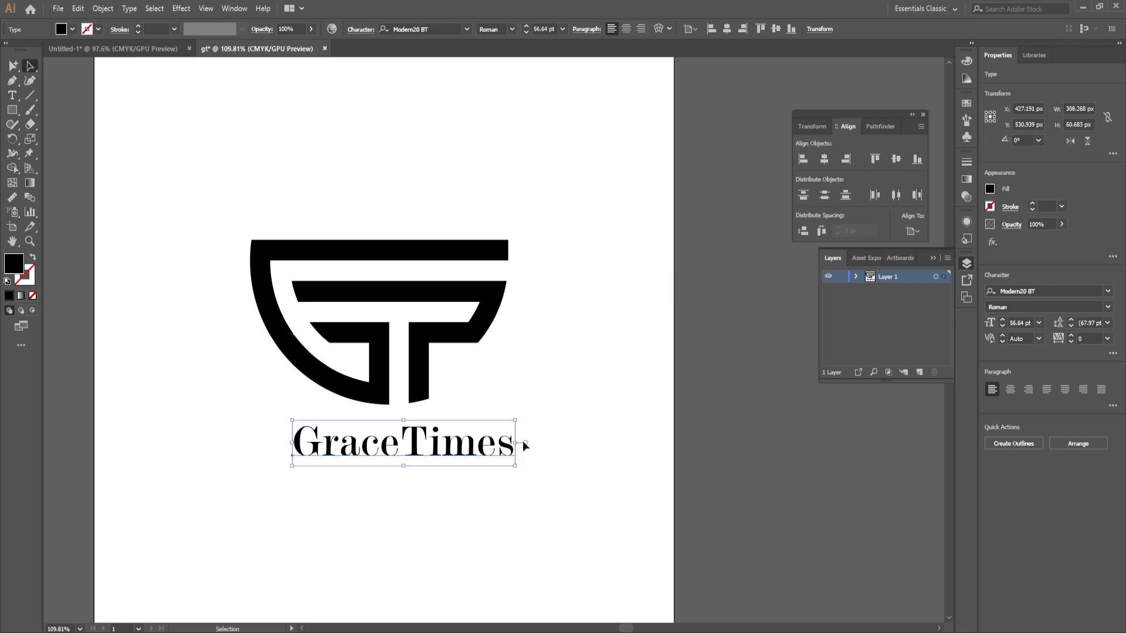
{"action": "left_click_drag", "start_coordinate": [514, 418], "coordinate": [568, 404]}
{"action": "left_click_drag", "start_coordinate": [451, 454], "coordinate": [451, 468]}
Step: Align the text and monogram on their horizontal centres, and move the text slightly farther below the monogram
{"action": "left_click", "coordinate": [425, 400], "text": "shift"}
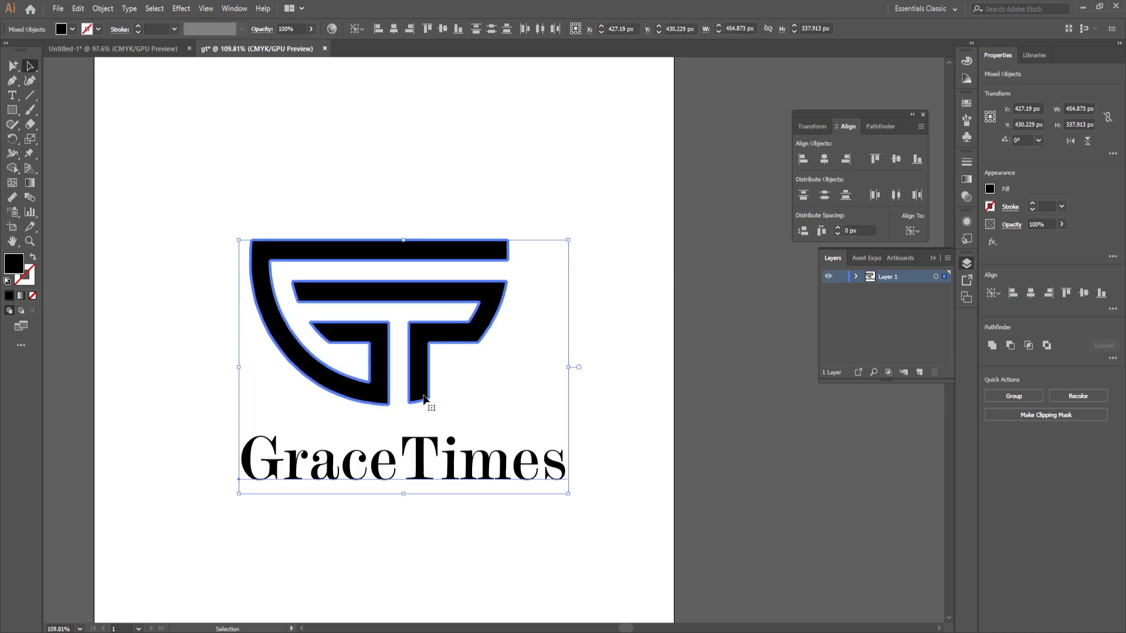
{"action": "left_click", "coordinate": [394, 28]}
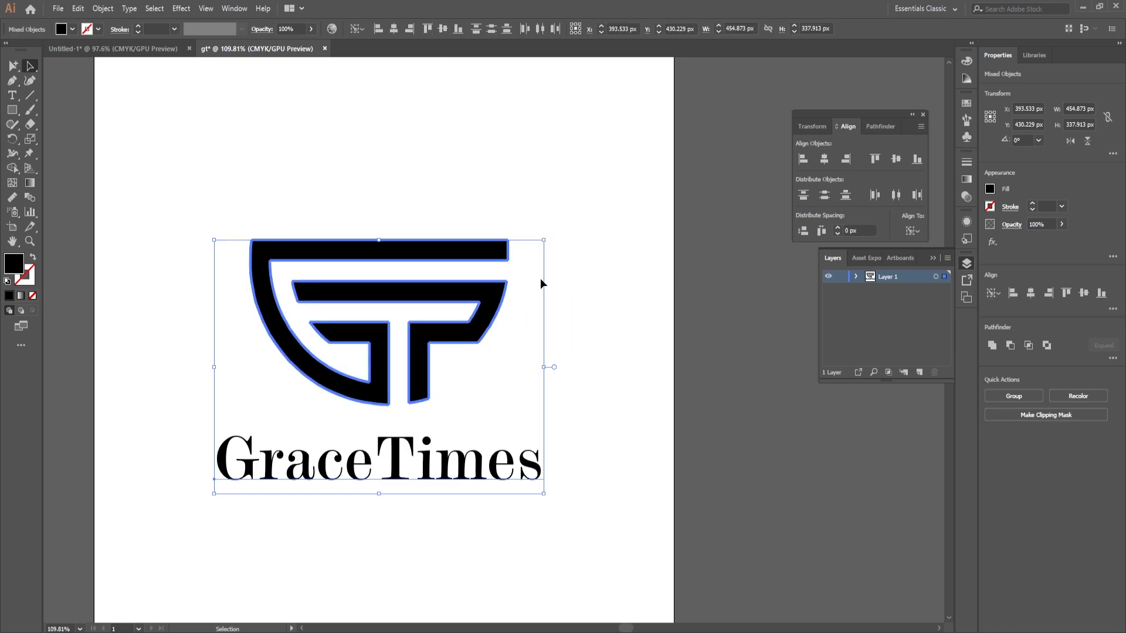
{"action": "left_click", "coordinate": [564, 258]}
{"action": "left_click_drag", "start_coordinate": [448, 483], "coordinate": [423, 500]}
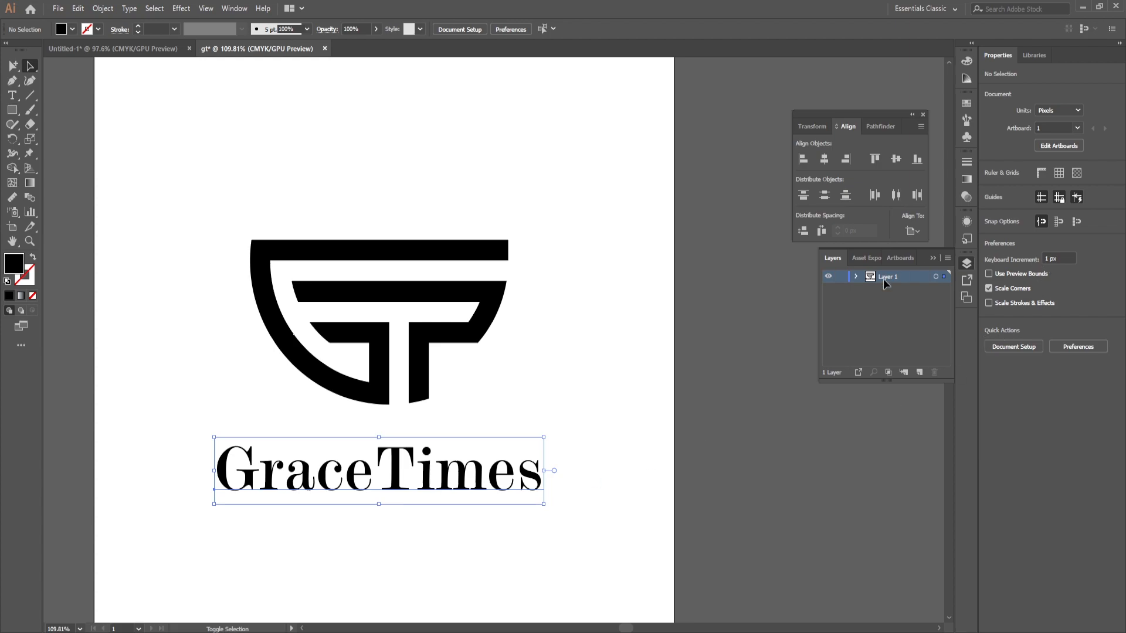
Step: Tighten the letter tracking of the GraceTimes text
{"action": "double_click", "coordinate": [442, 490]}
{"action": "double_click", "coordinate": [445, 493]}
{"action": "left_click", "coordinate": [1090, 335]}
{"action": "key", "text": "Down"}
{"action": "key", "text": "Down"}
{"action": "key", "text": "Down"}
{"action": "key", "text": "Down"}
{"action": "key", "text": "Down"}
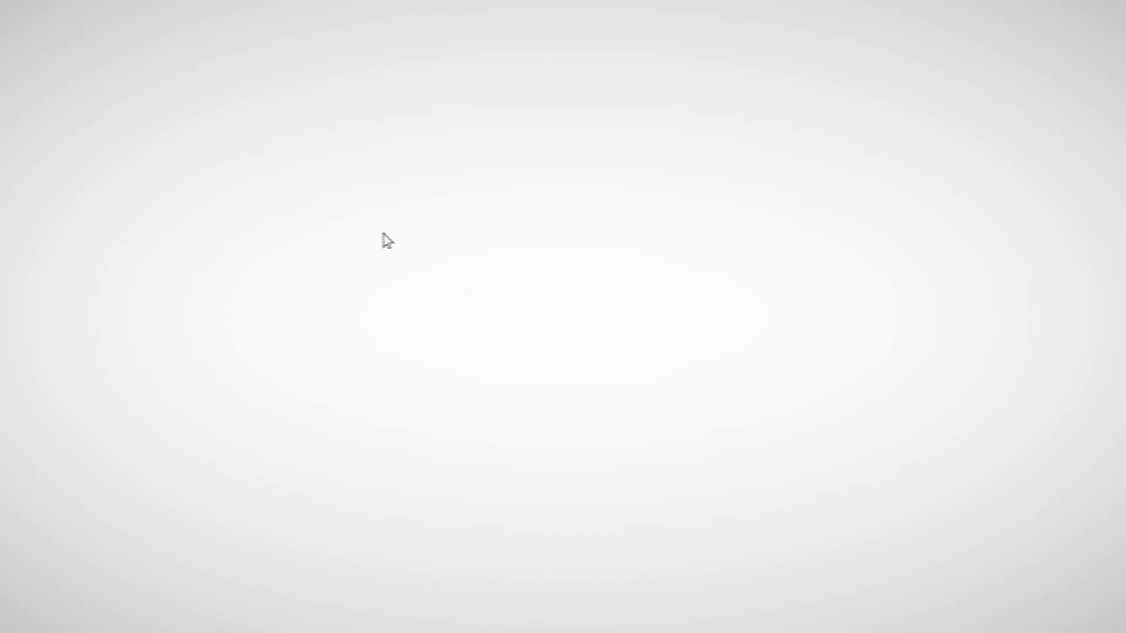
{"action": "left_click_drag", "start_coordinate": [382, 233], "coordinate": [742, 404]}
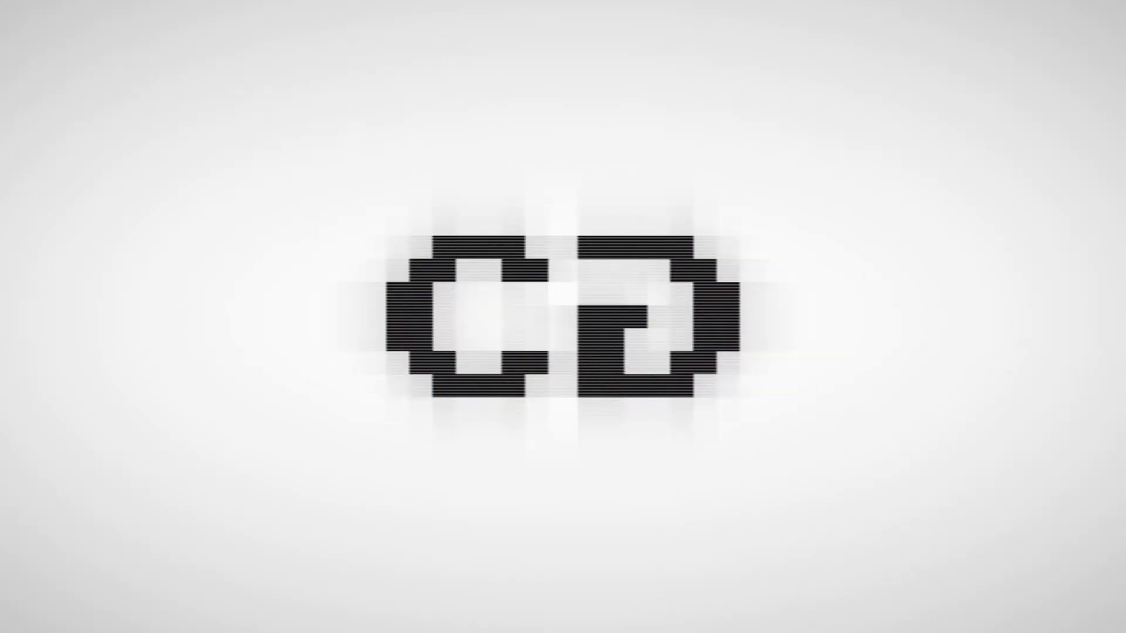